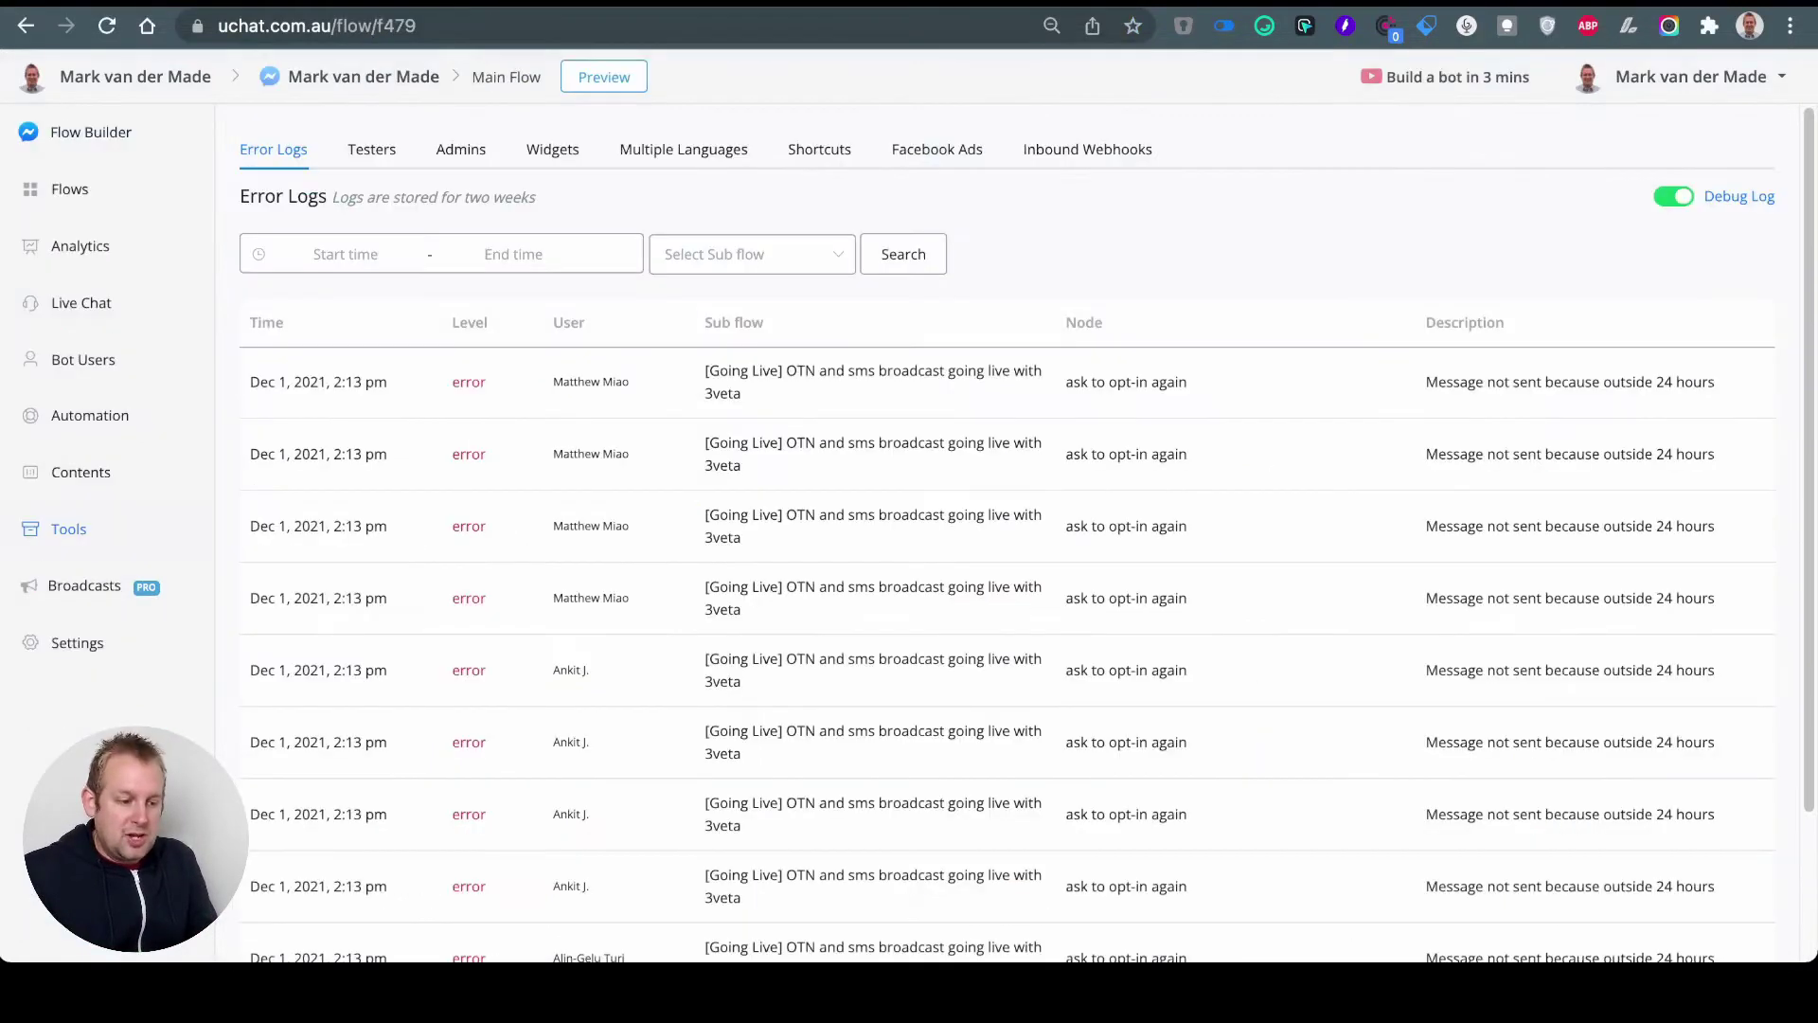
Step: Open the Facebook Ads tab in the Main Flow bot's Tools page
click(936, 148)
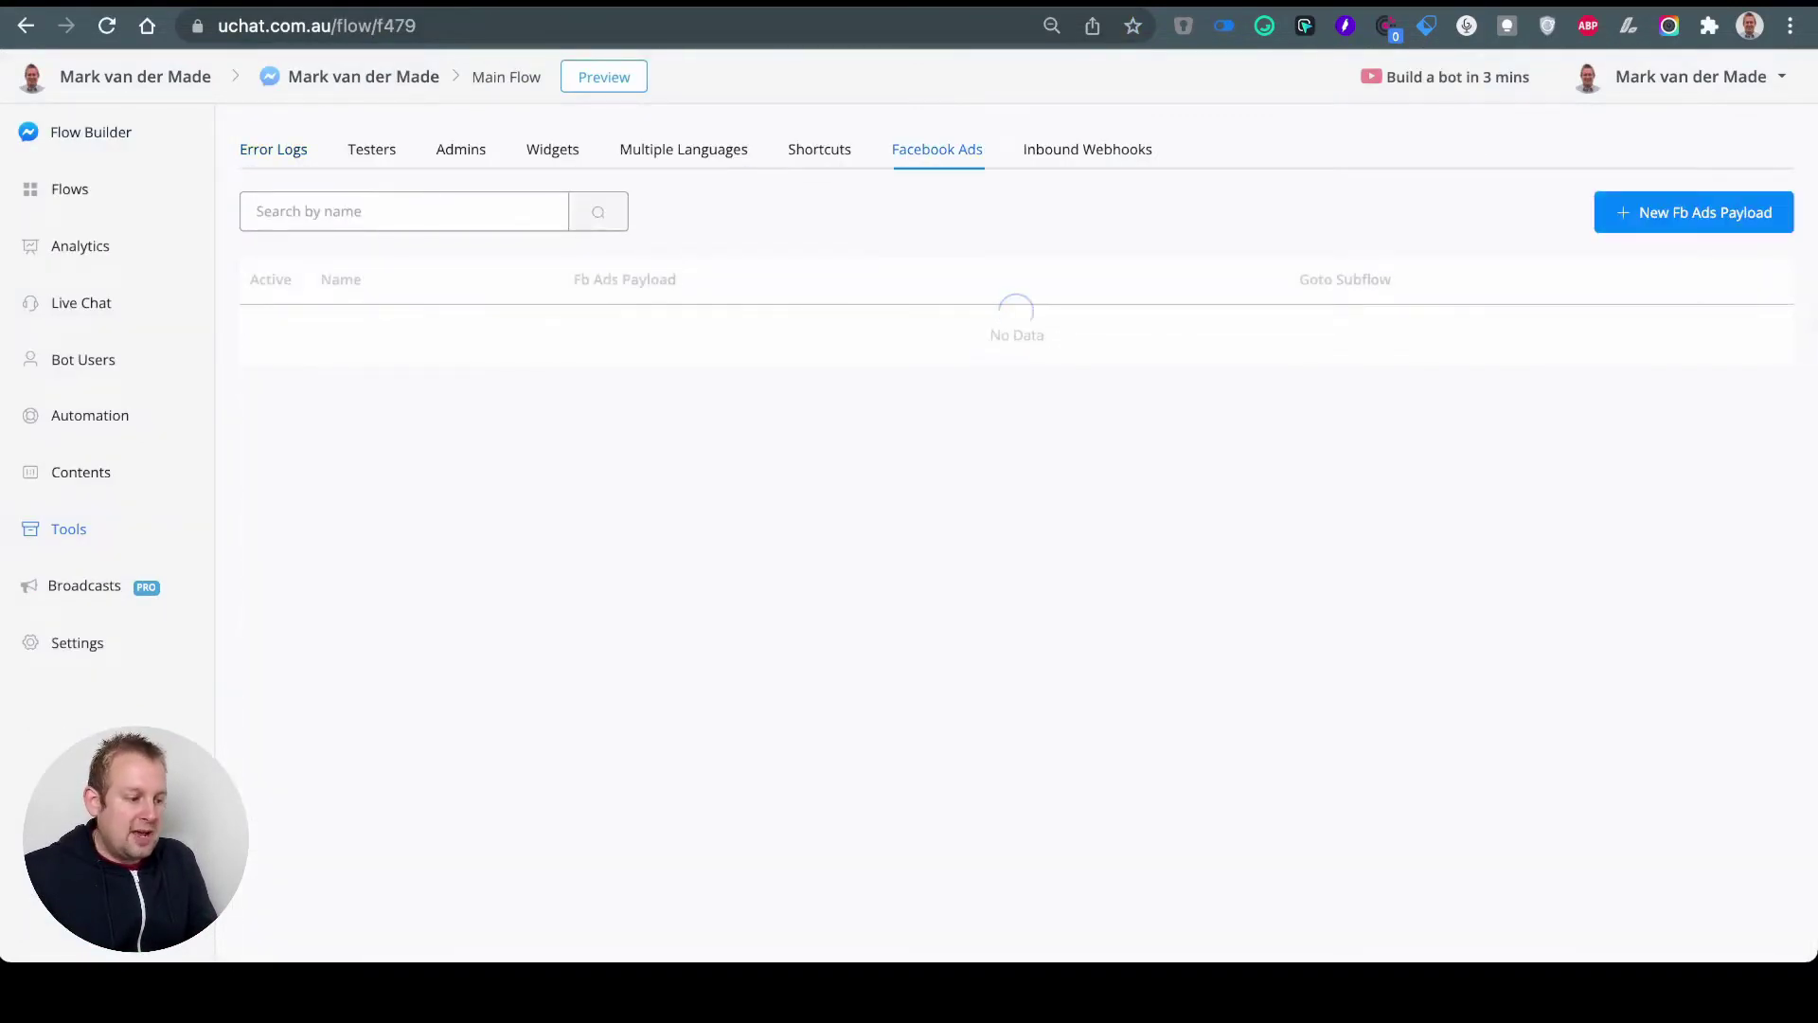
click(1694, 212)
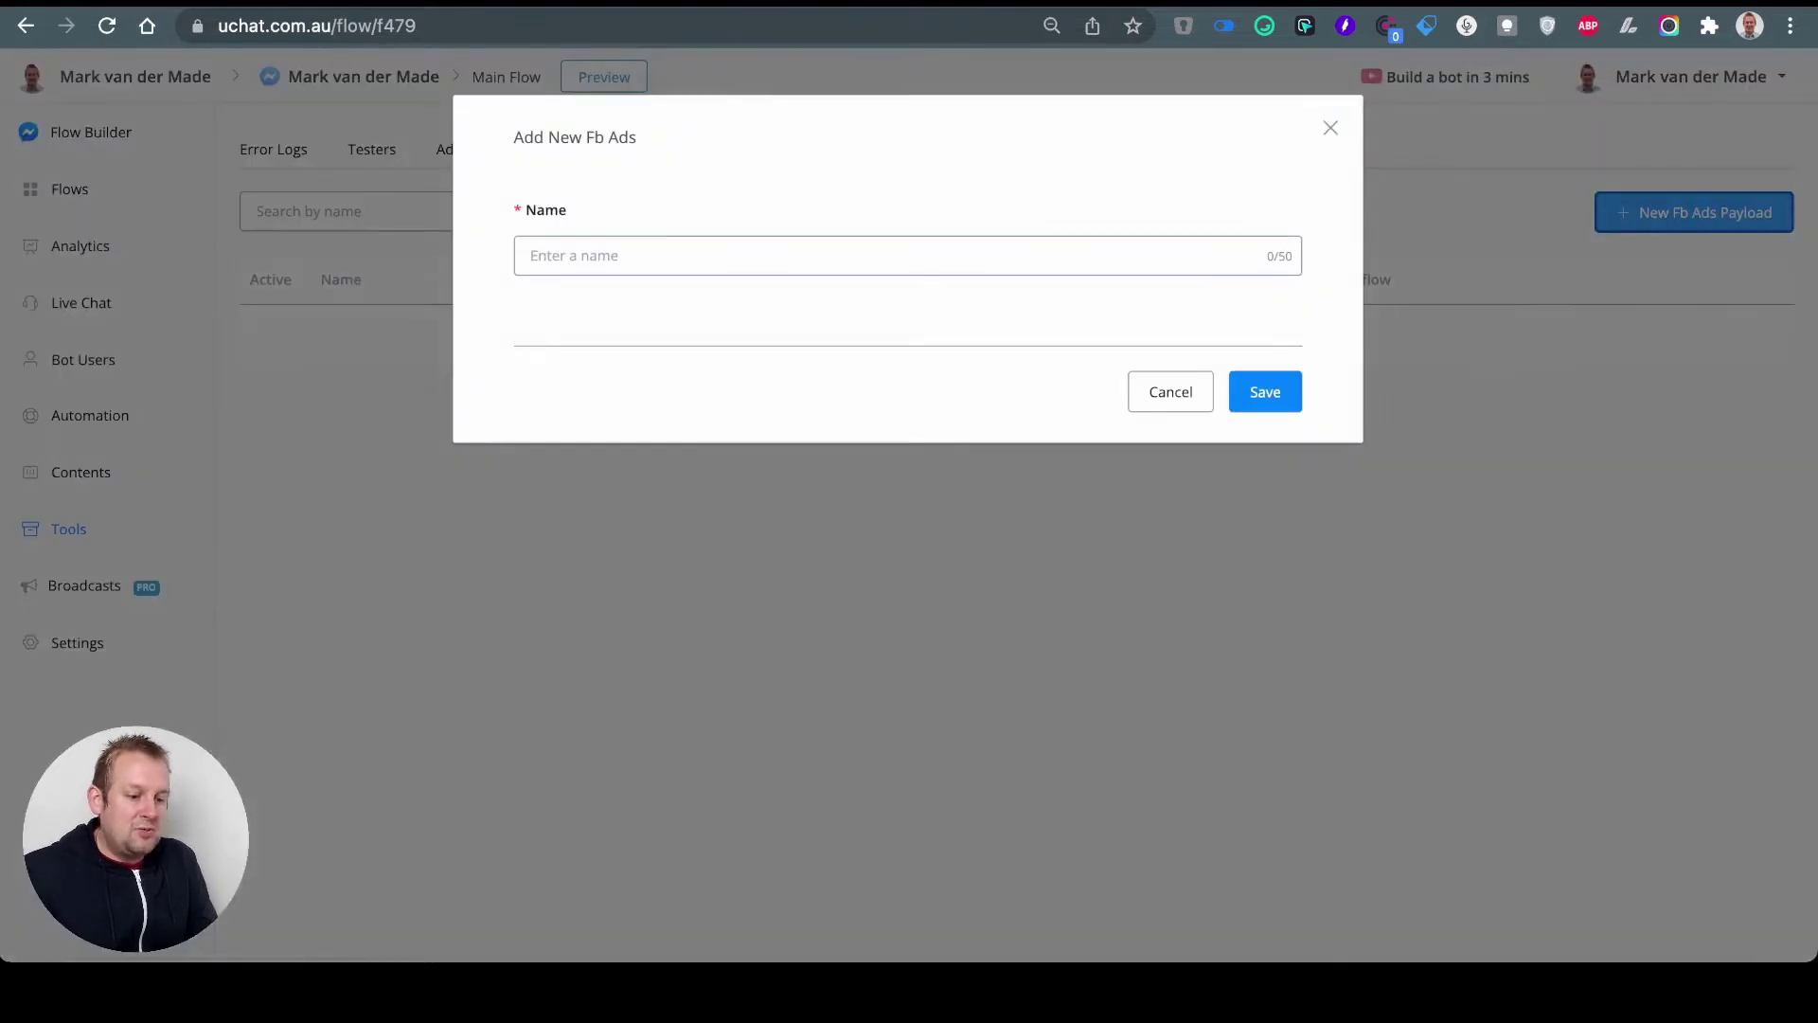
text(demo)
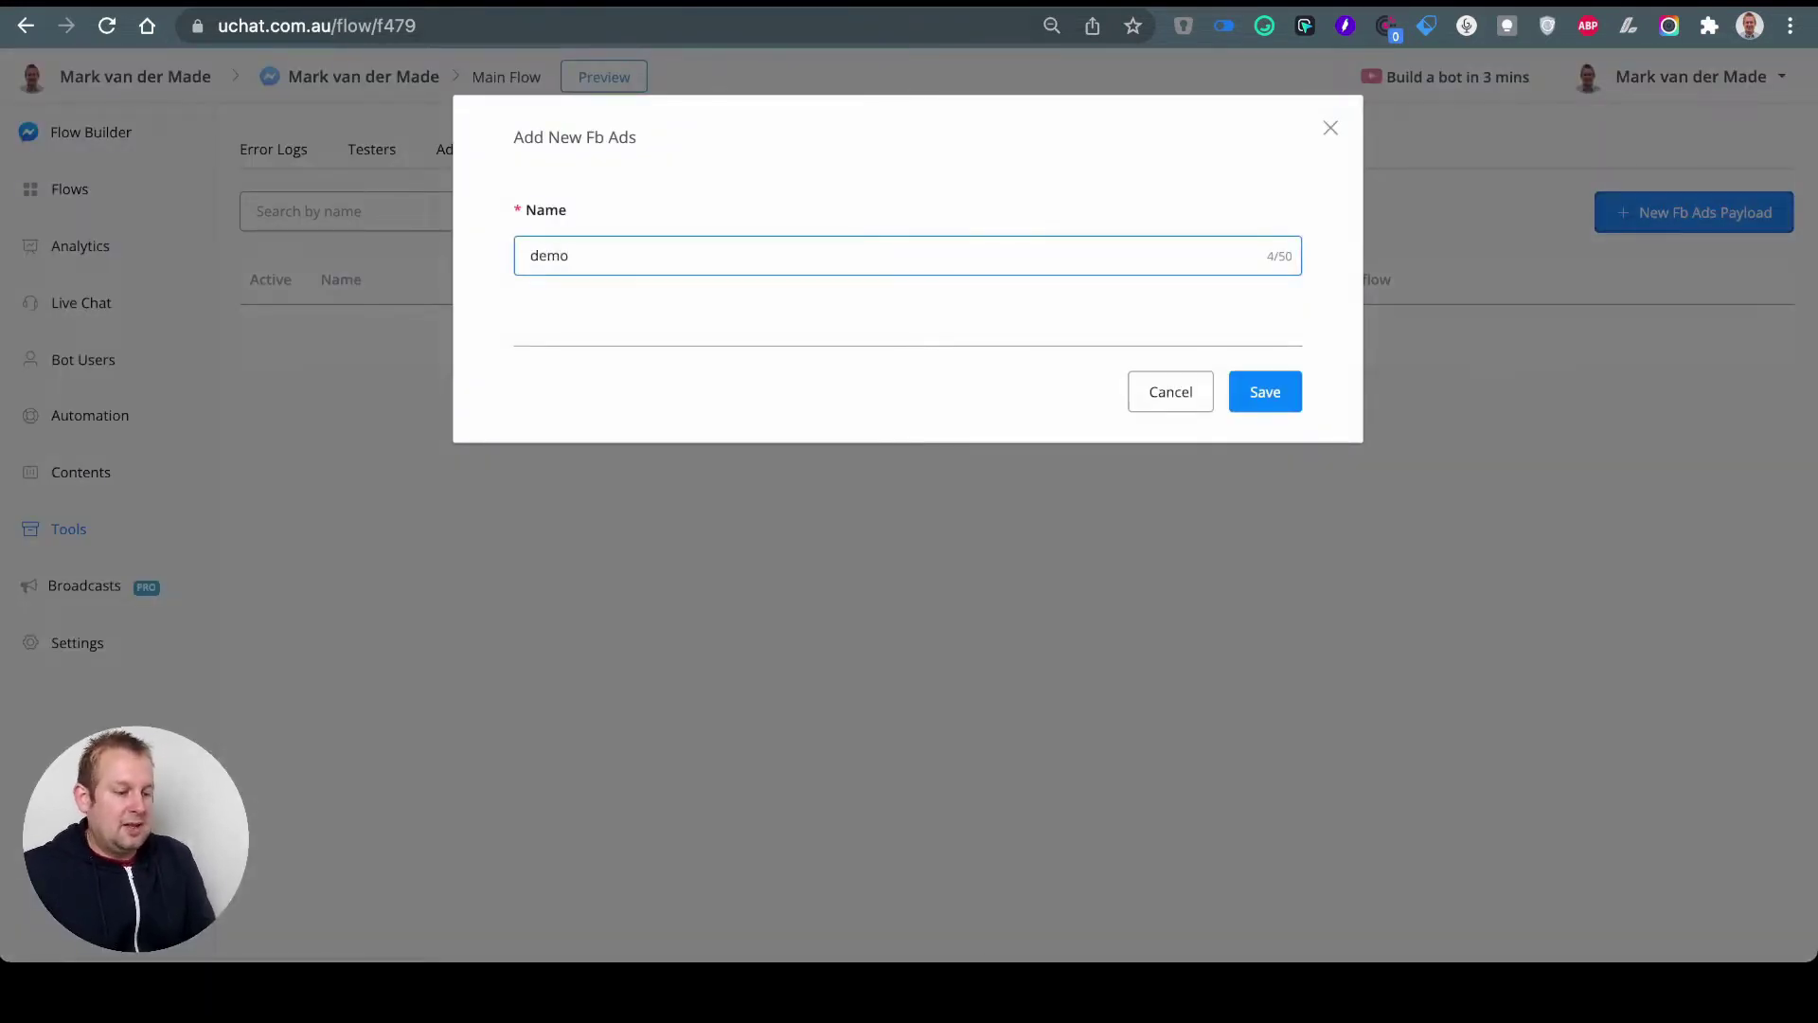
key(Return)
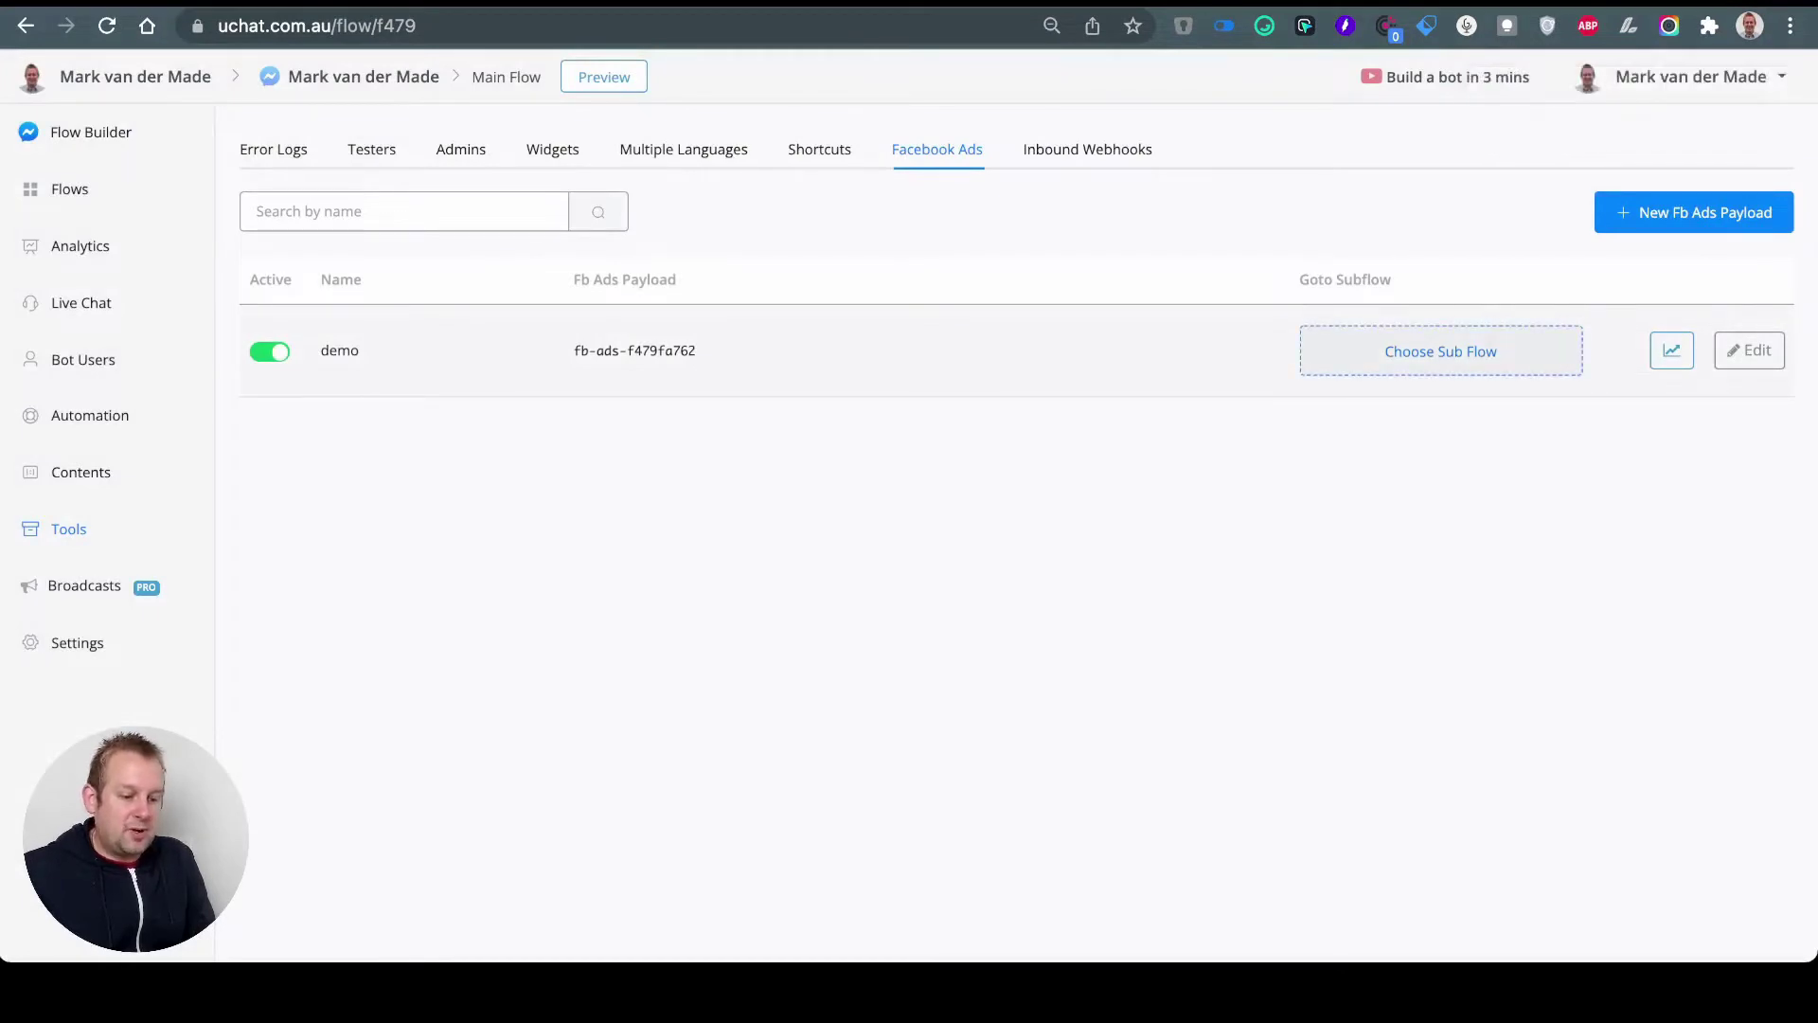
click(634, 350)
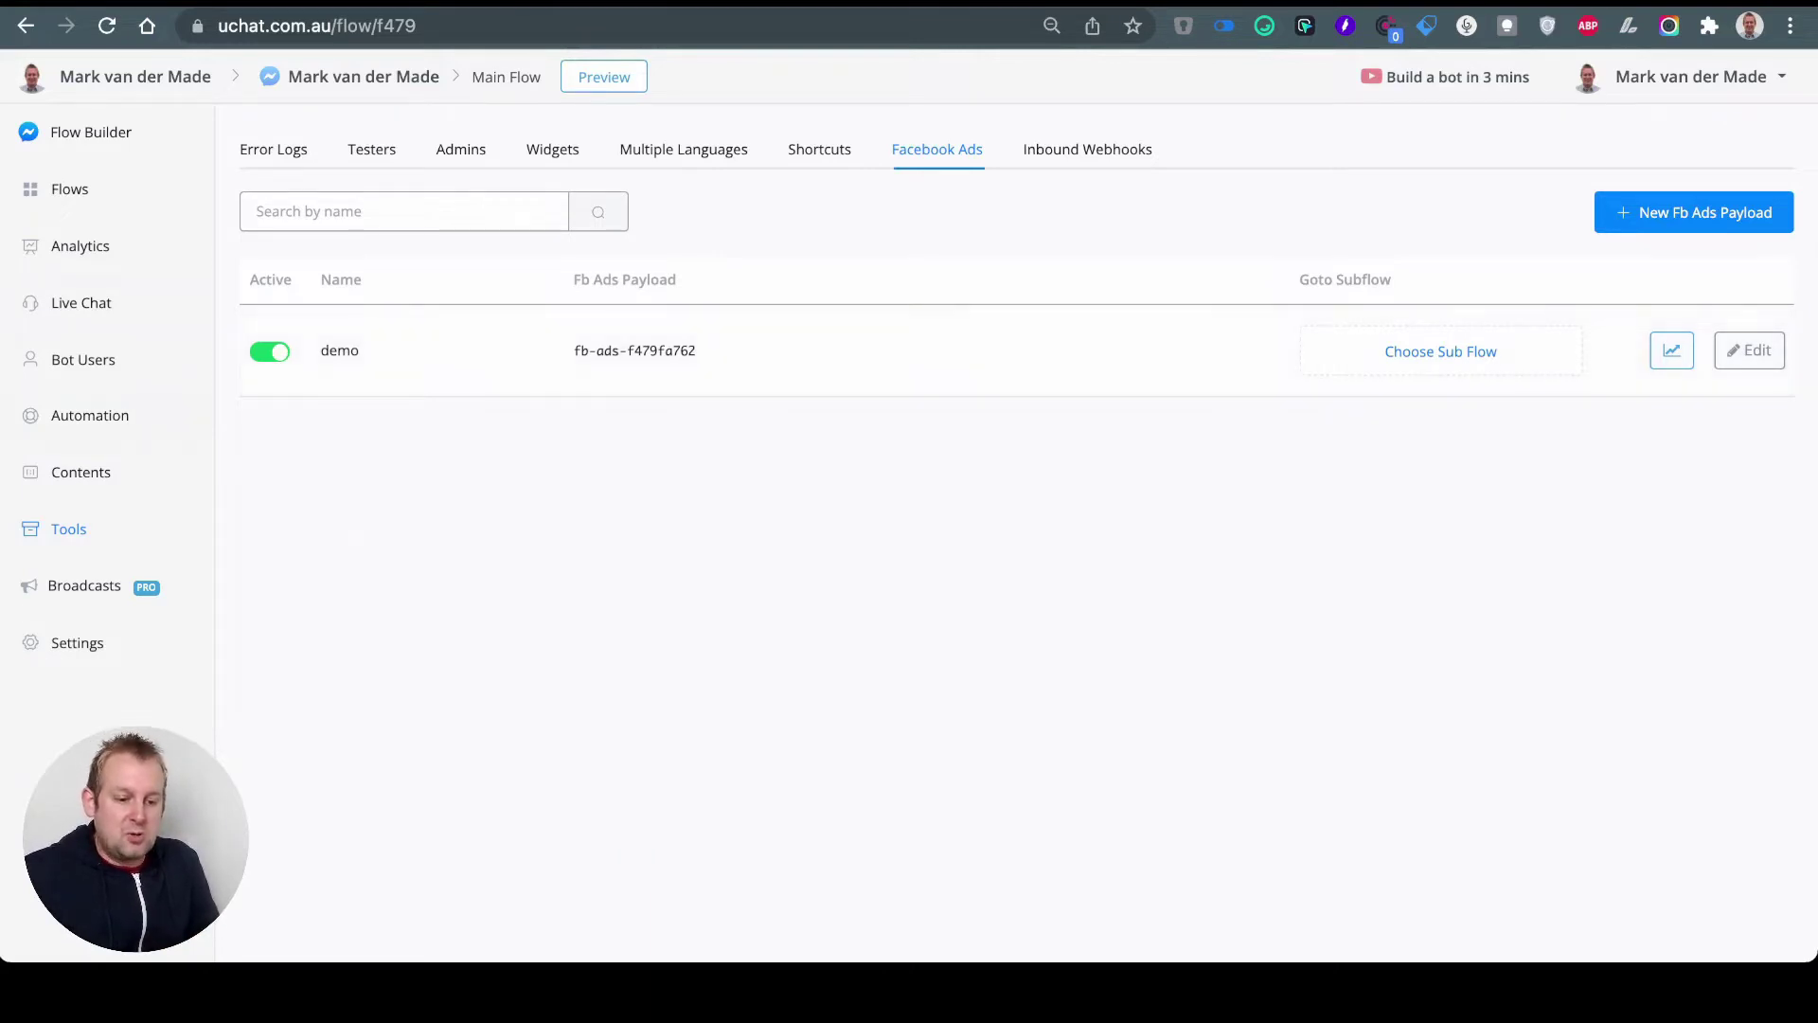
Step: Publish the demo flow with its 'test succesful' message and return to Automation keywords
click(90, 415)
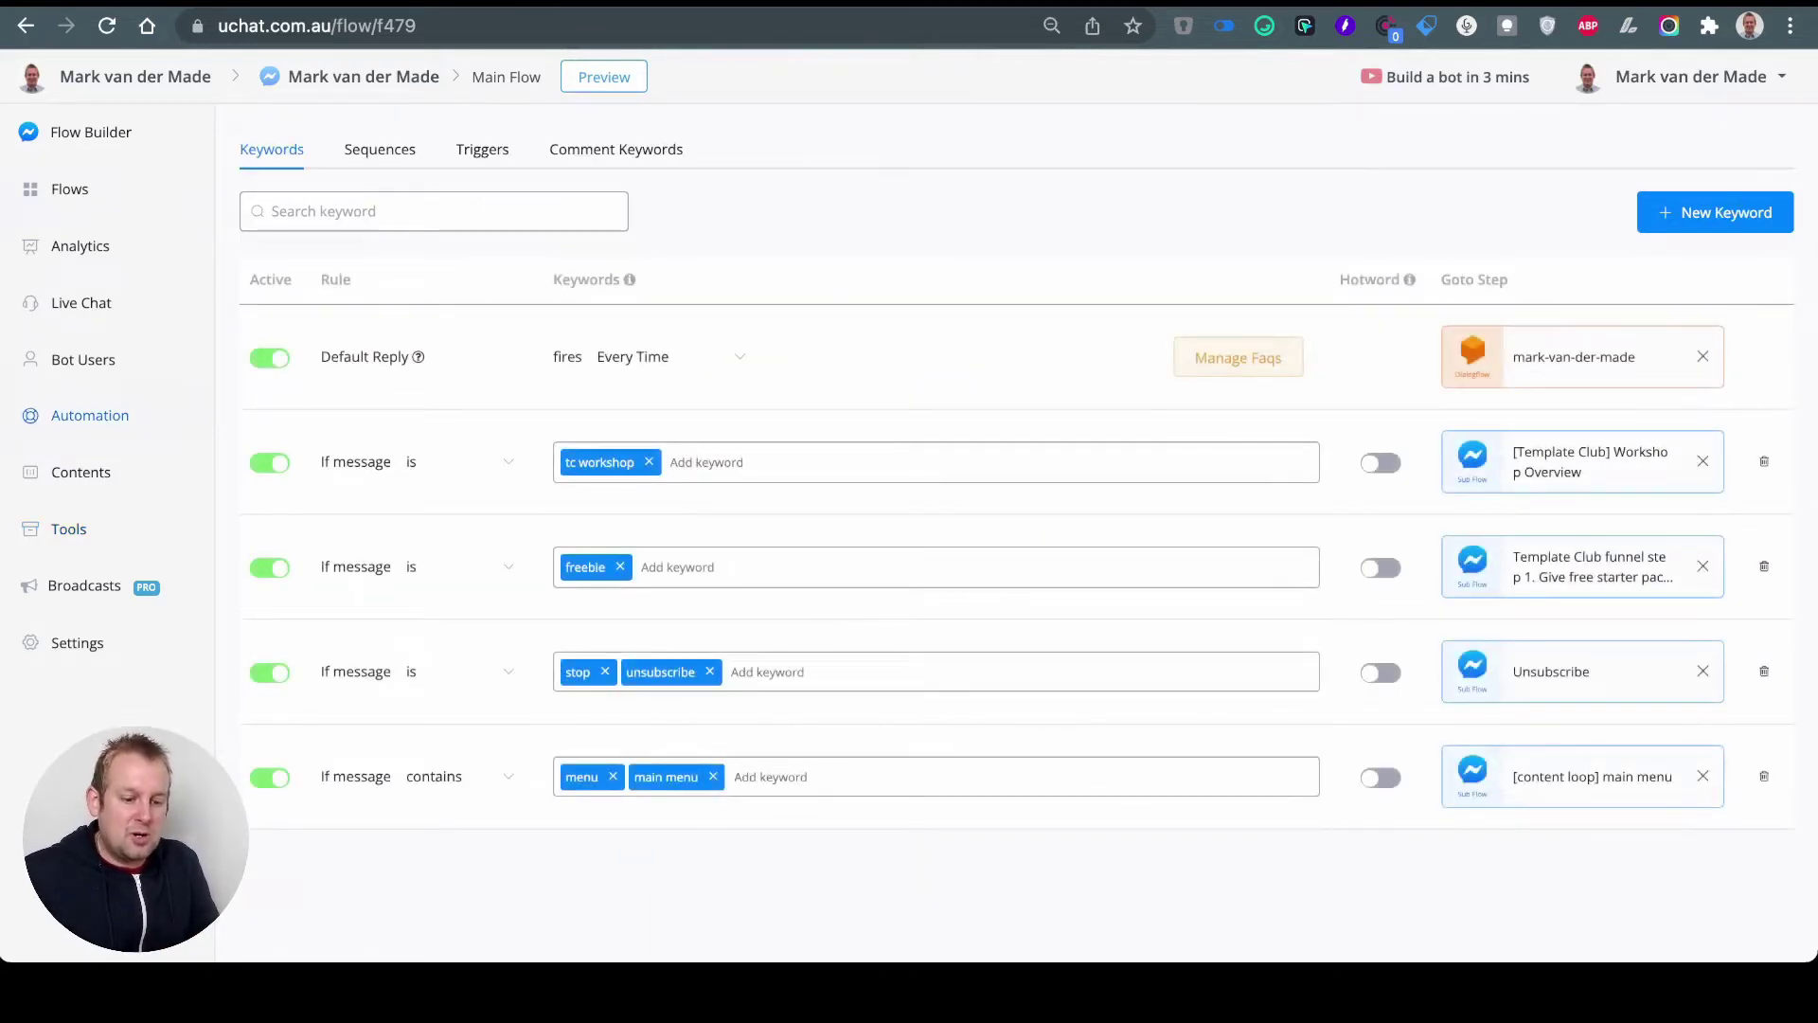
click(69, 189)
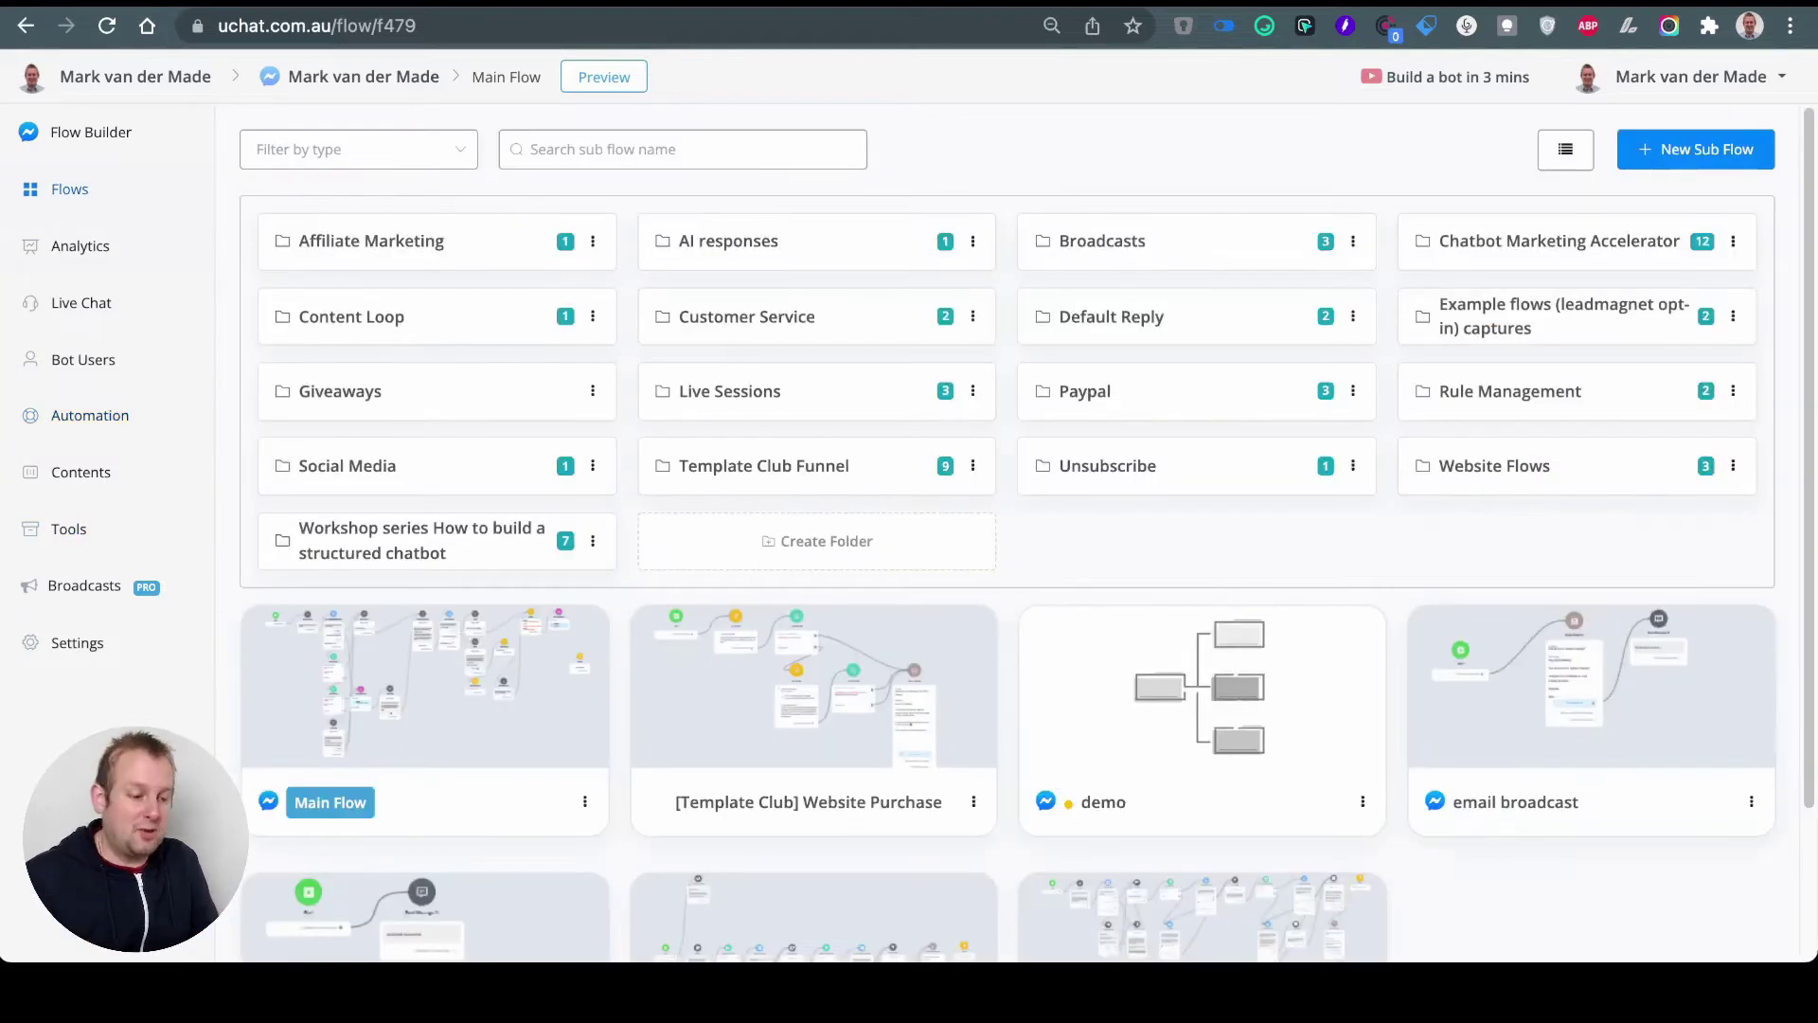
scroll(1009, 530, down, 2)
click(1201, 531)
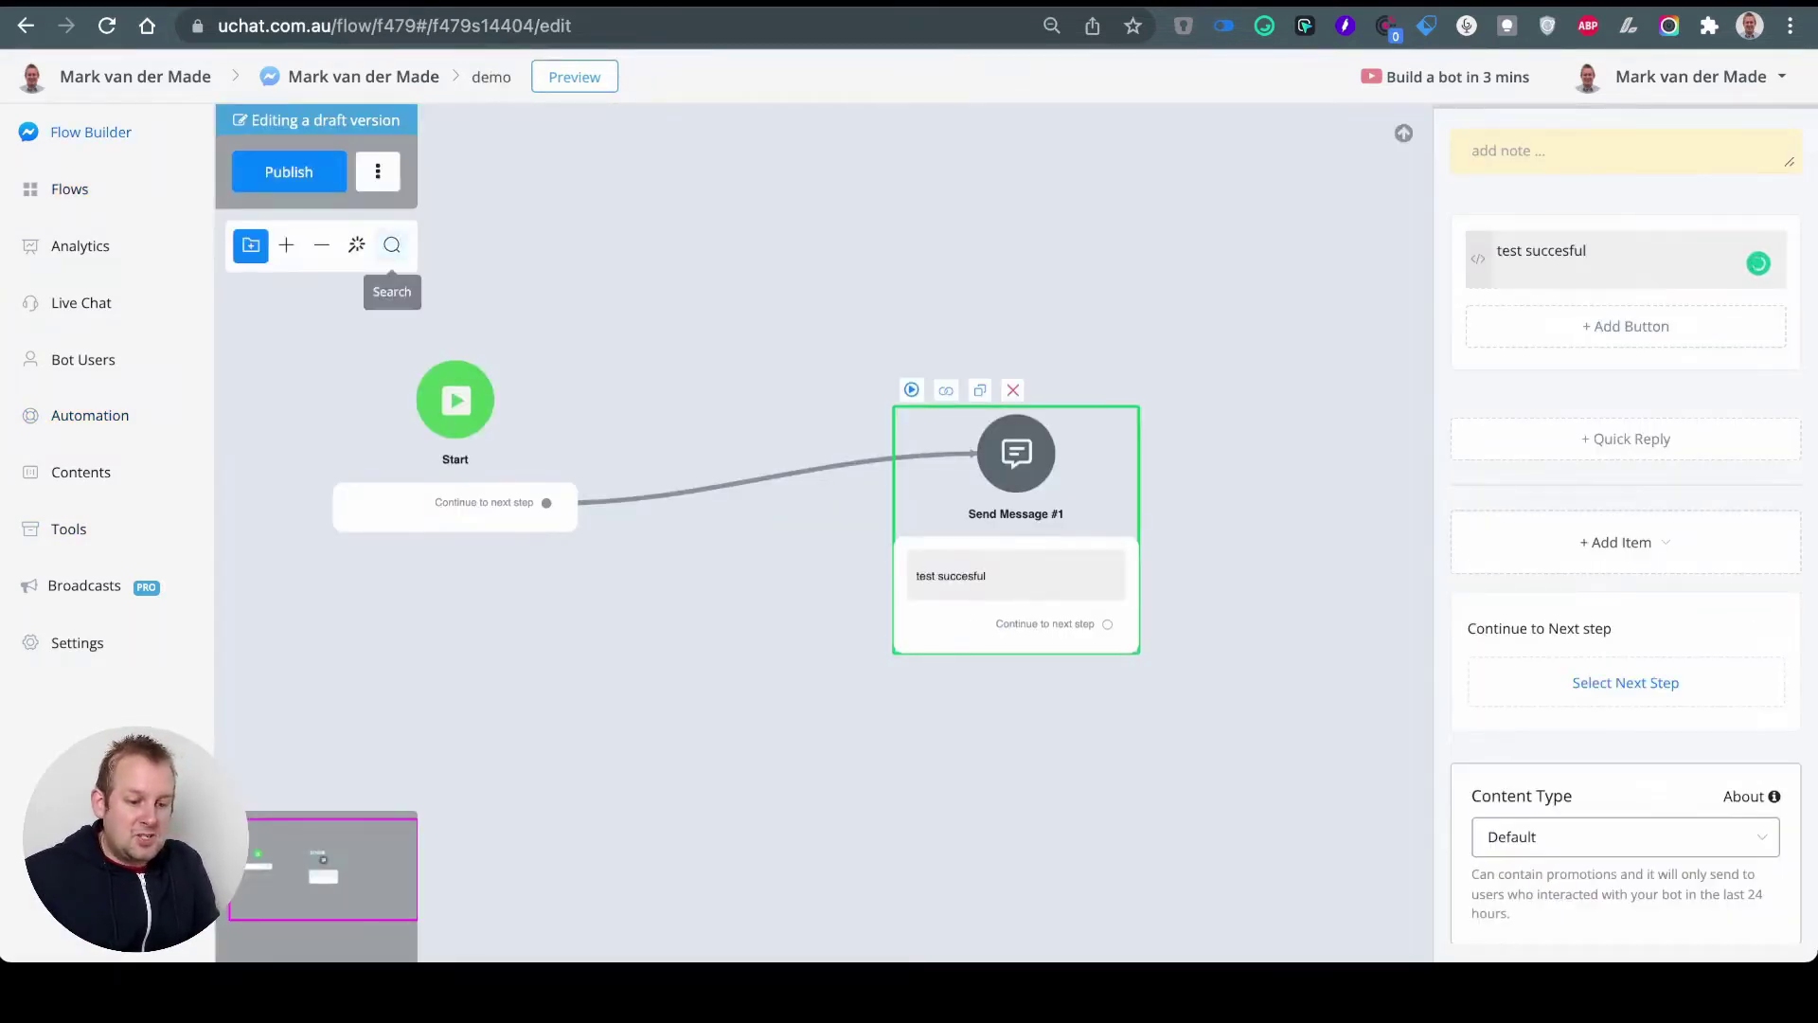
click(289, 171)
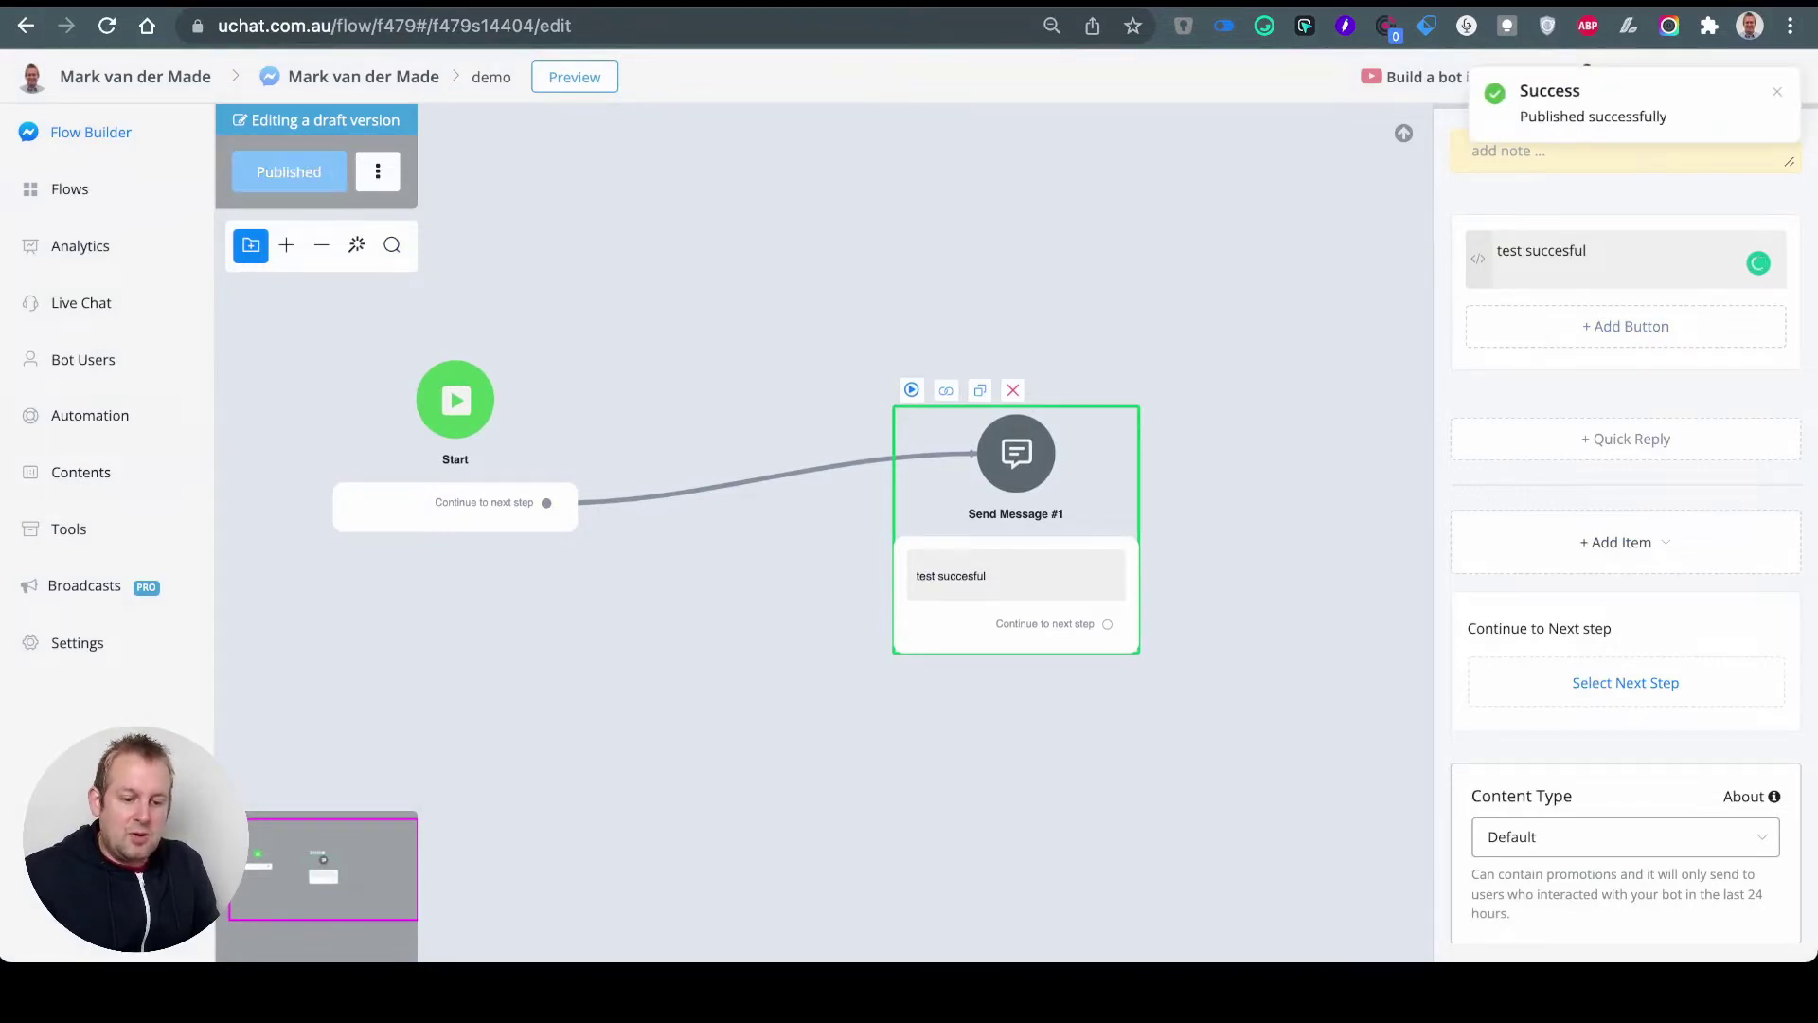
click(90, 414)
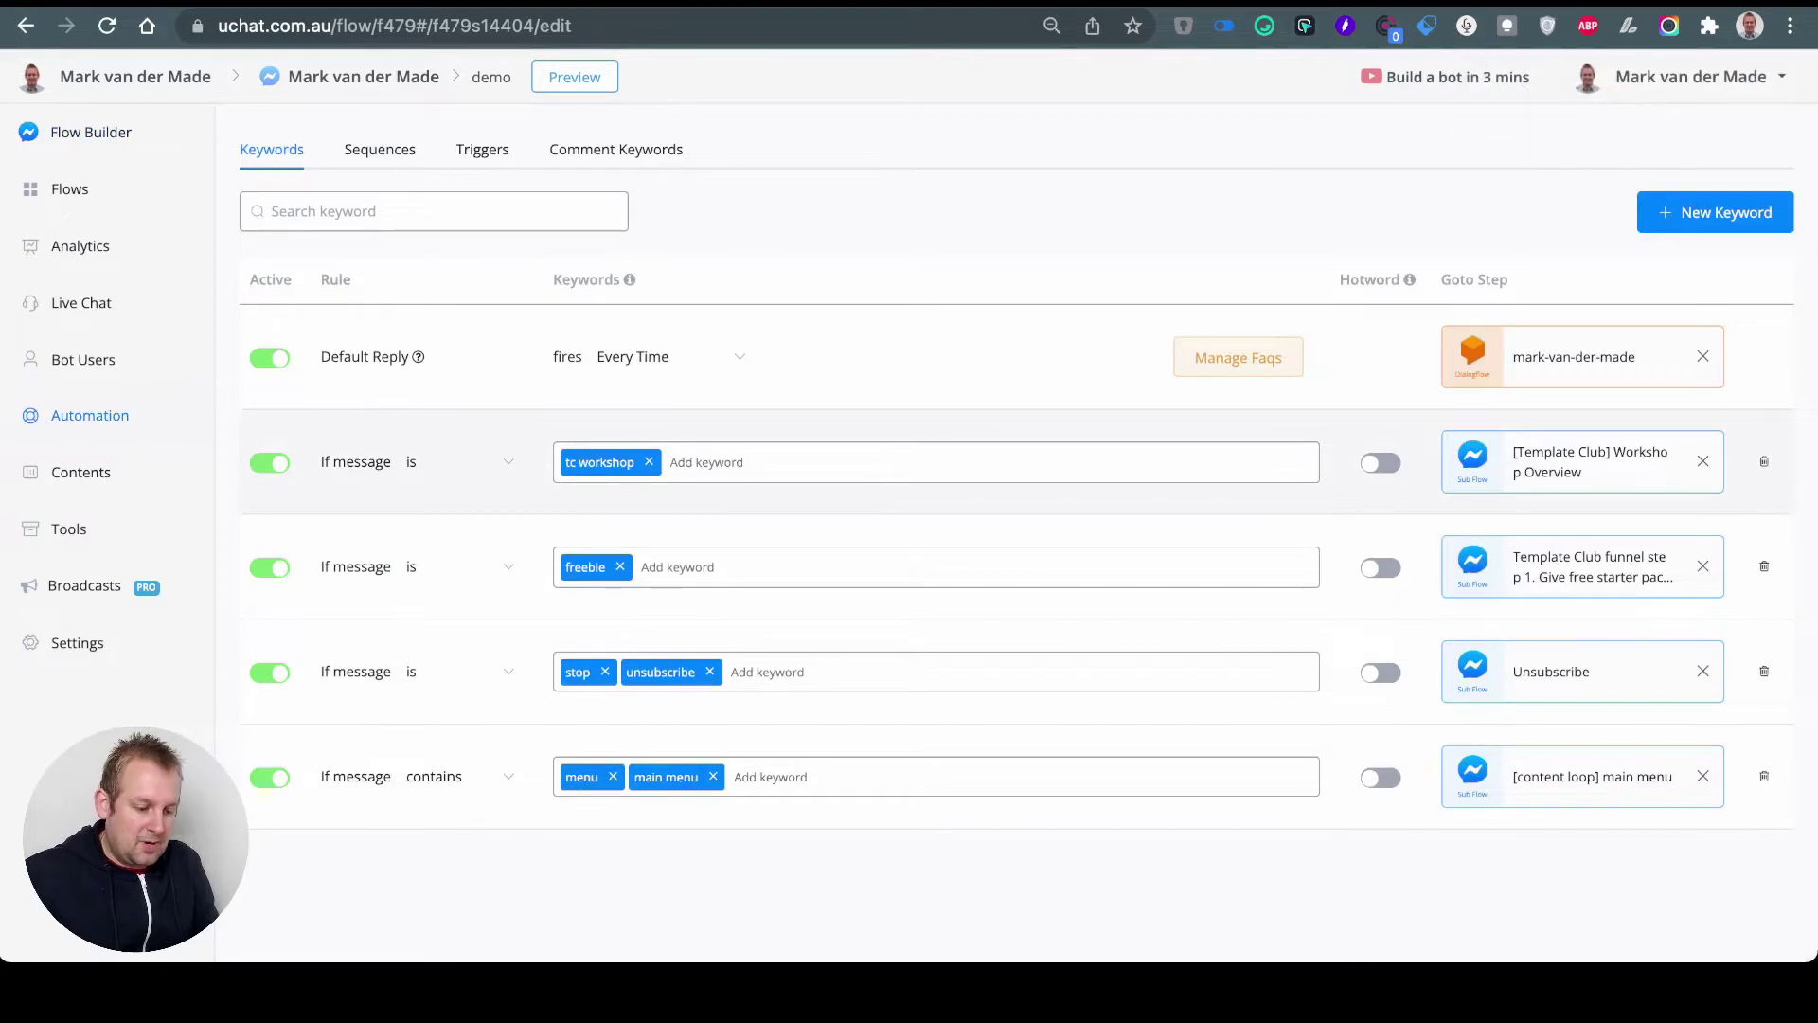
Step: Create keyword rule 'demo' pointing to the demo sub flow and enable Hotword
click(1715, 212)
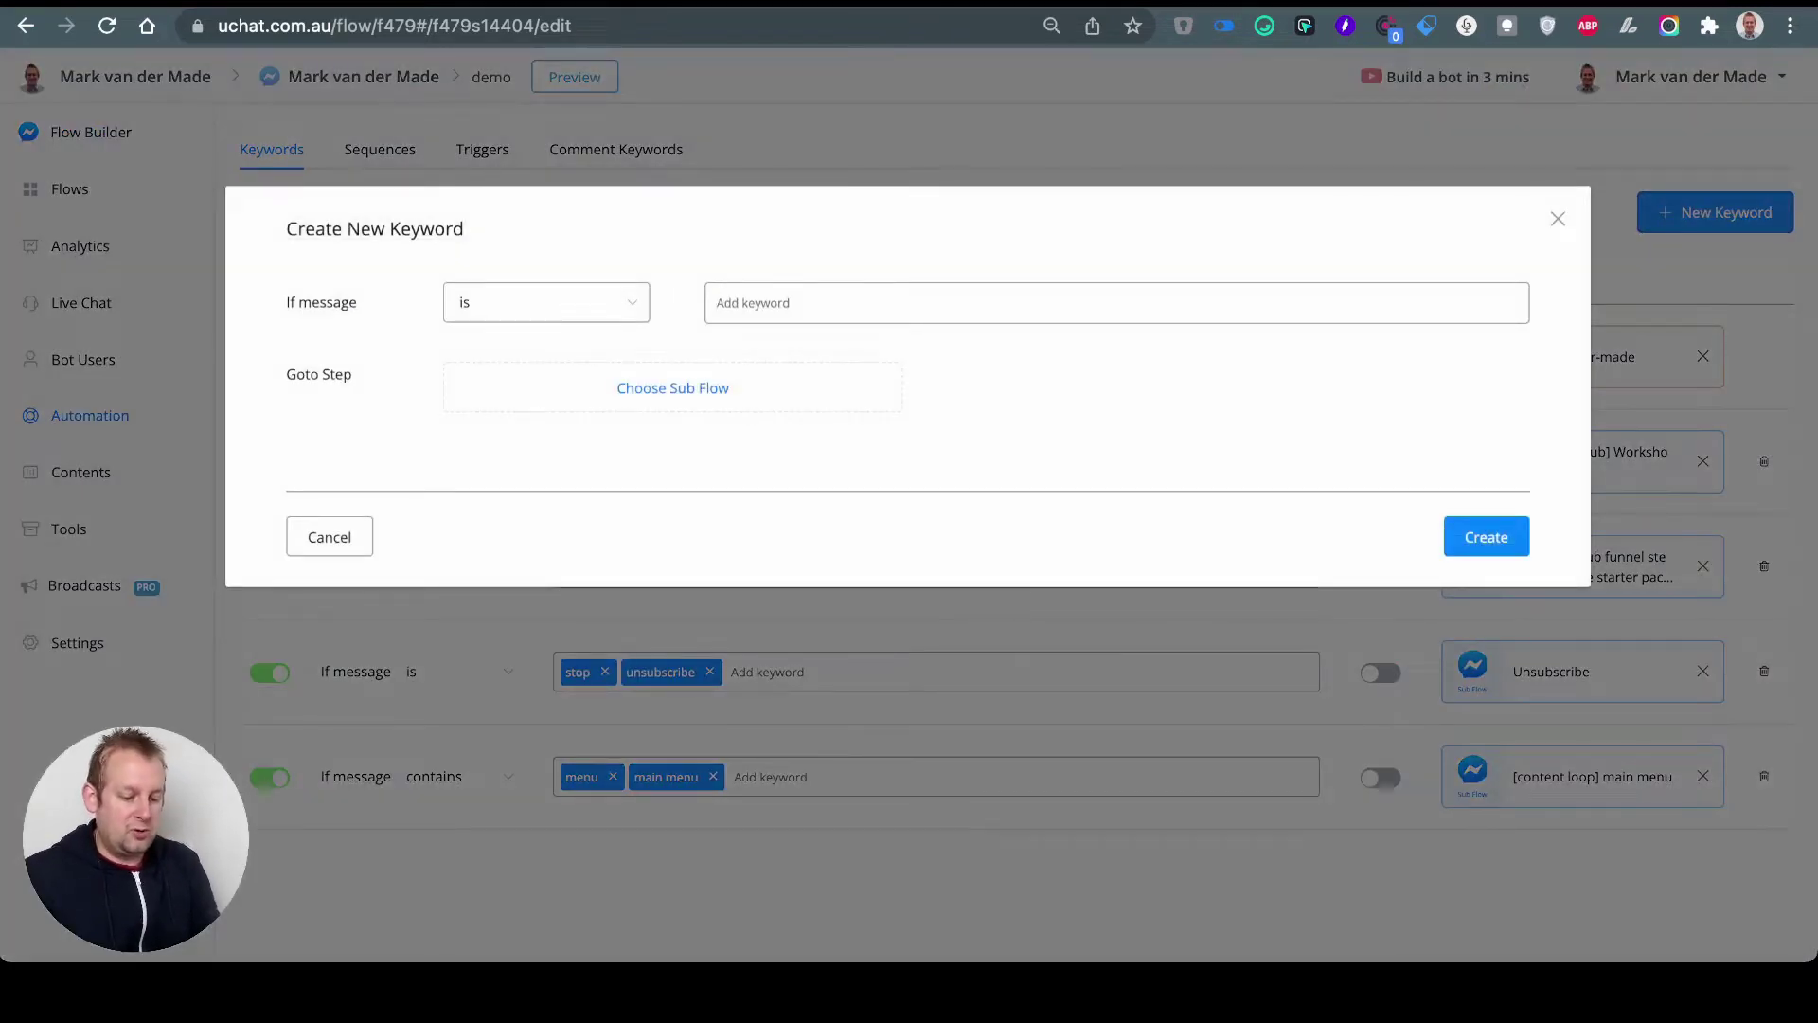
text(demo)
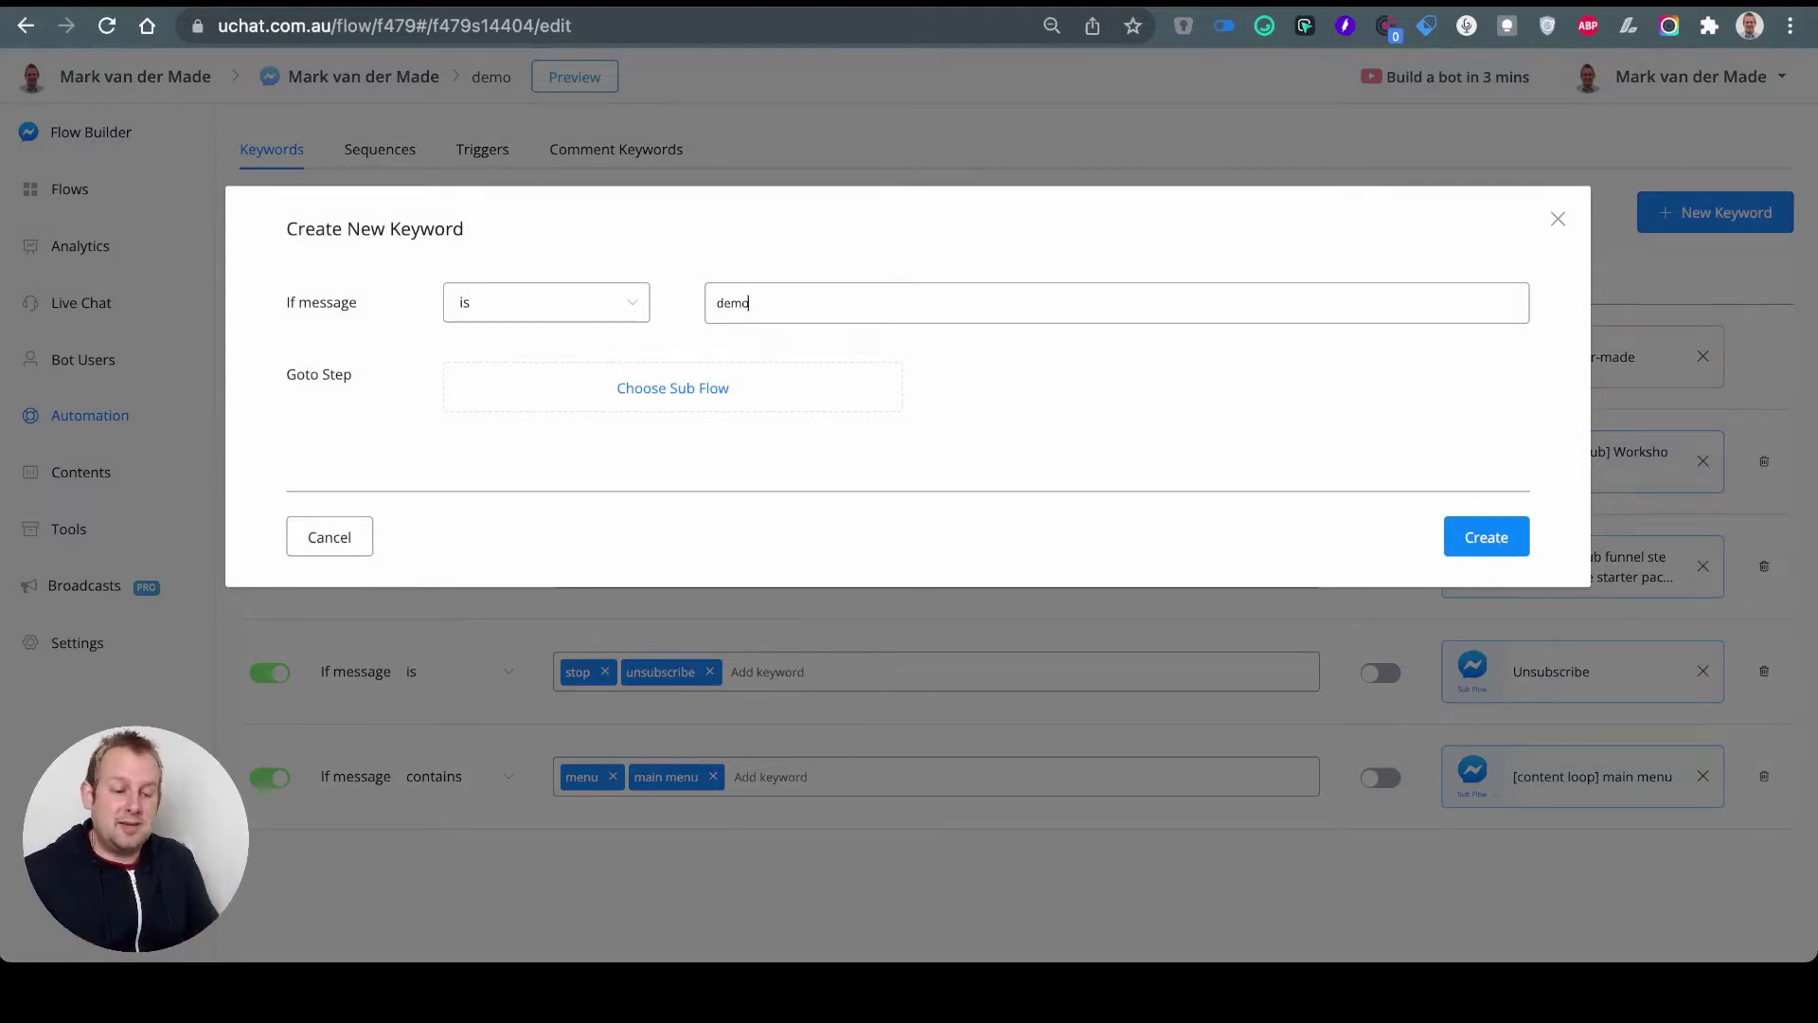
click(673, 387)
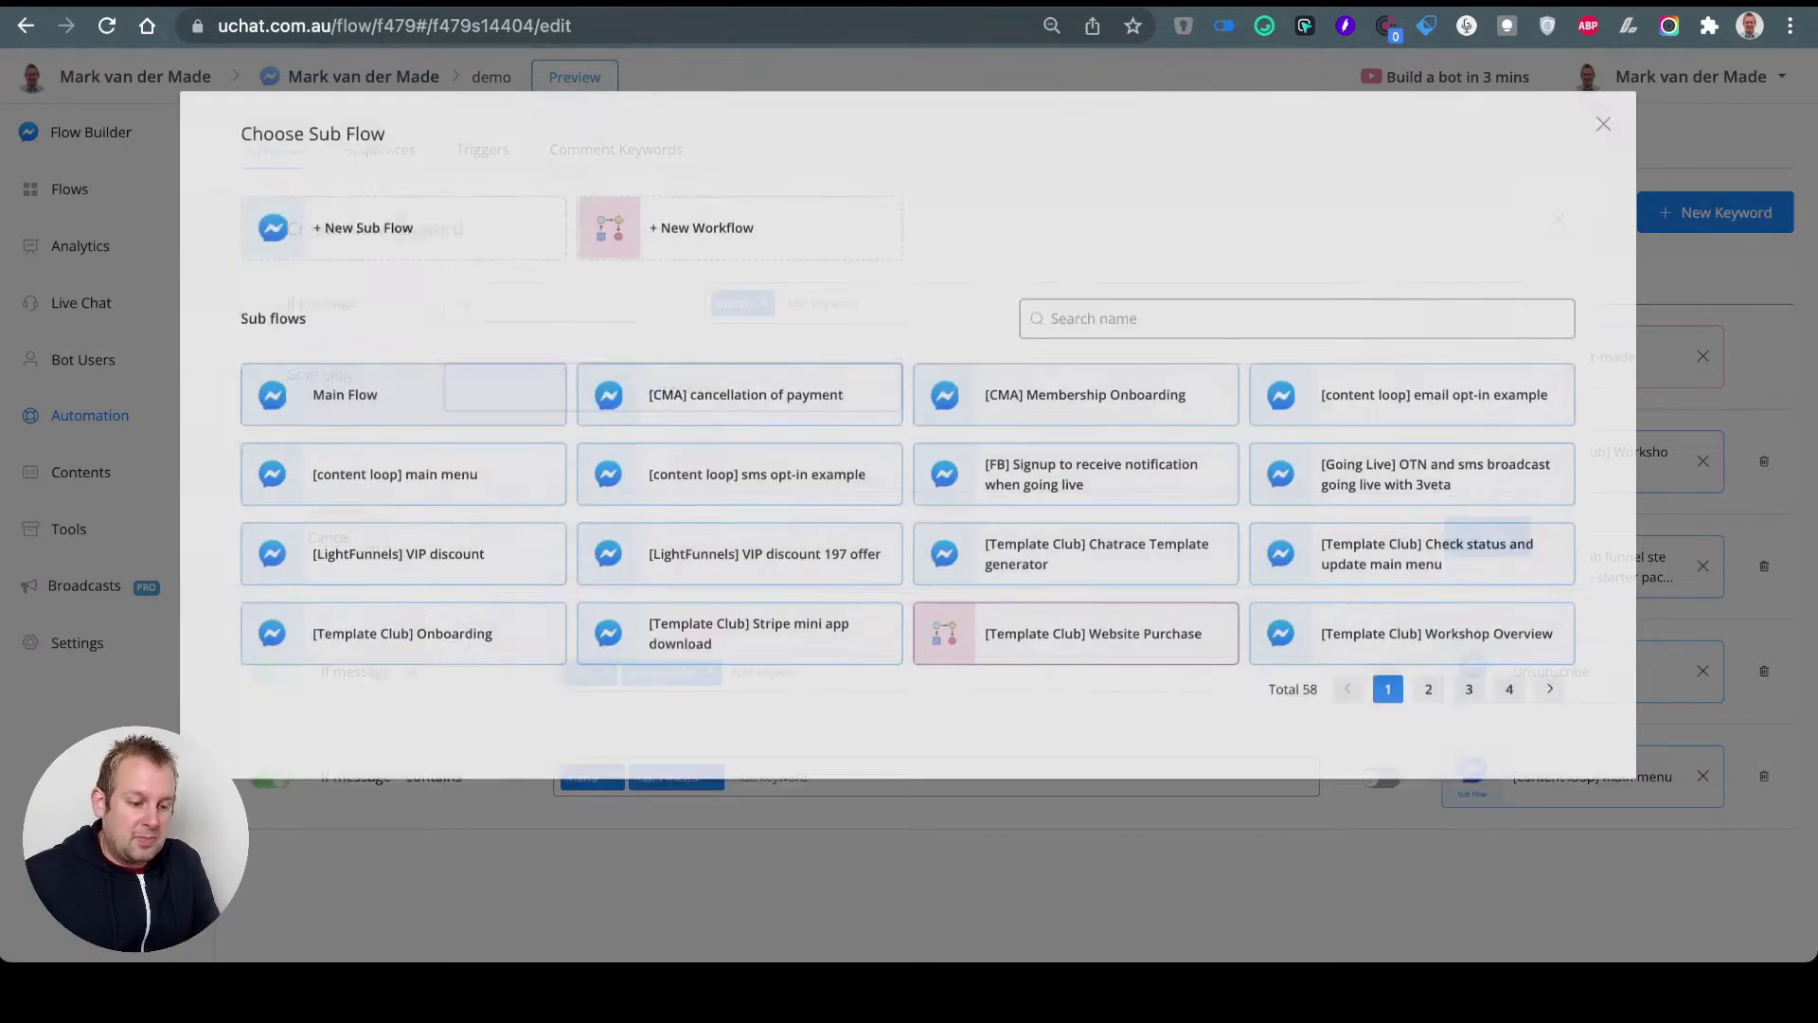
text(demo)
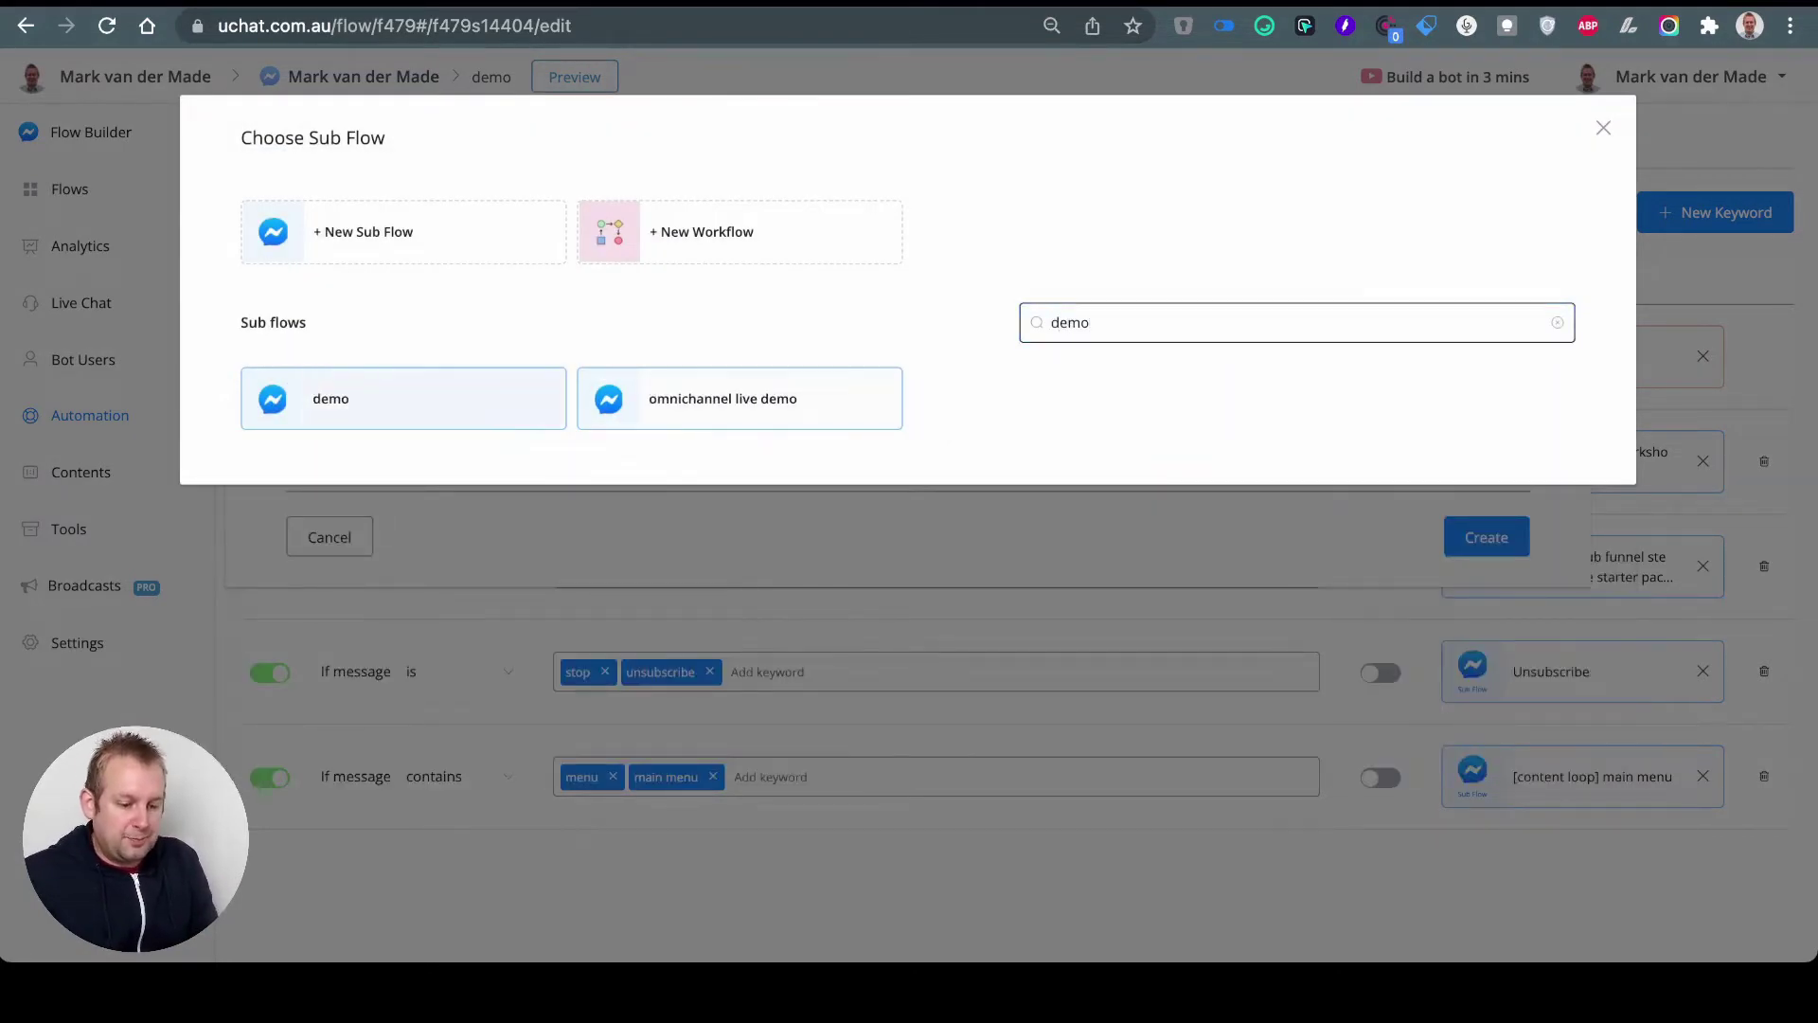
click(355, 416)
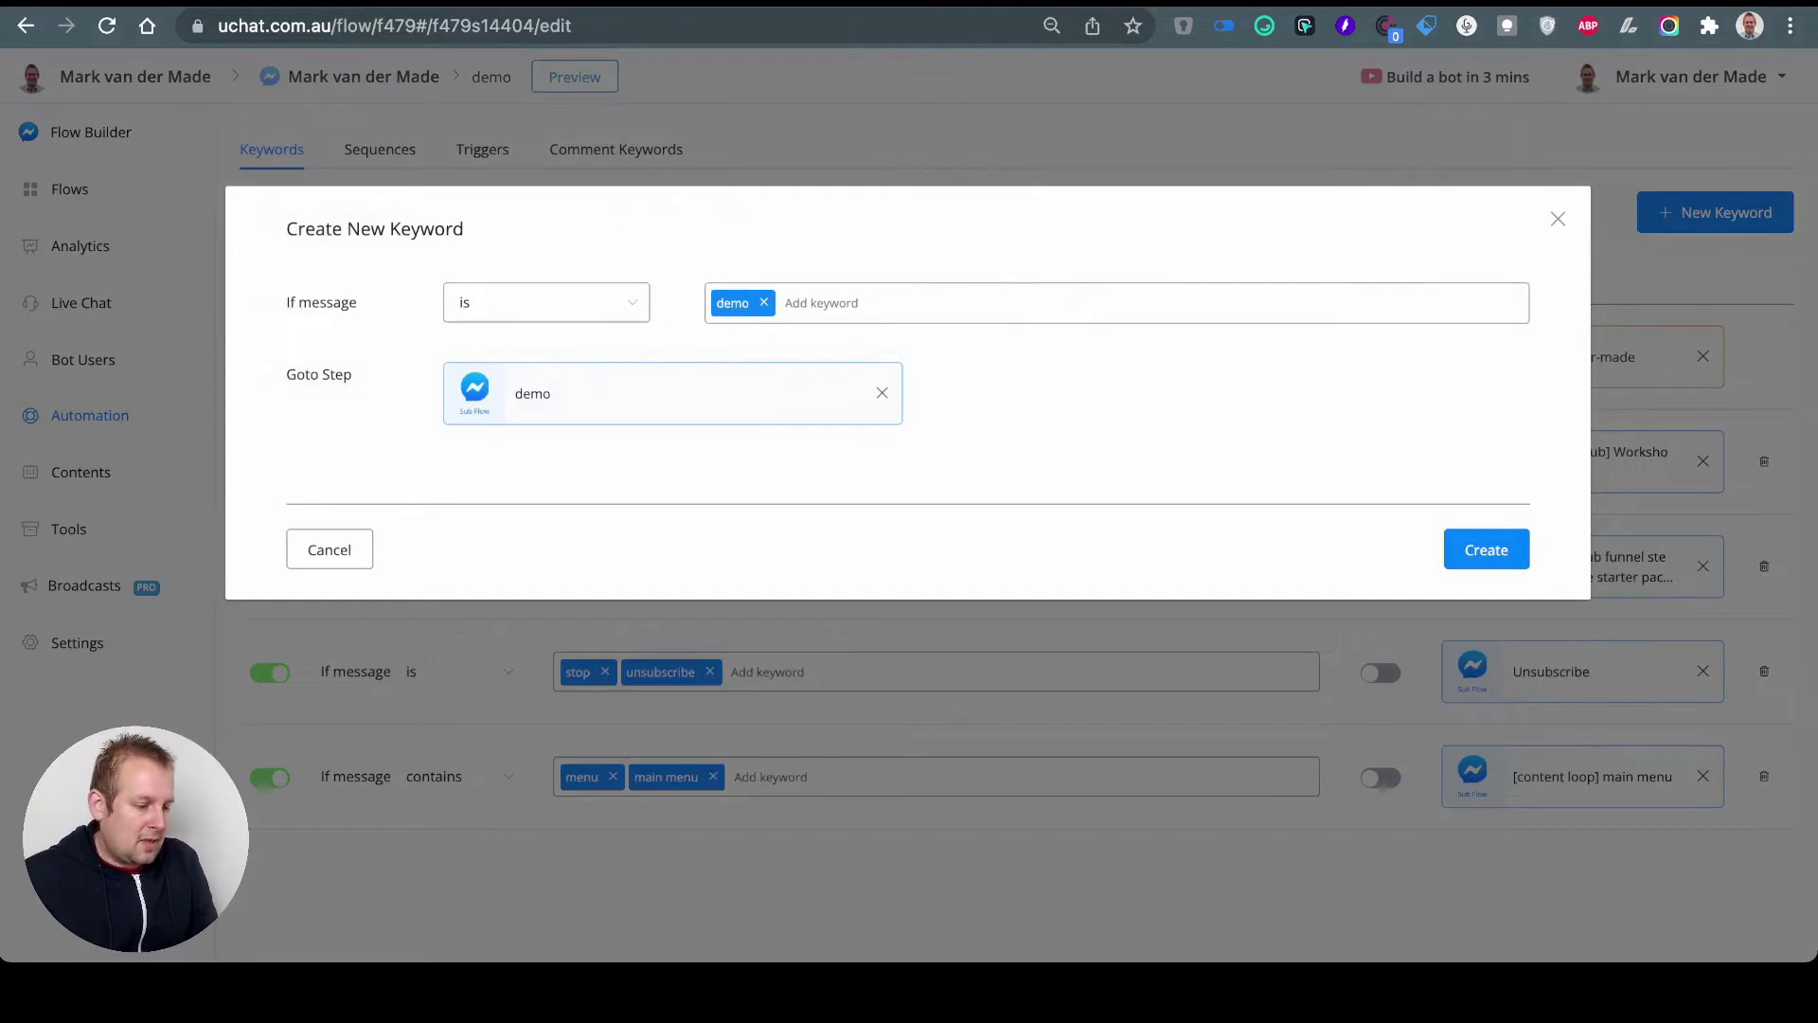
click(1485, 549)
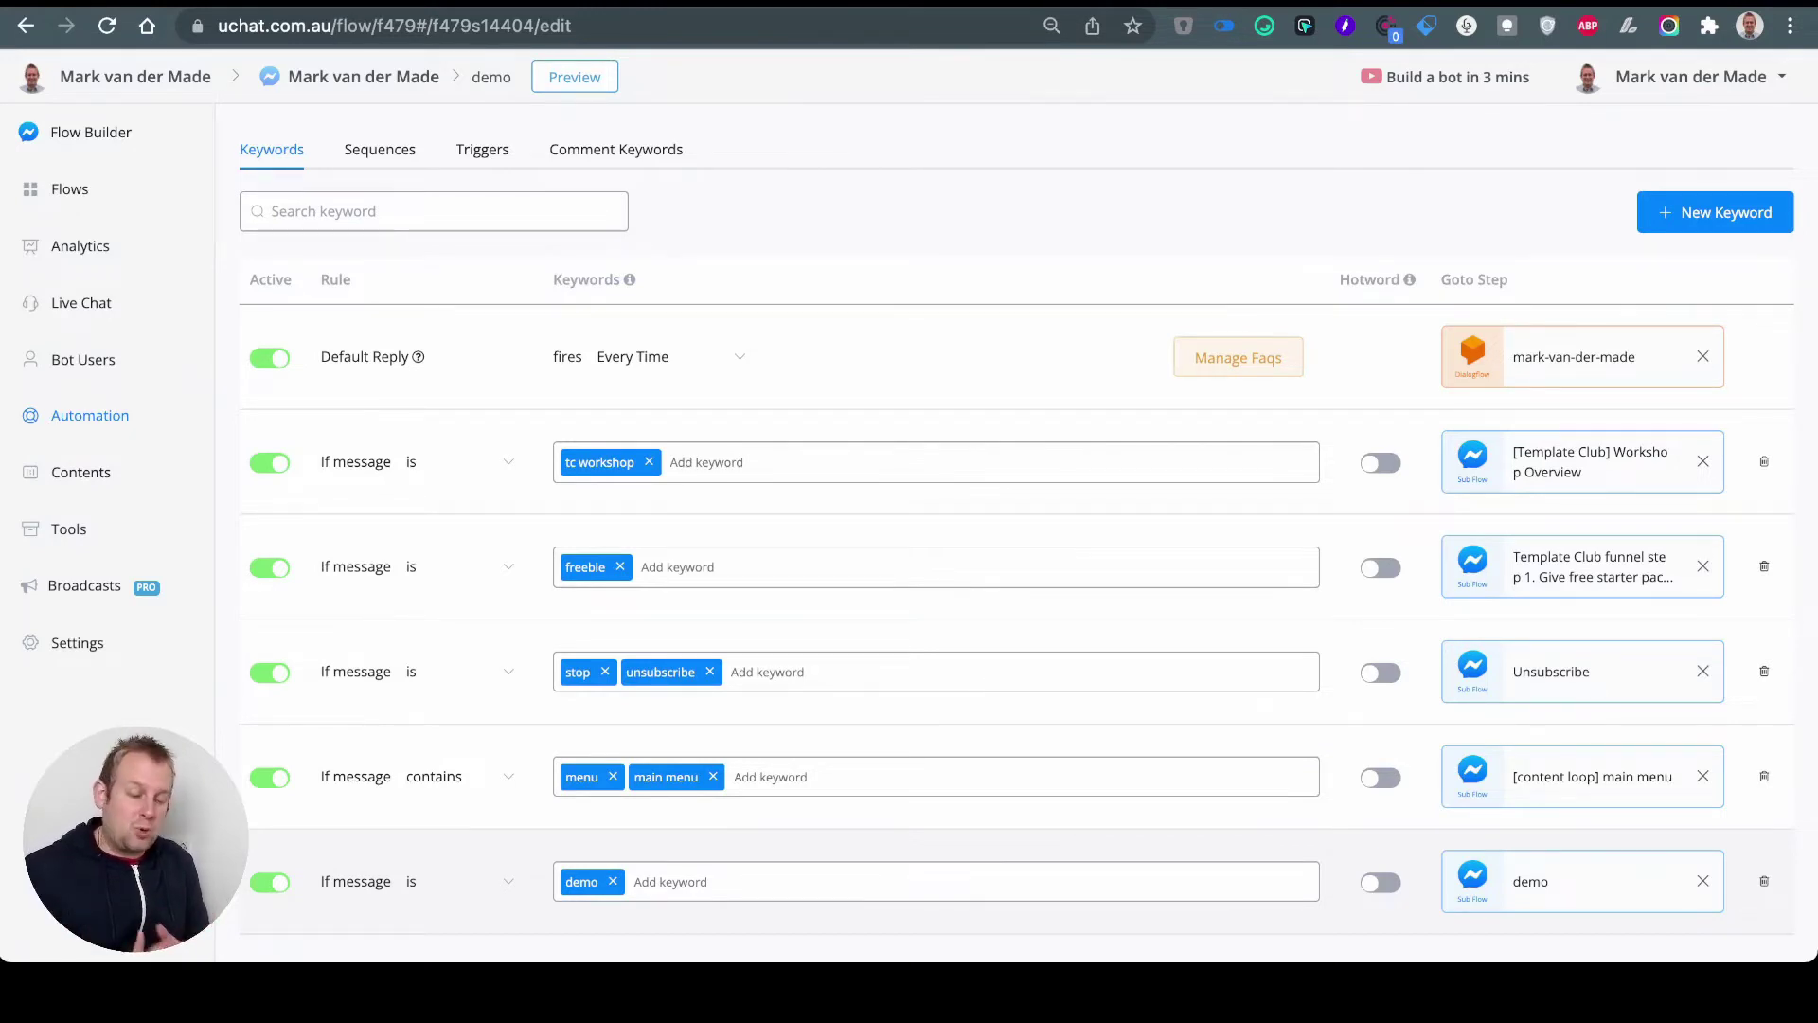
click(1381, 881)
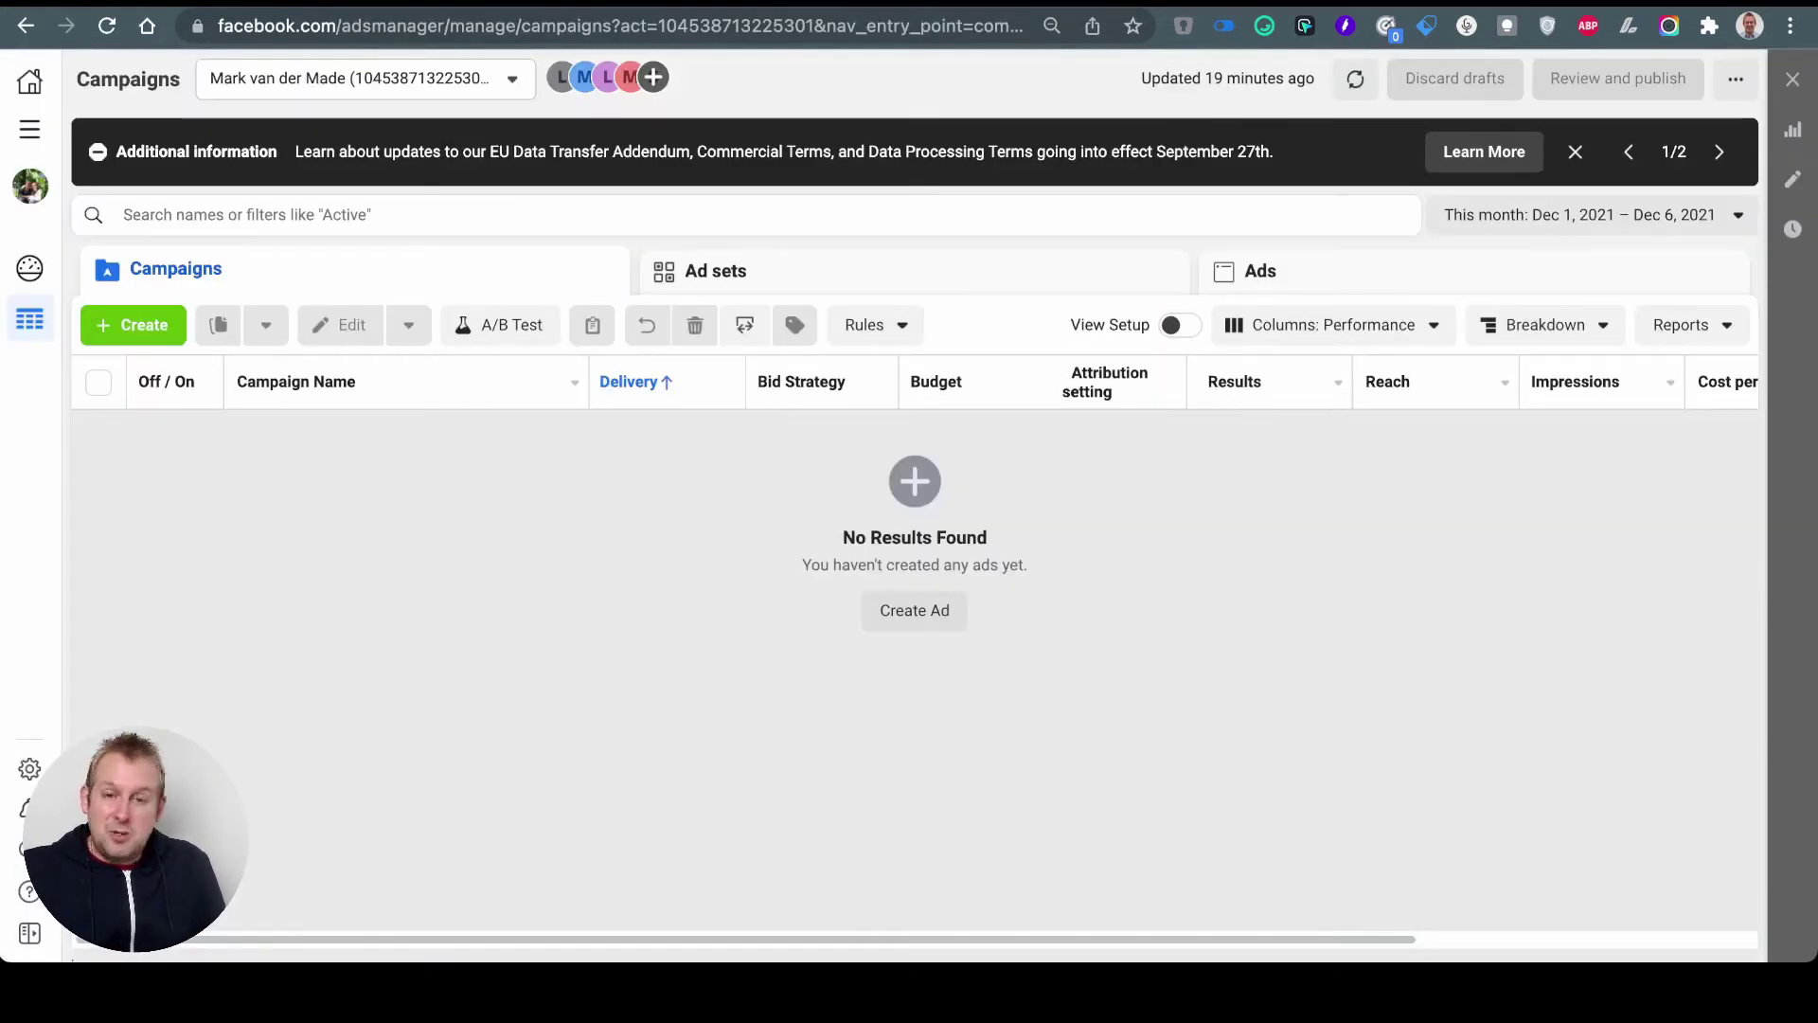
Step: Create a Messages-objective campaign named 'demo', dismiss the Conversions recommendation, and expand more options
click(132, 325)
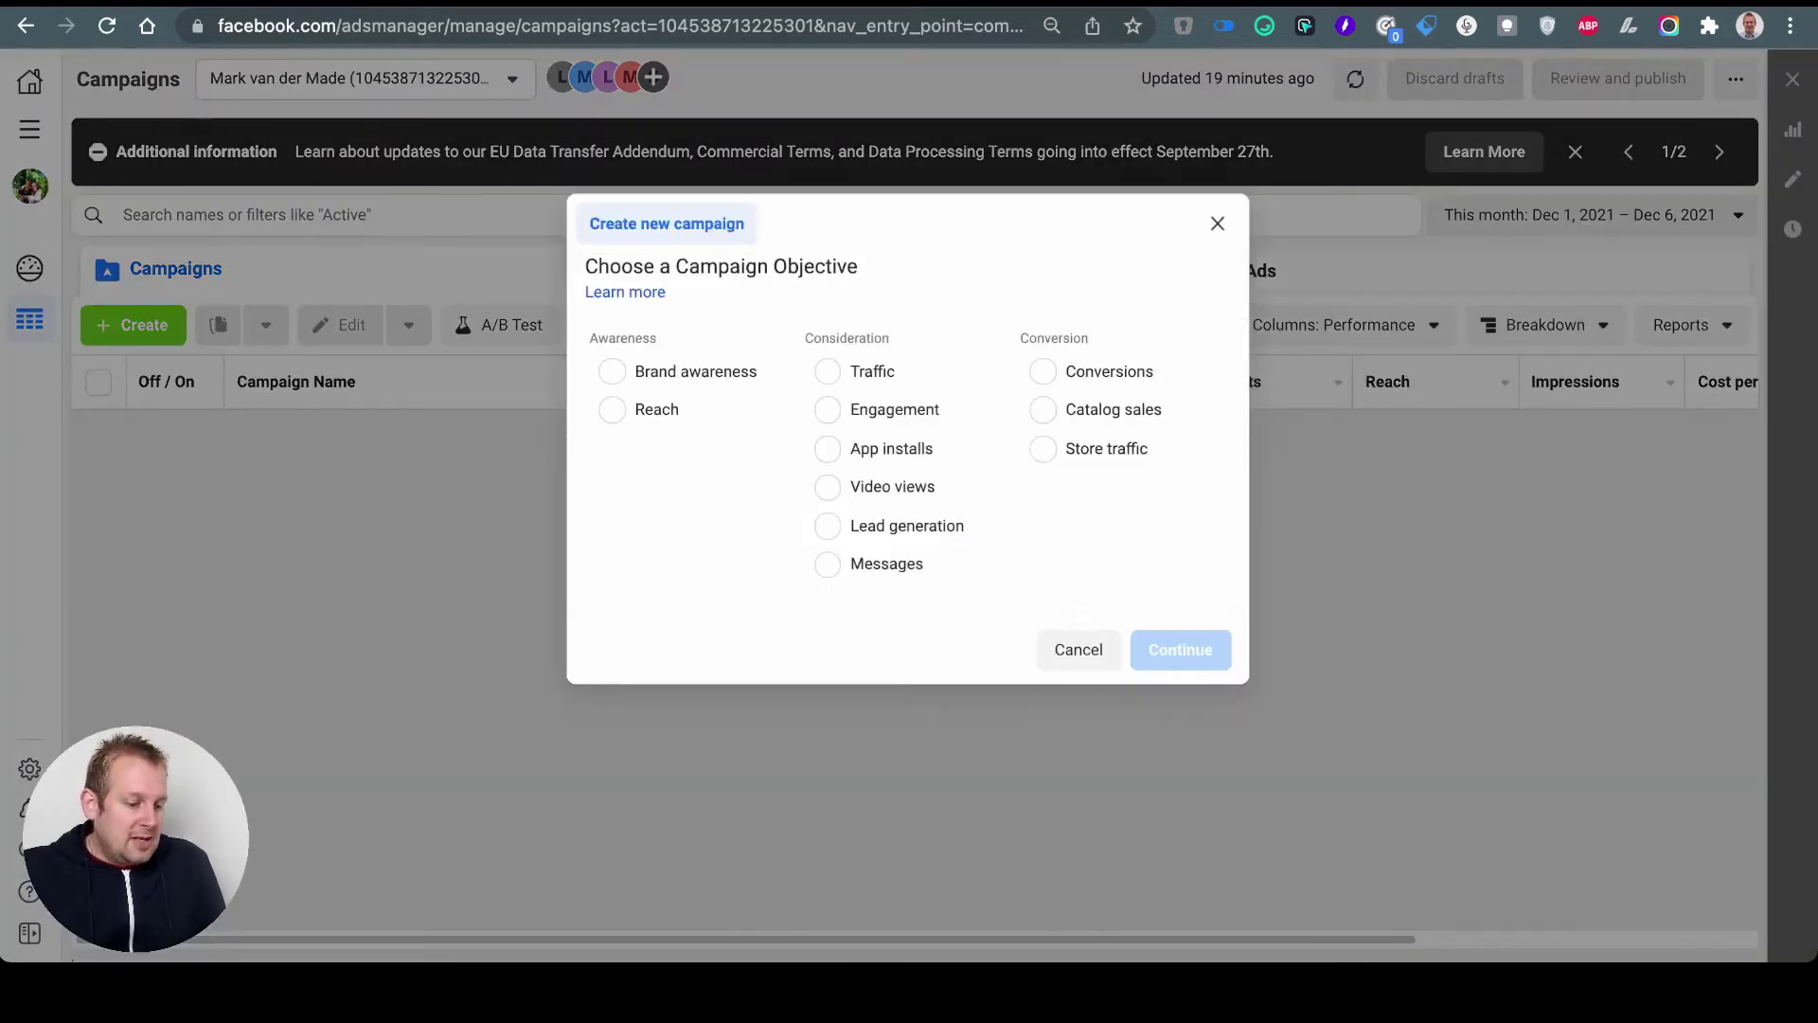
click(985, 564)
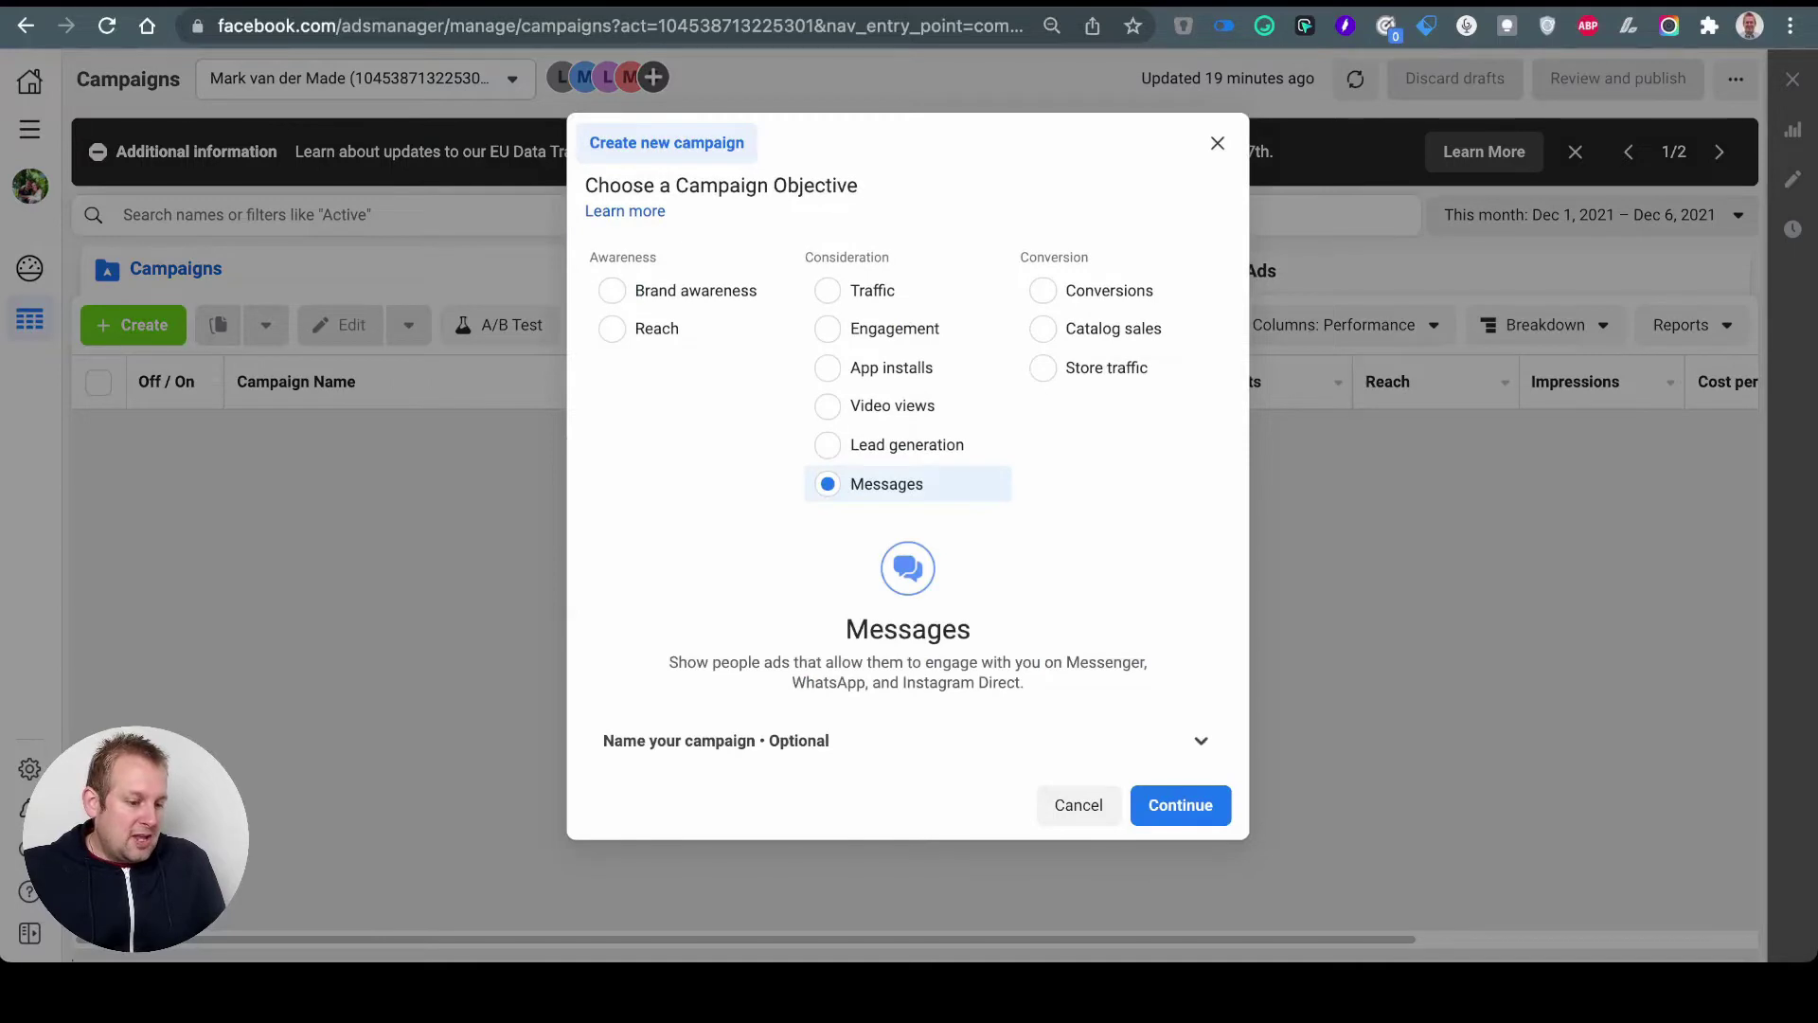
click(1181, 804)
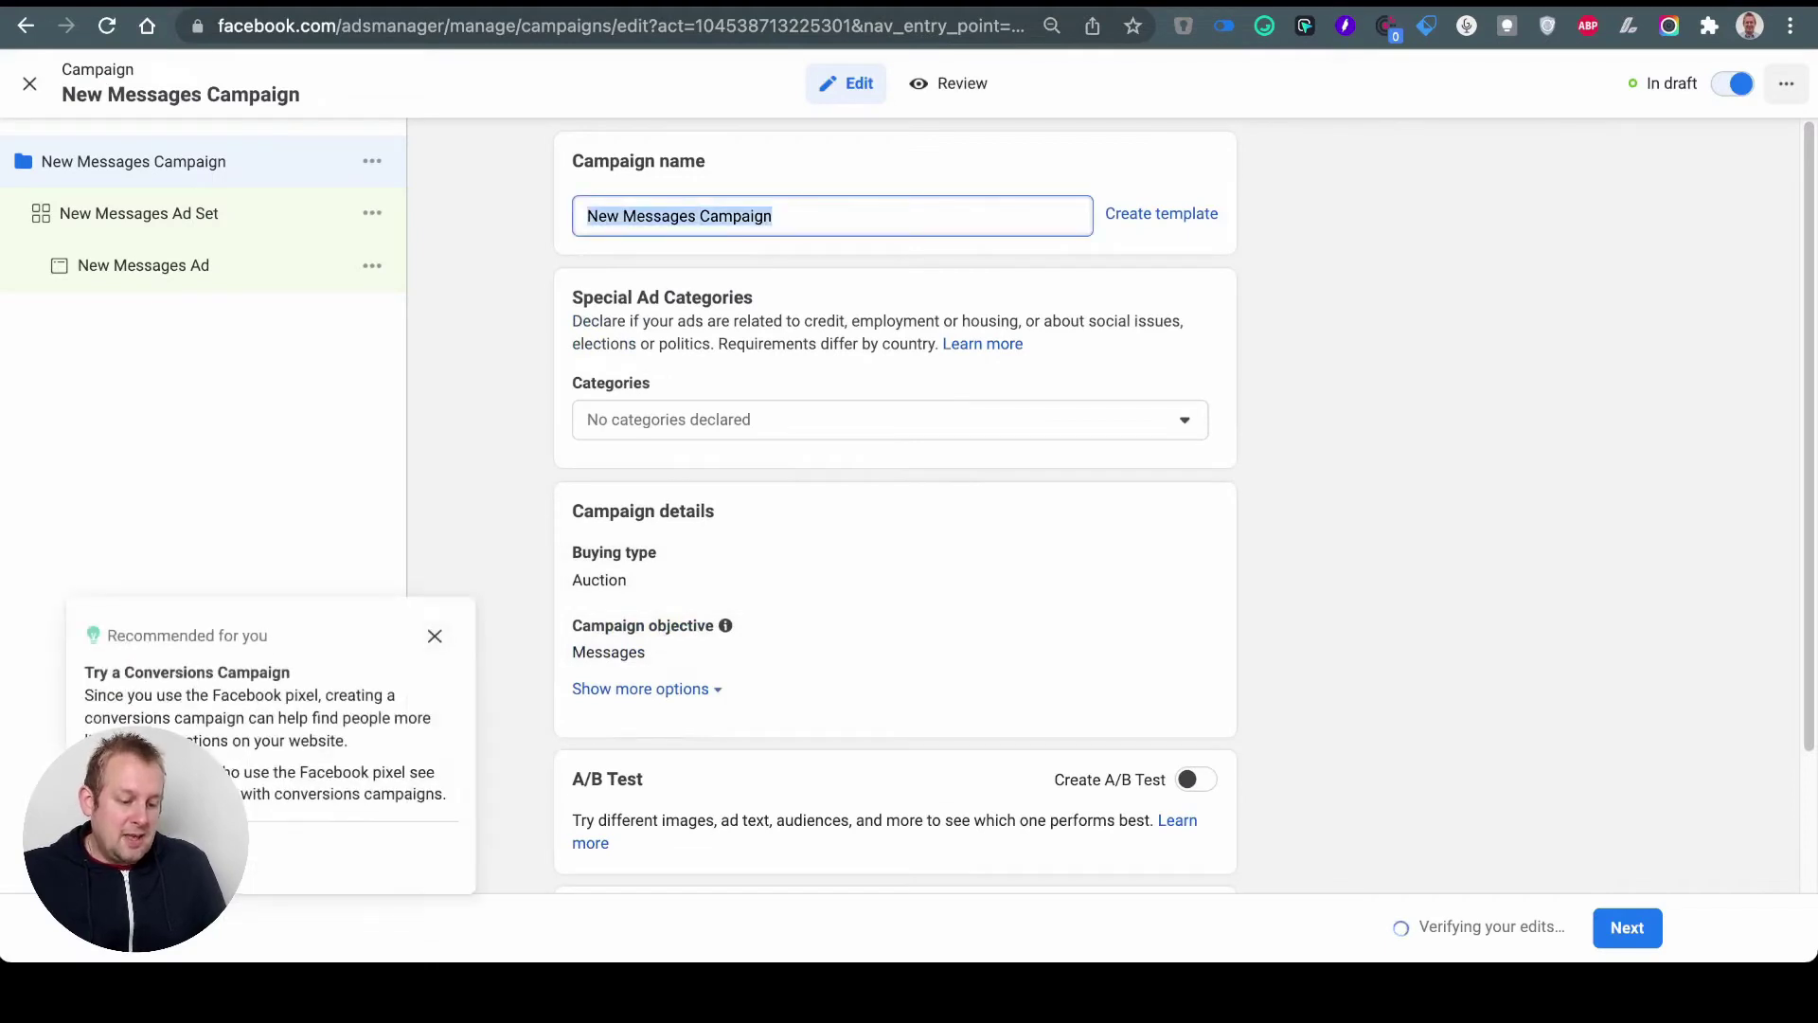
text(demo)
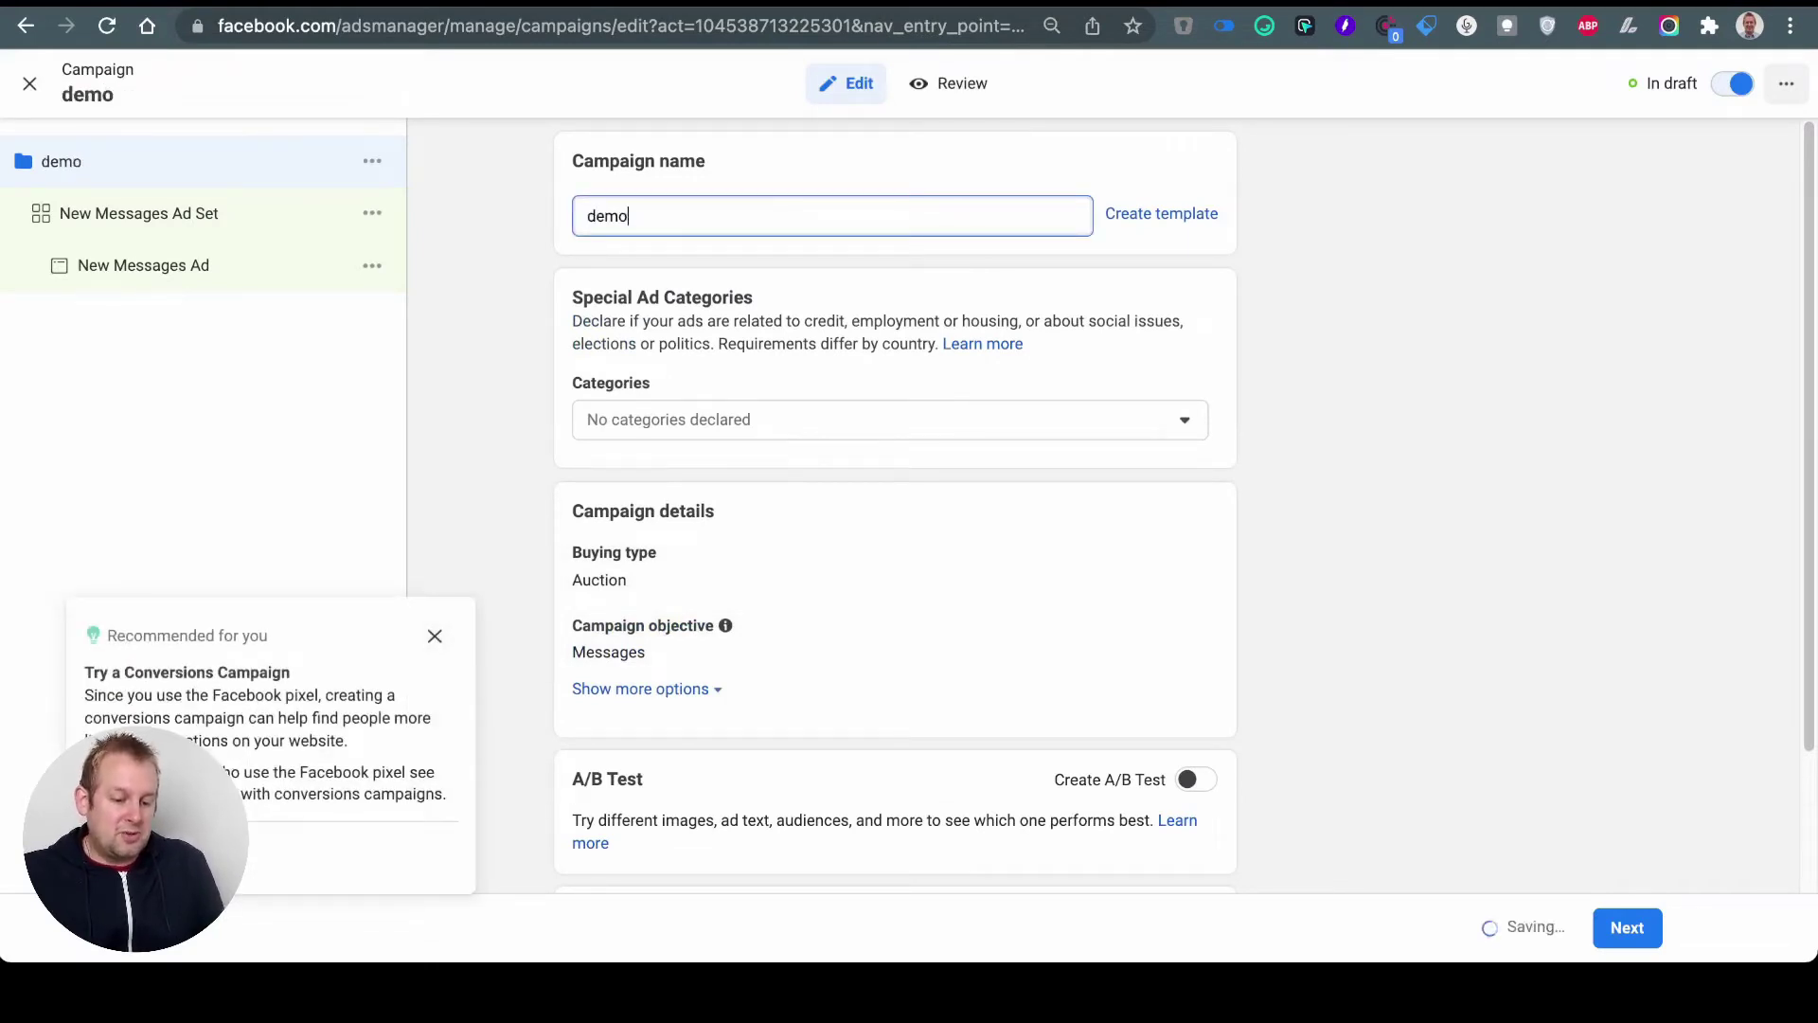
click(434, 635)
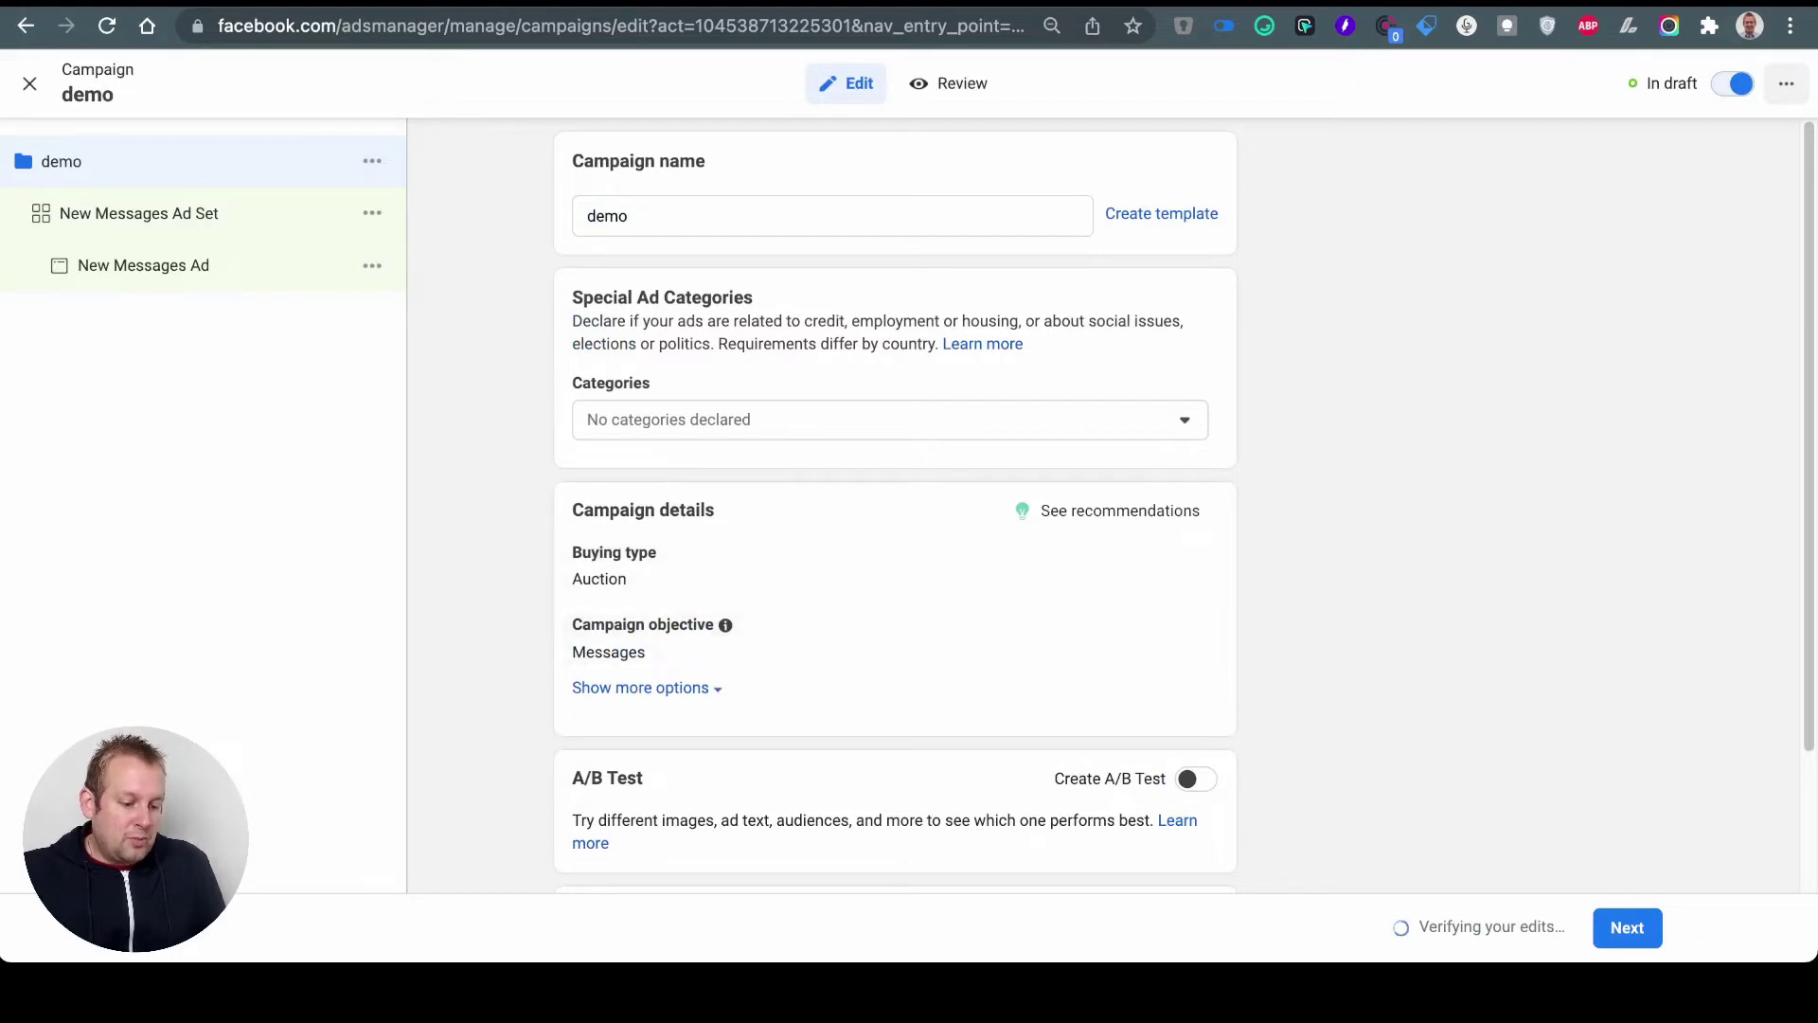
click(640, 688)
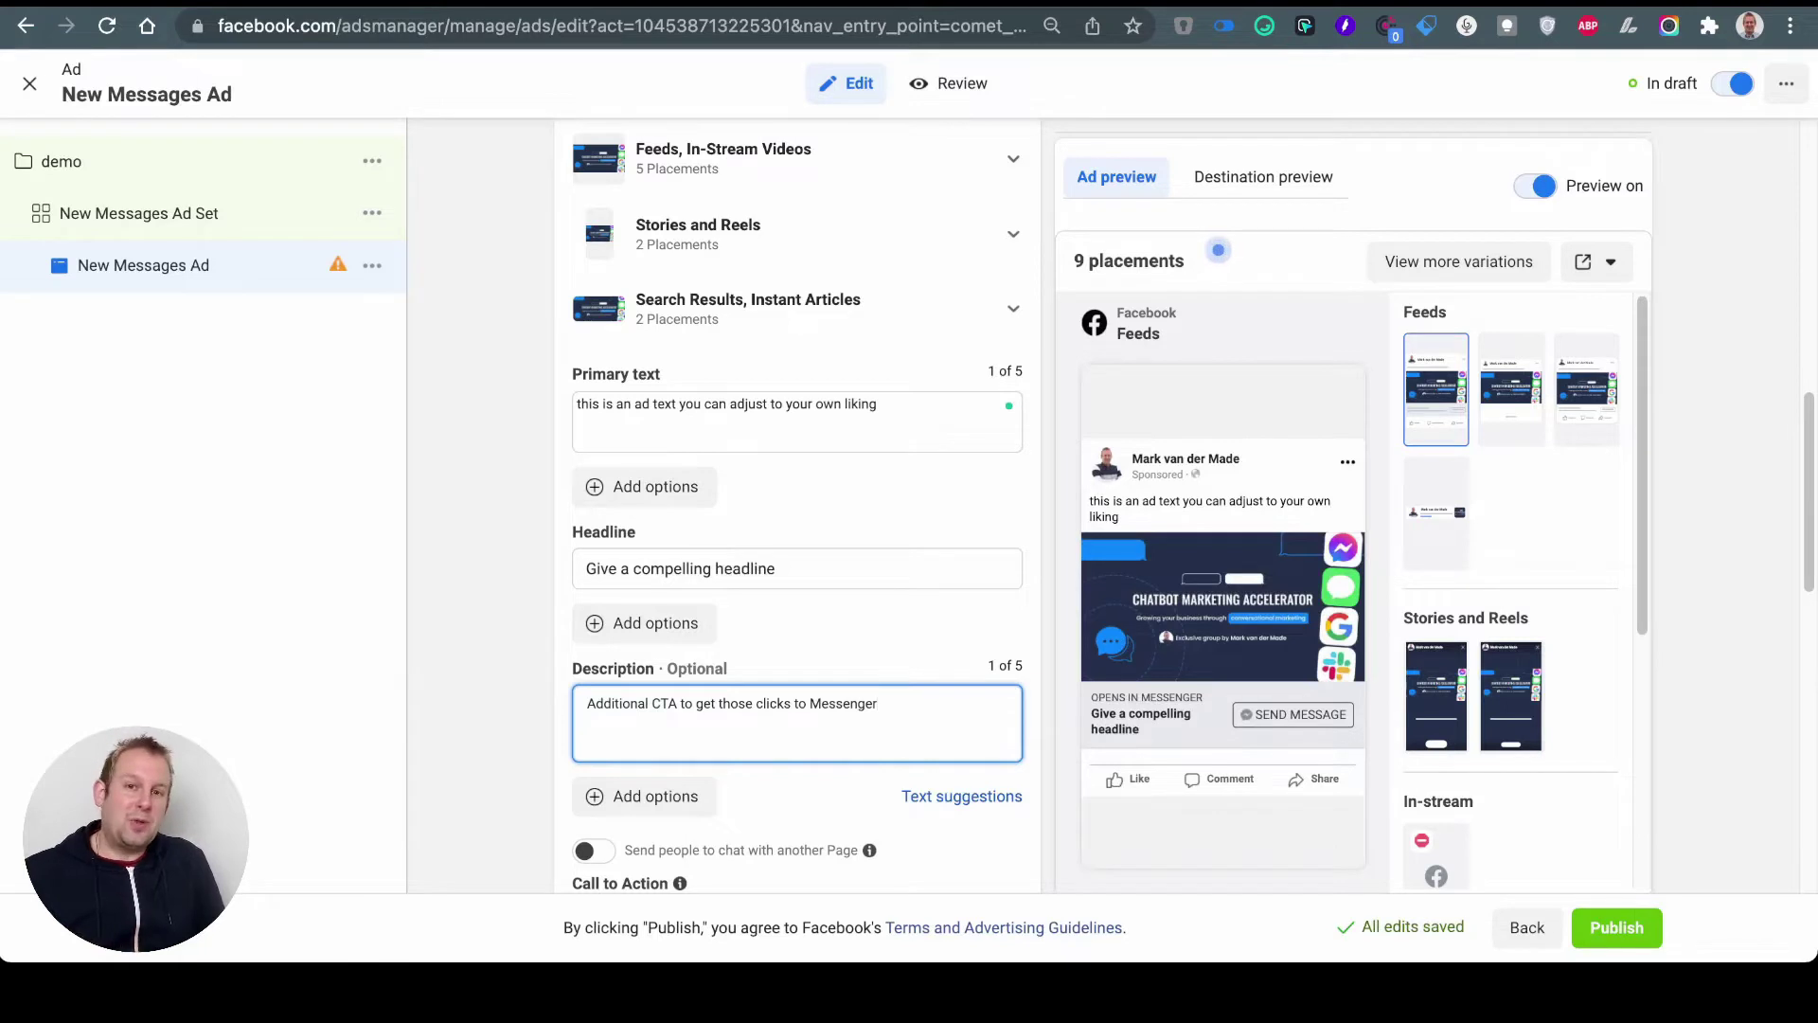
Step: Scroll the ad to Message template and edit the Start conversations template
scroll(798, 501, down, 1)
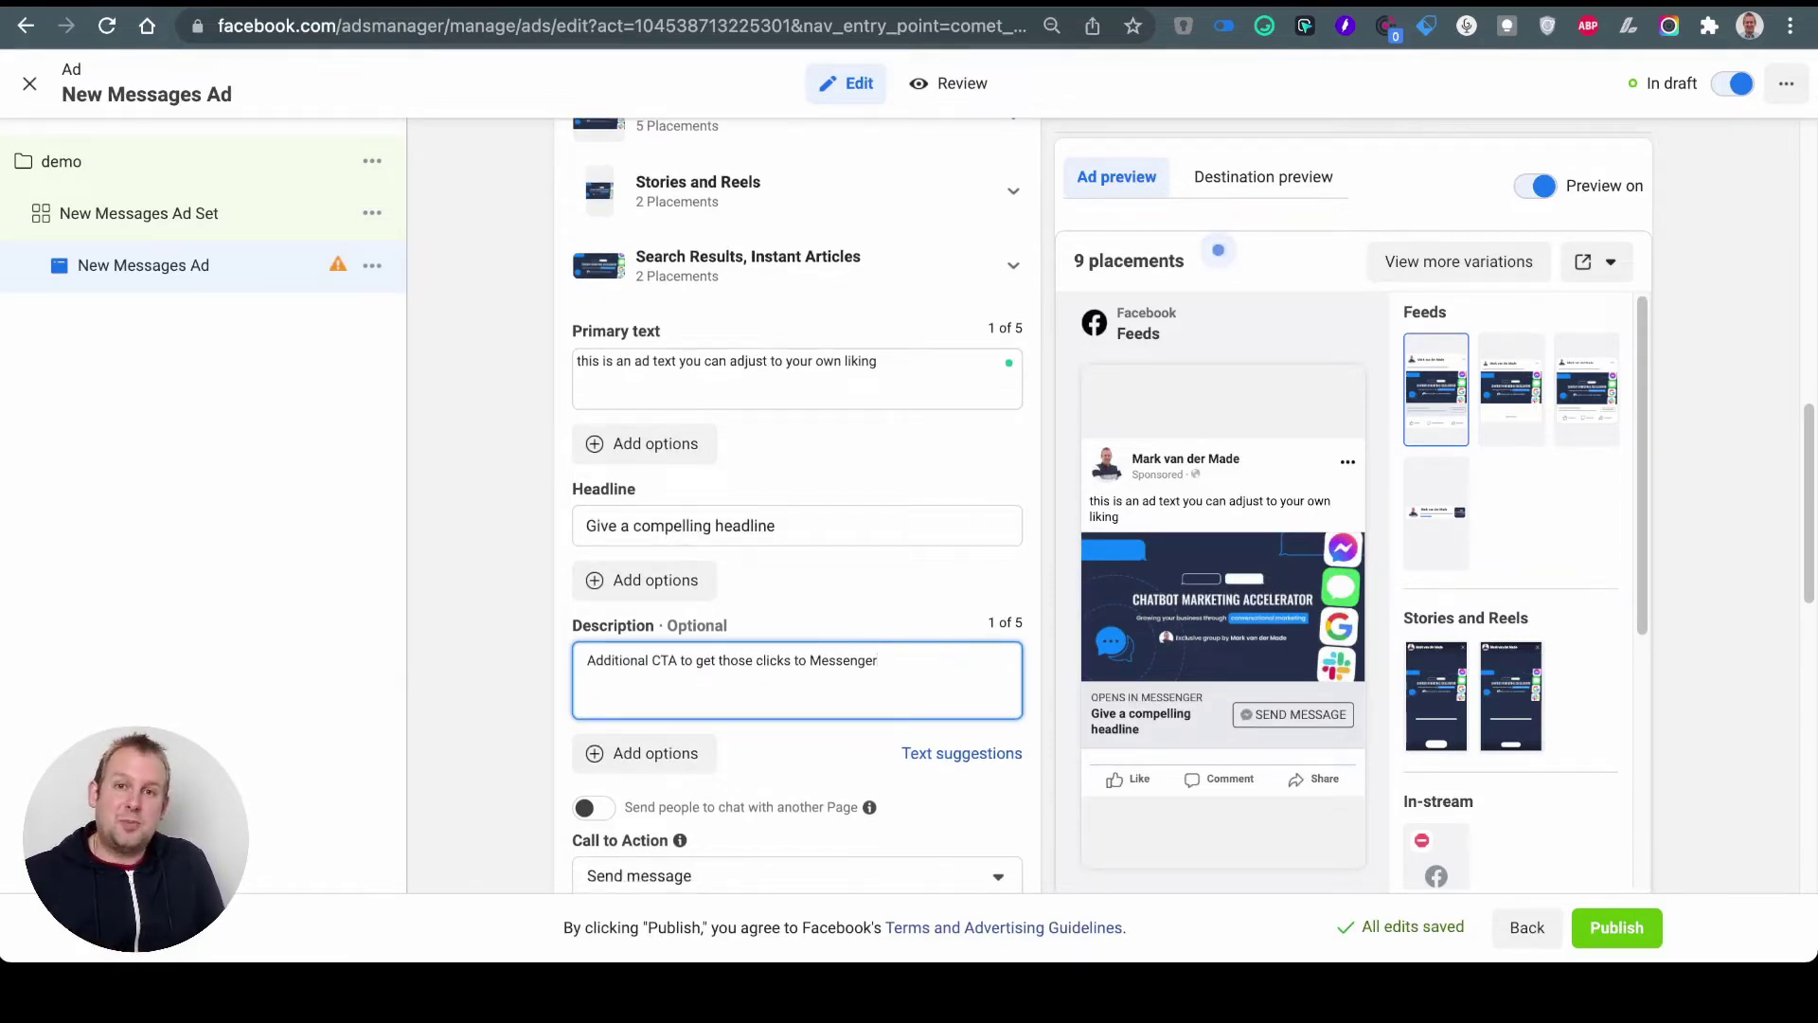
scroll(797, 502, down, 5)
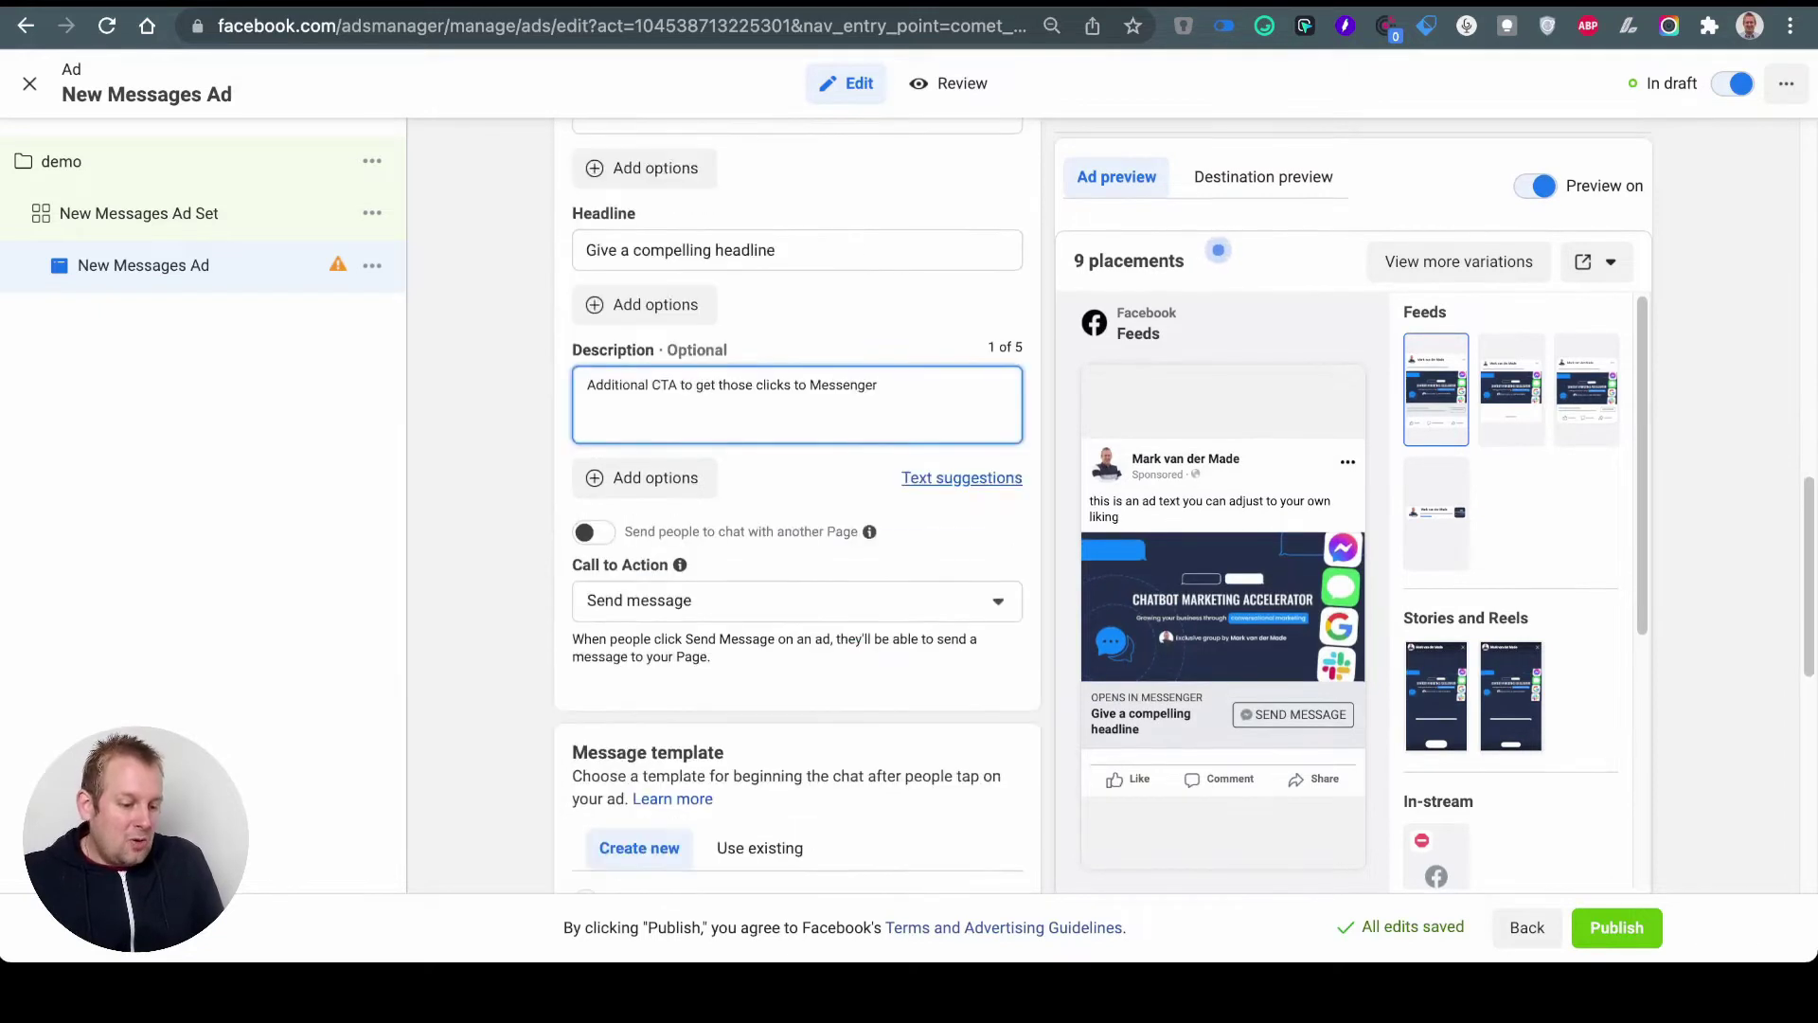
scroll(797, 502, down, 2)
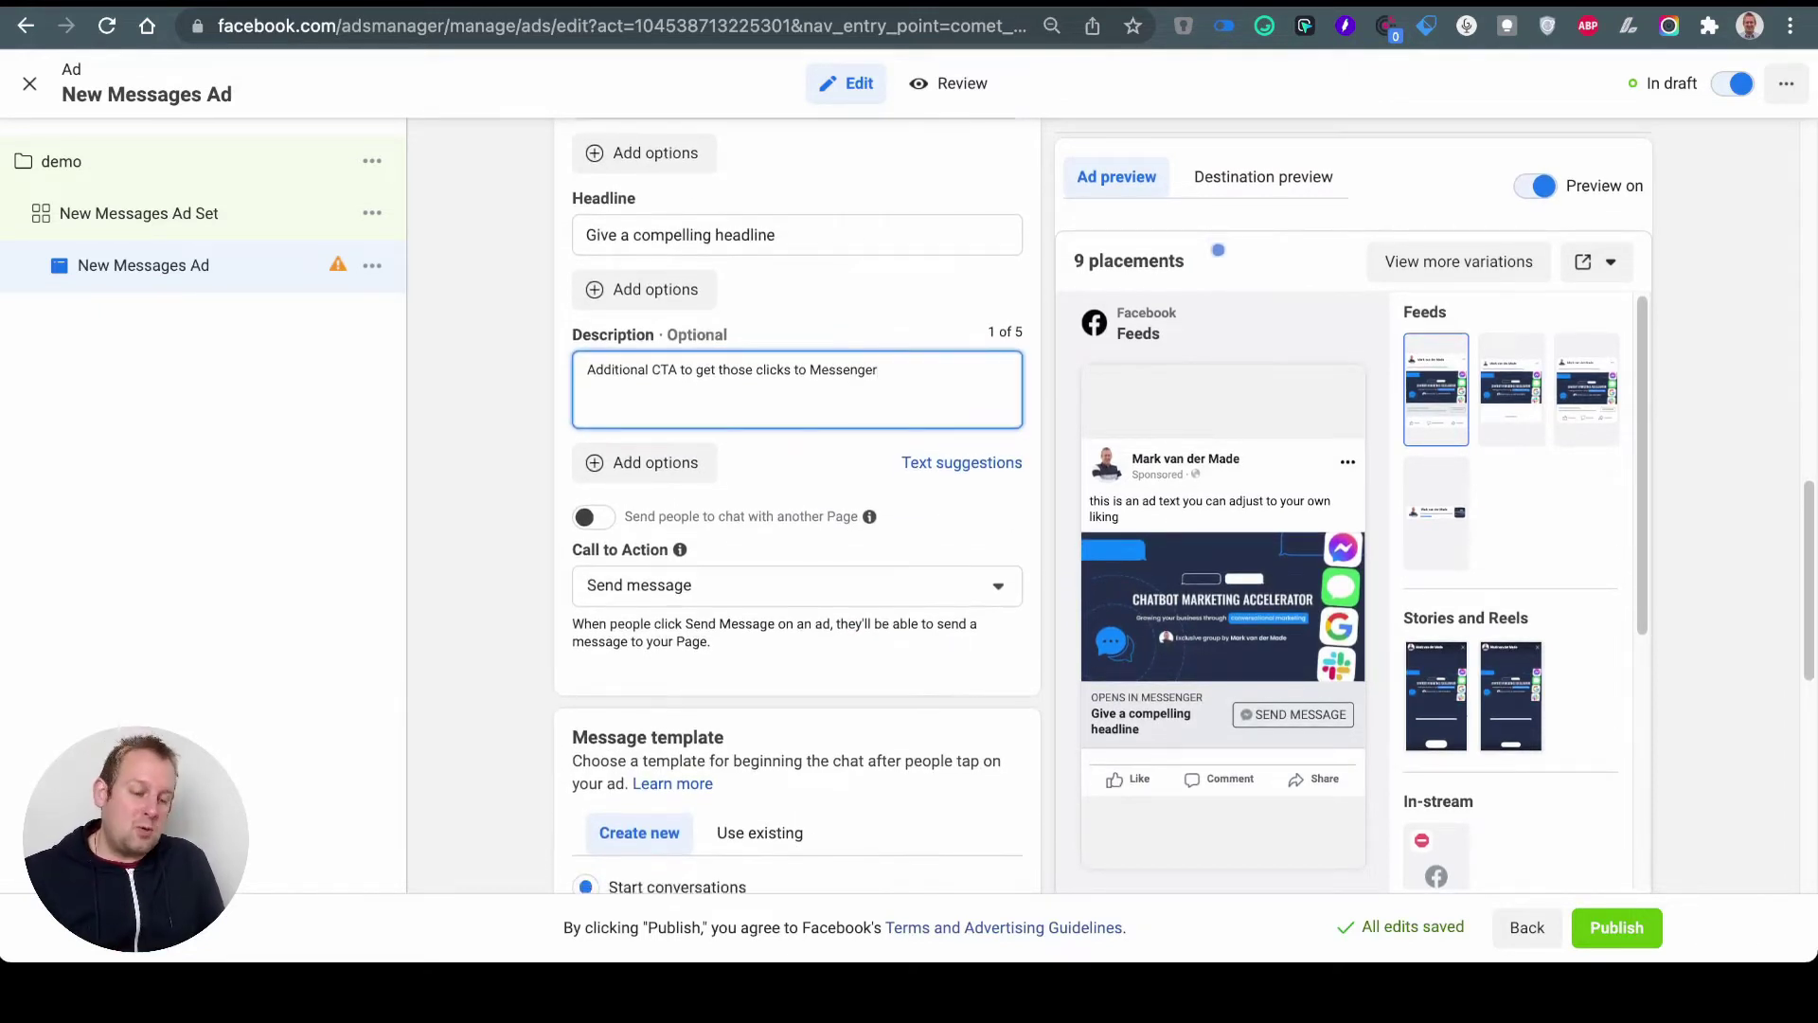
scroll(798, 502, down, 3)
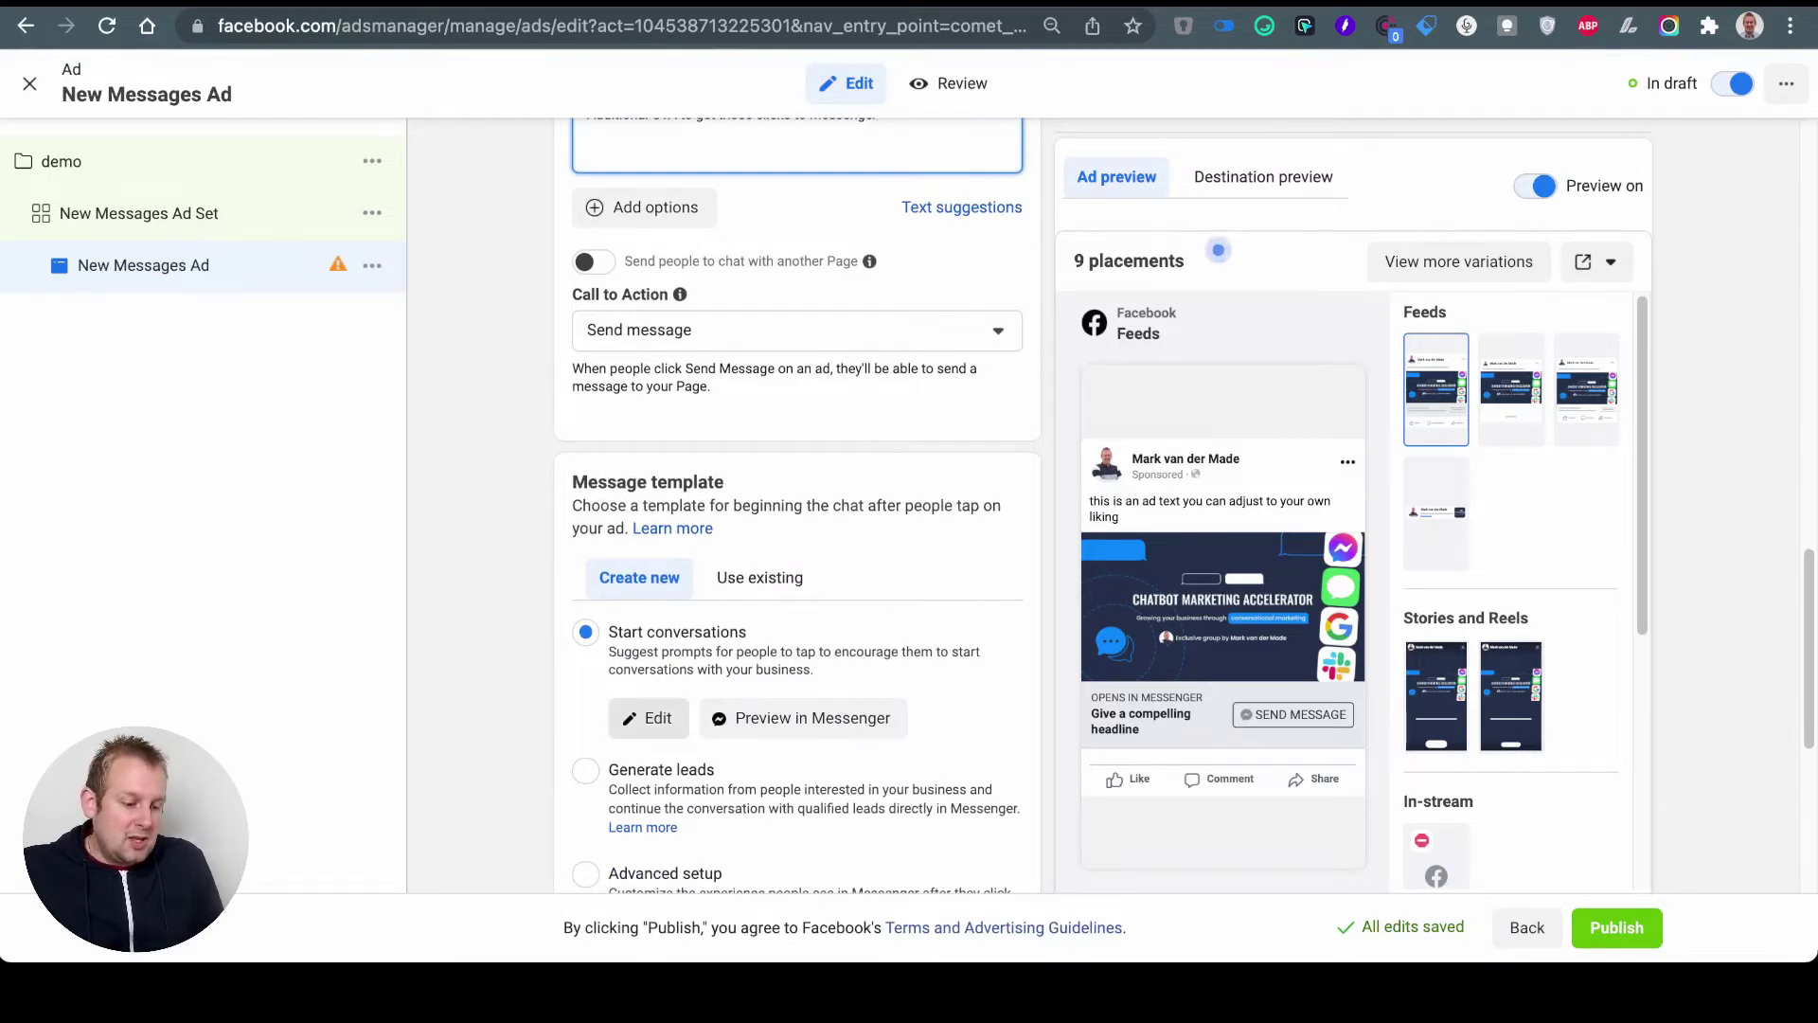
scroll(797, 502, down, 2)
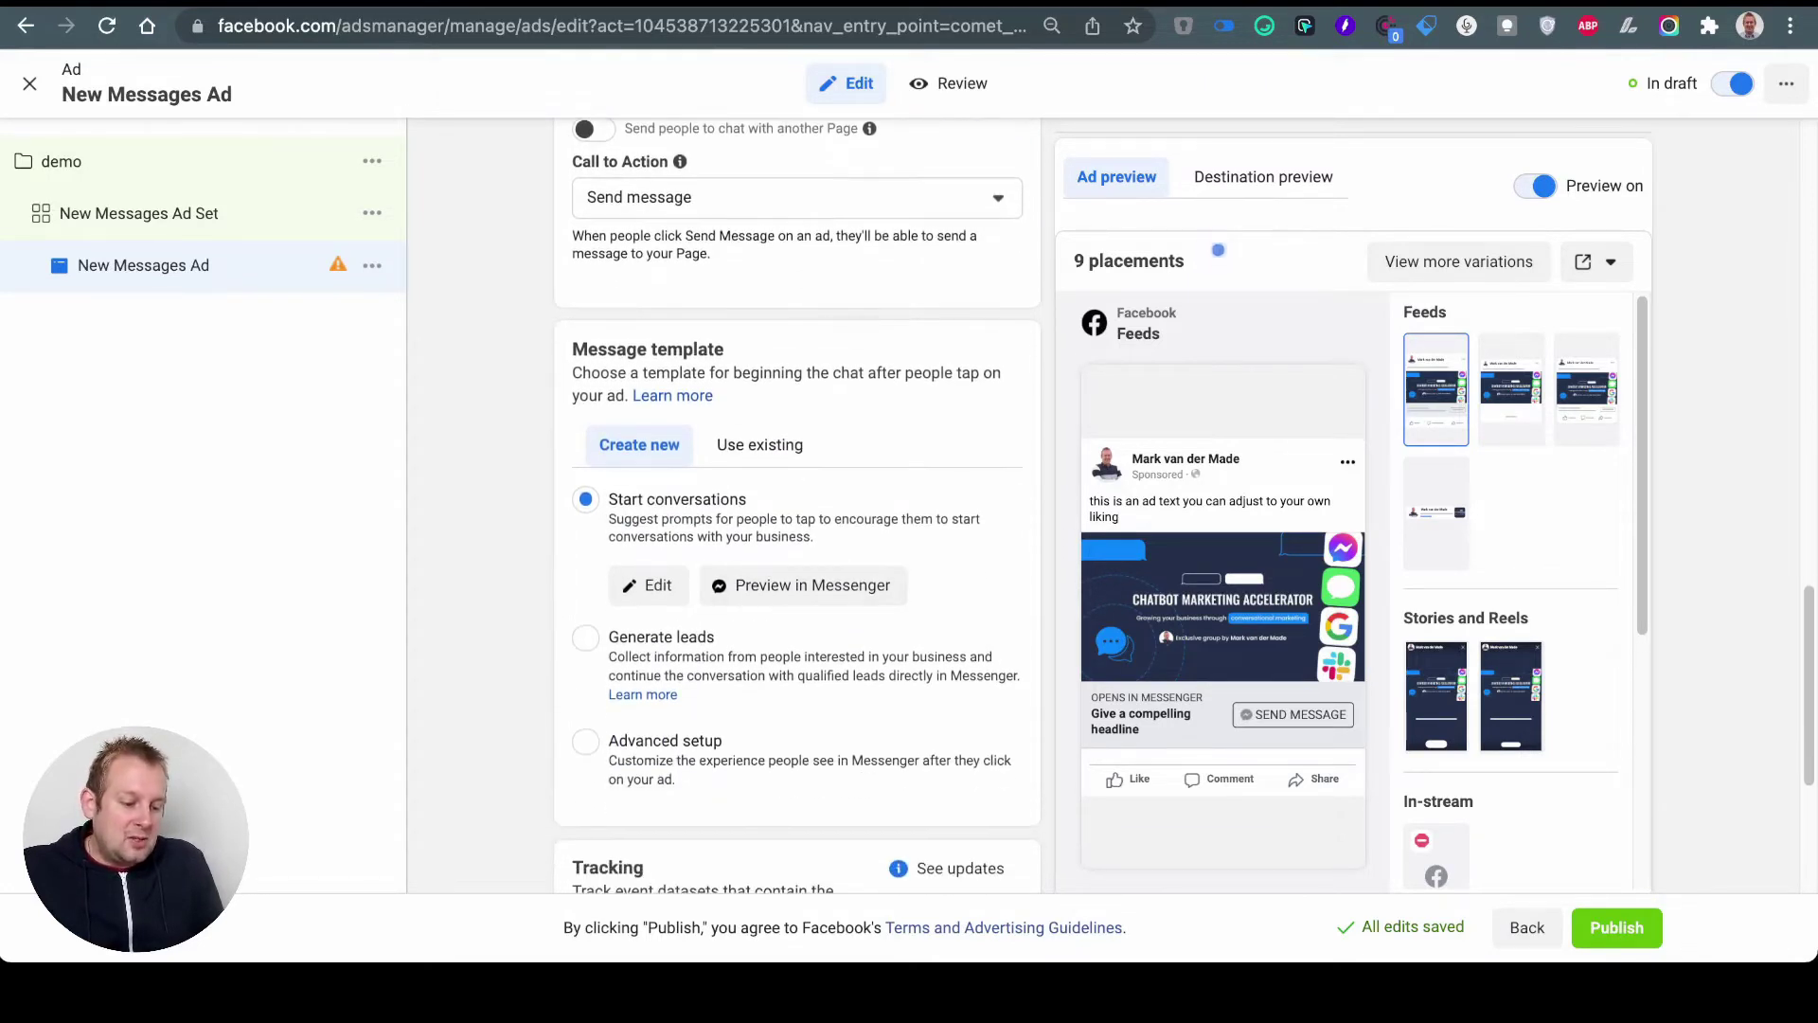
scroll(647, 498, down, 1)
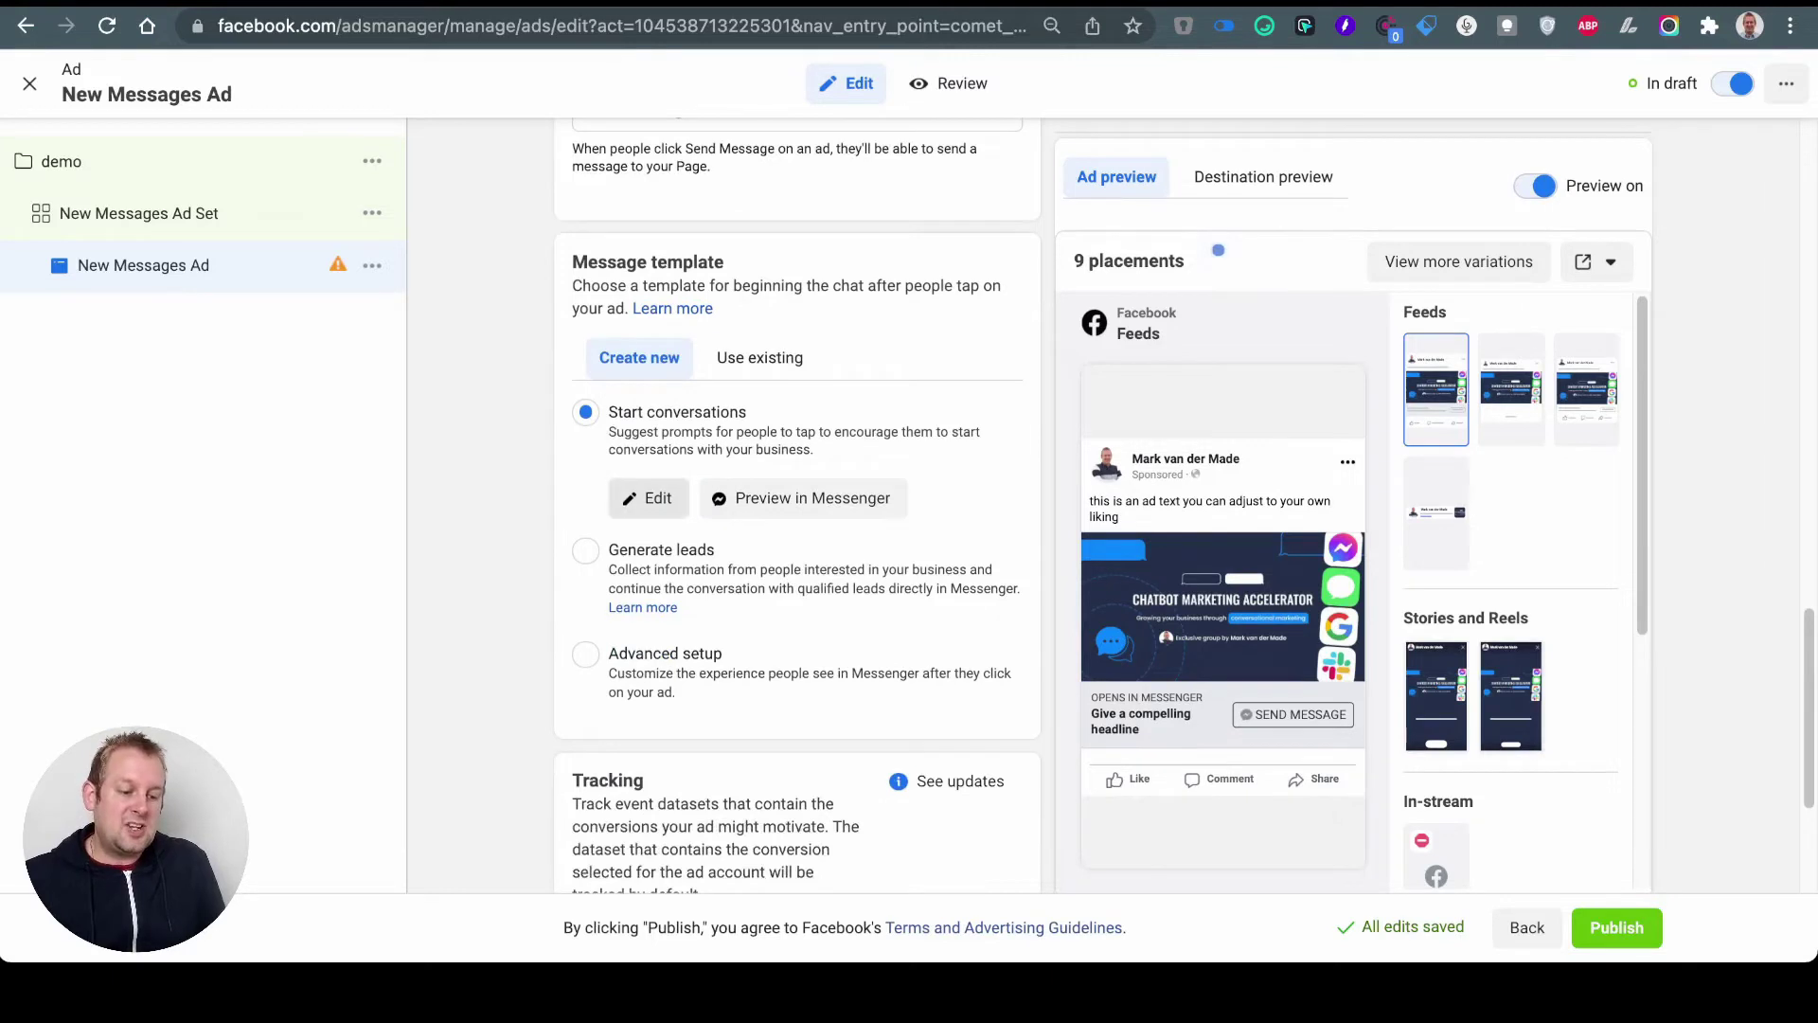
click(647, 498)
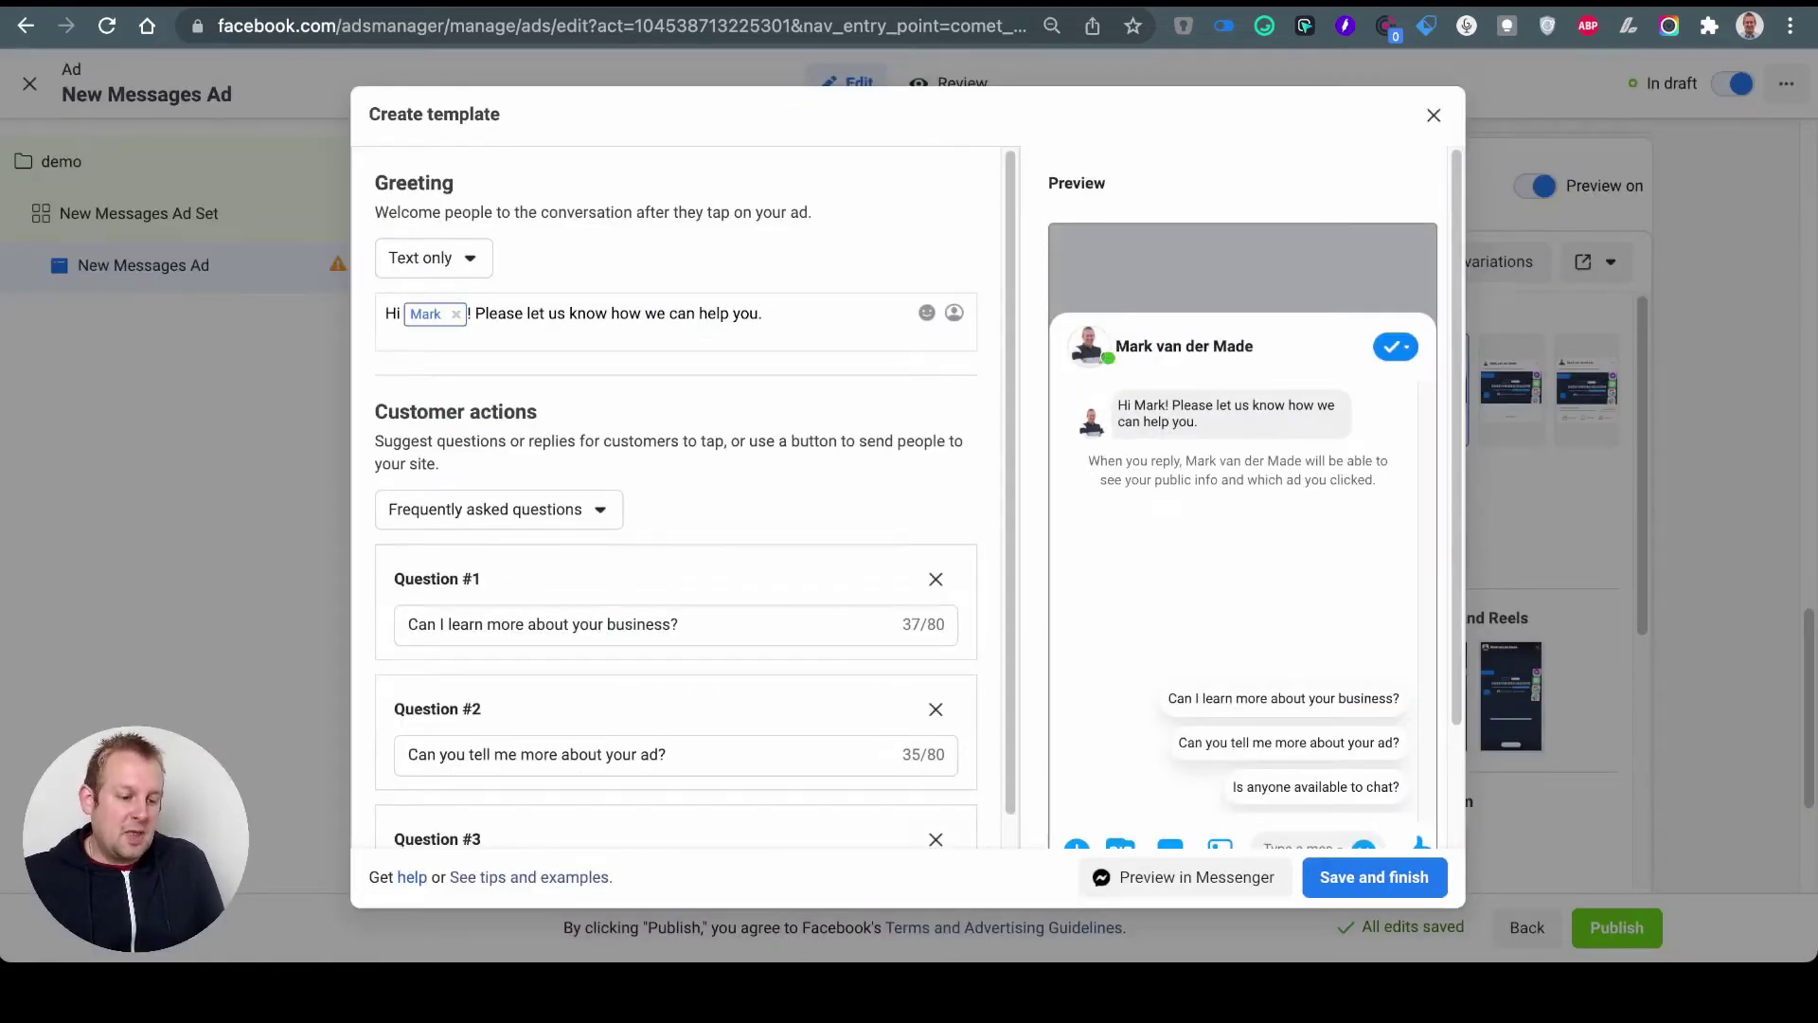
Step: Replace the greeting after the name tag with the invitation to press the button or type 'demo'
drag(470, 313, 888, 318)
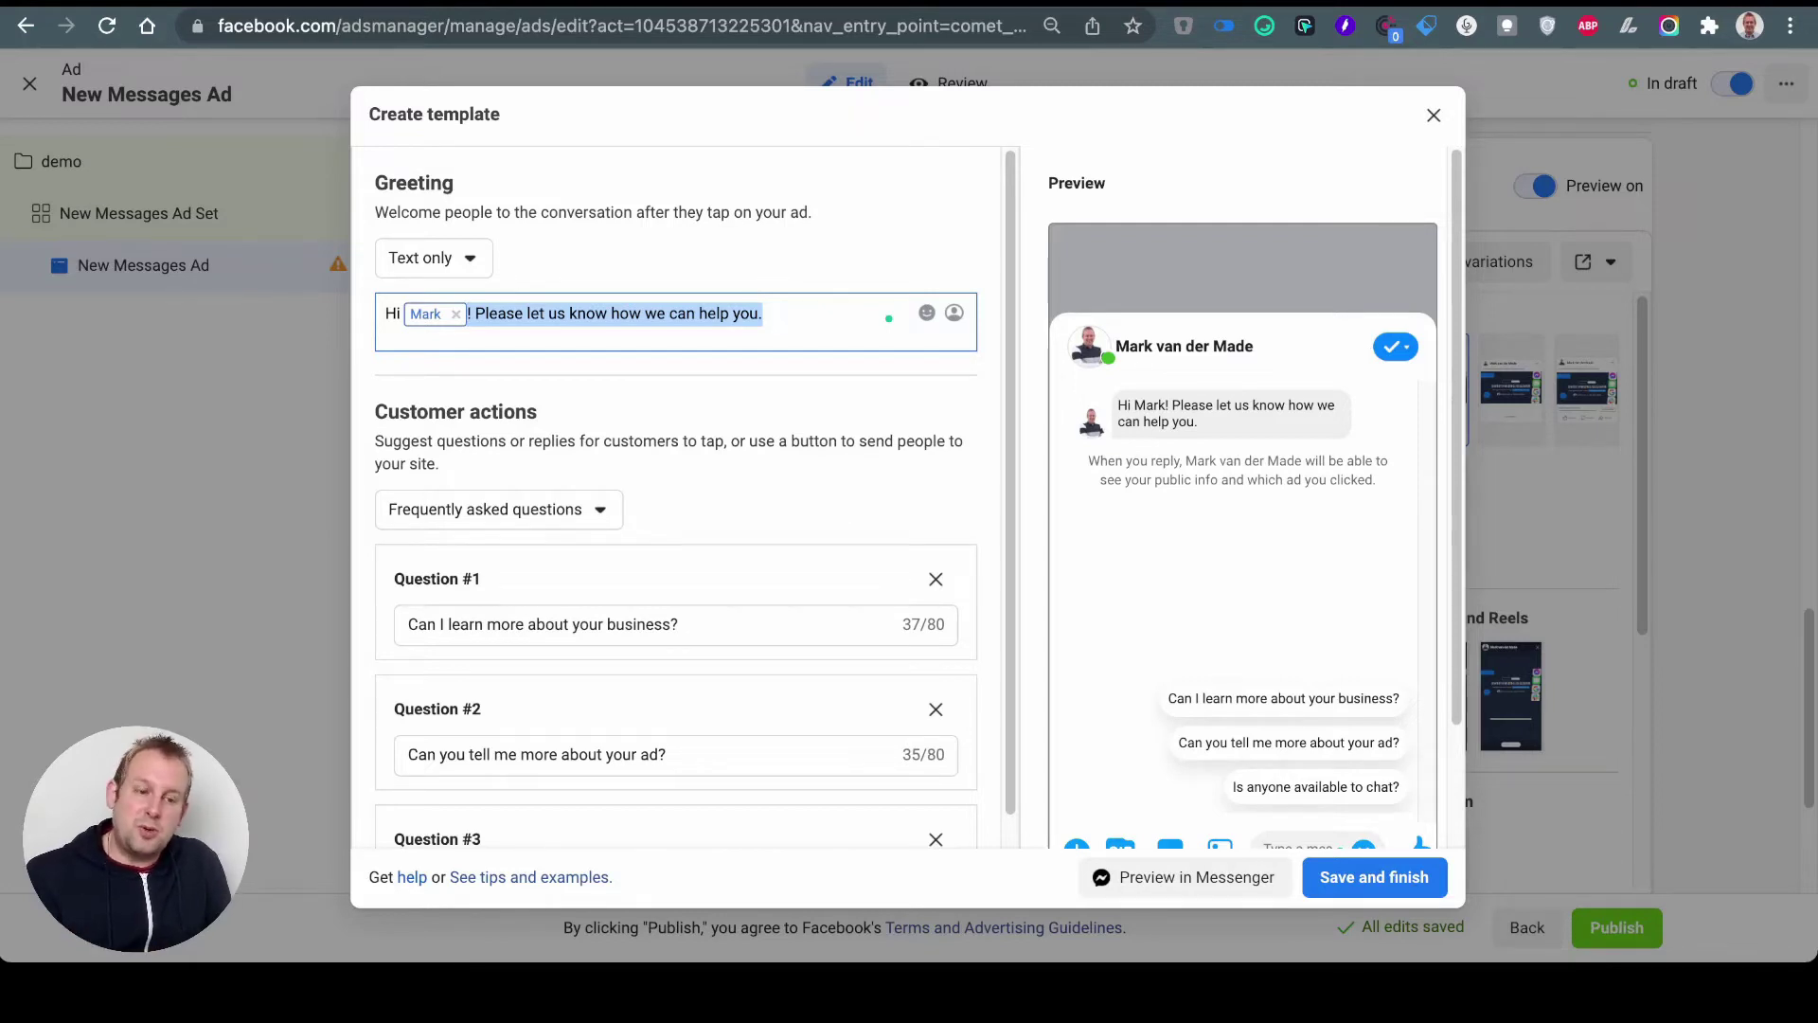
text(very excited to see you are wanting to level up your chatbot skills. Just press the button below or type "demo")
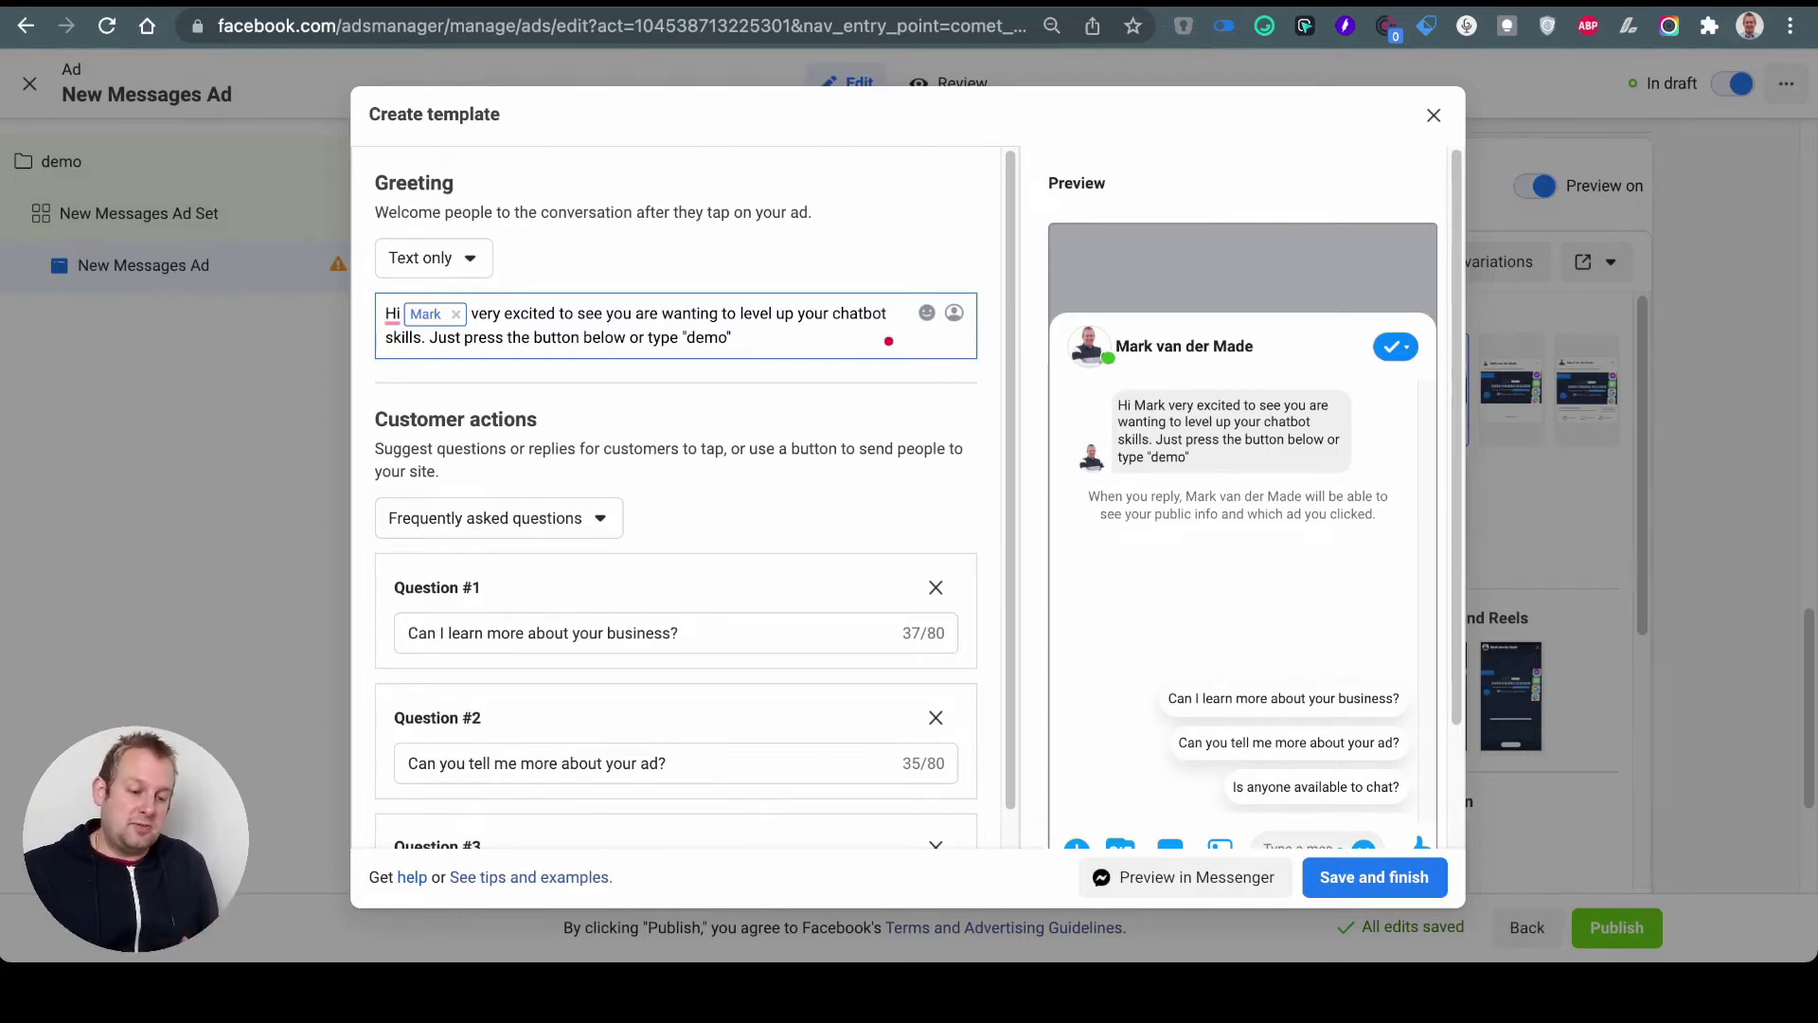
scroll(676, 492, down, 3)
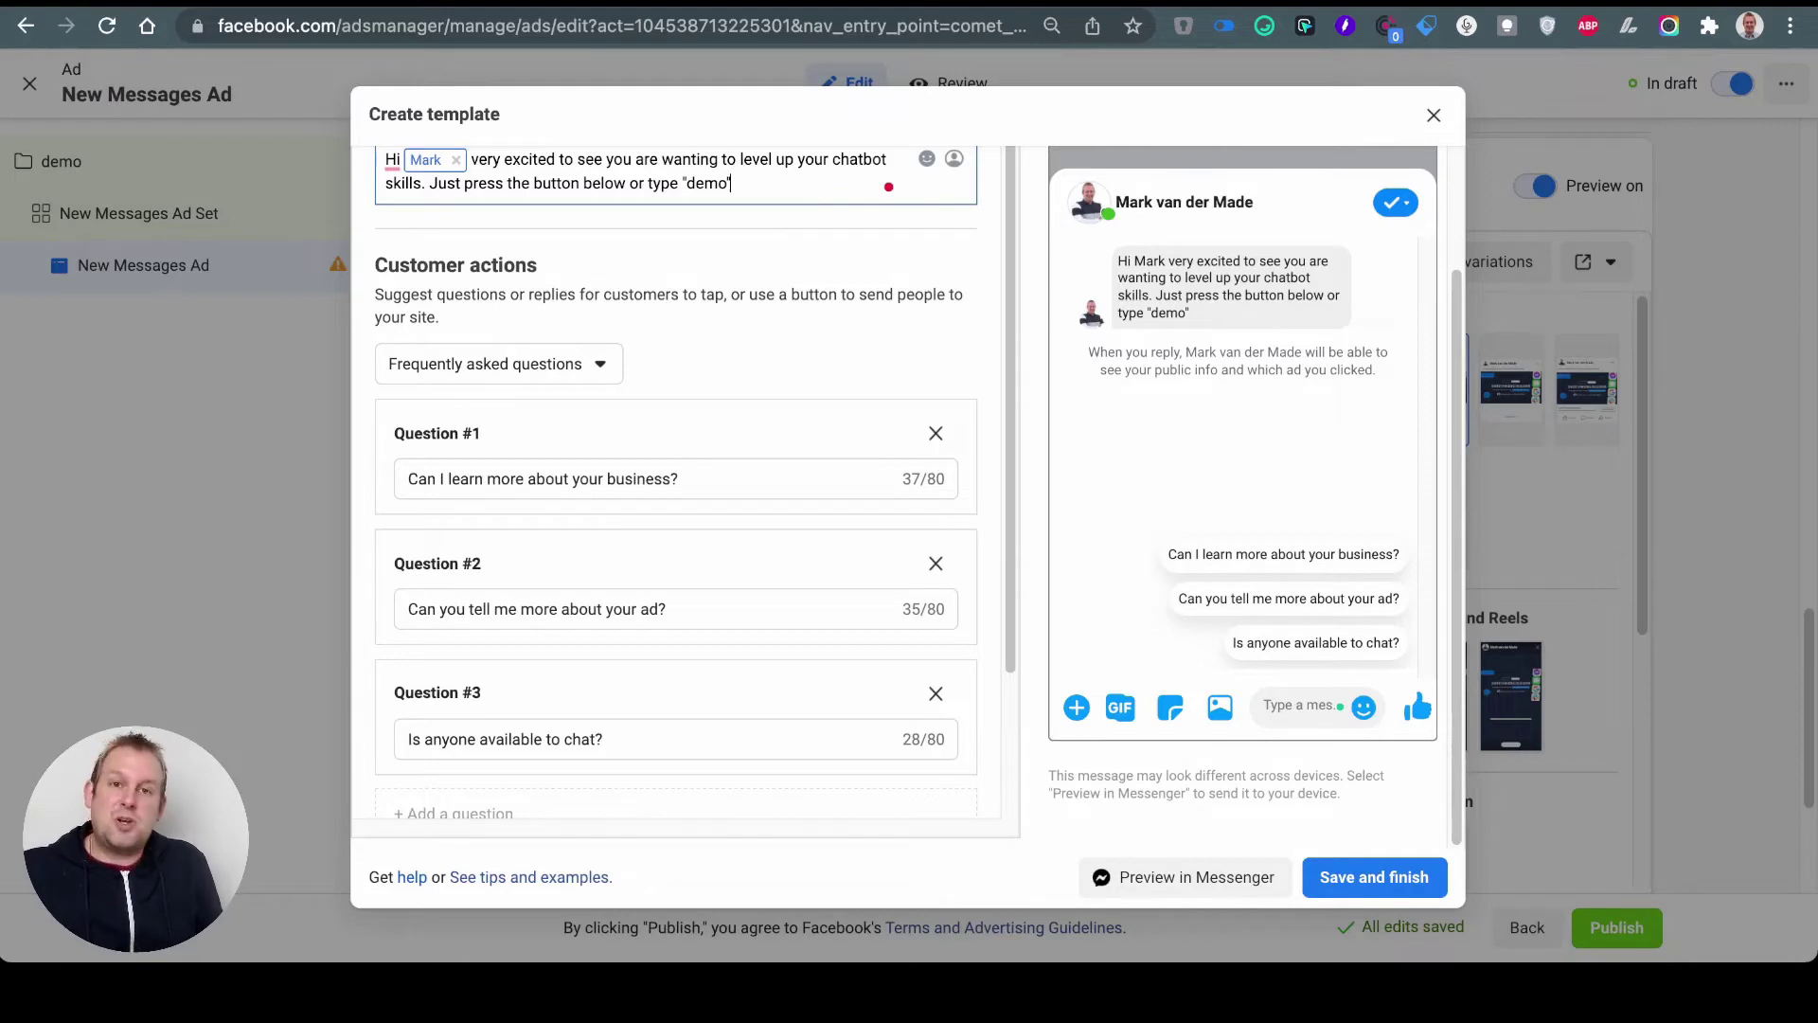
Step: Switch Customer actions to Quick replies with a single 'demo' reply, then preview in Messenger
click(498, 363)
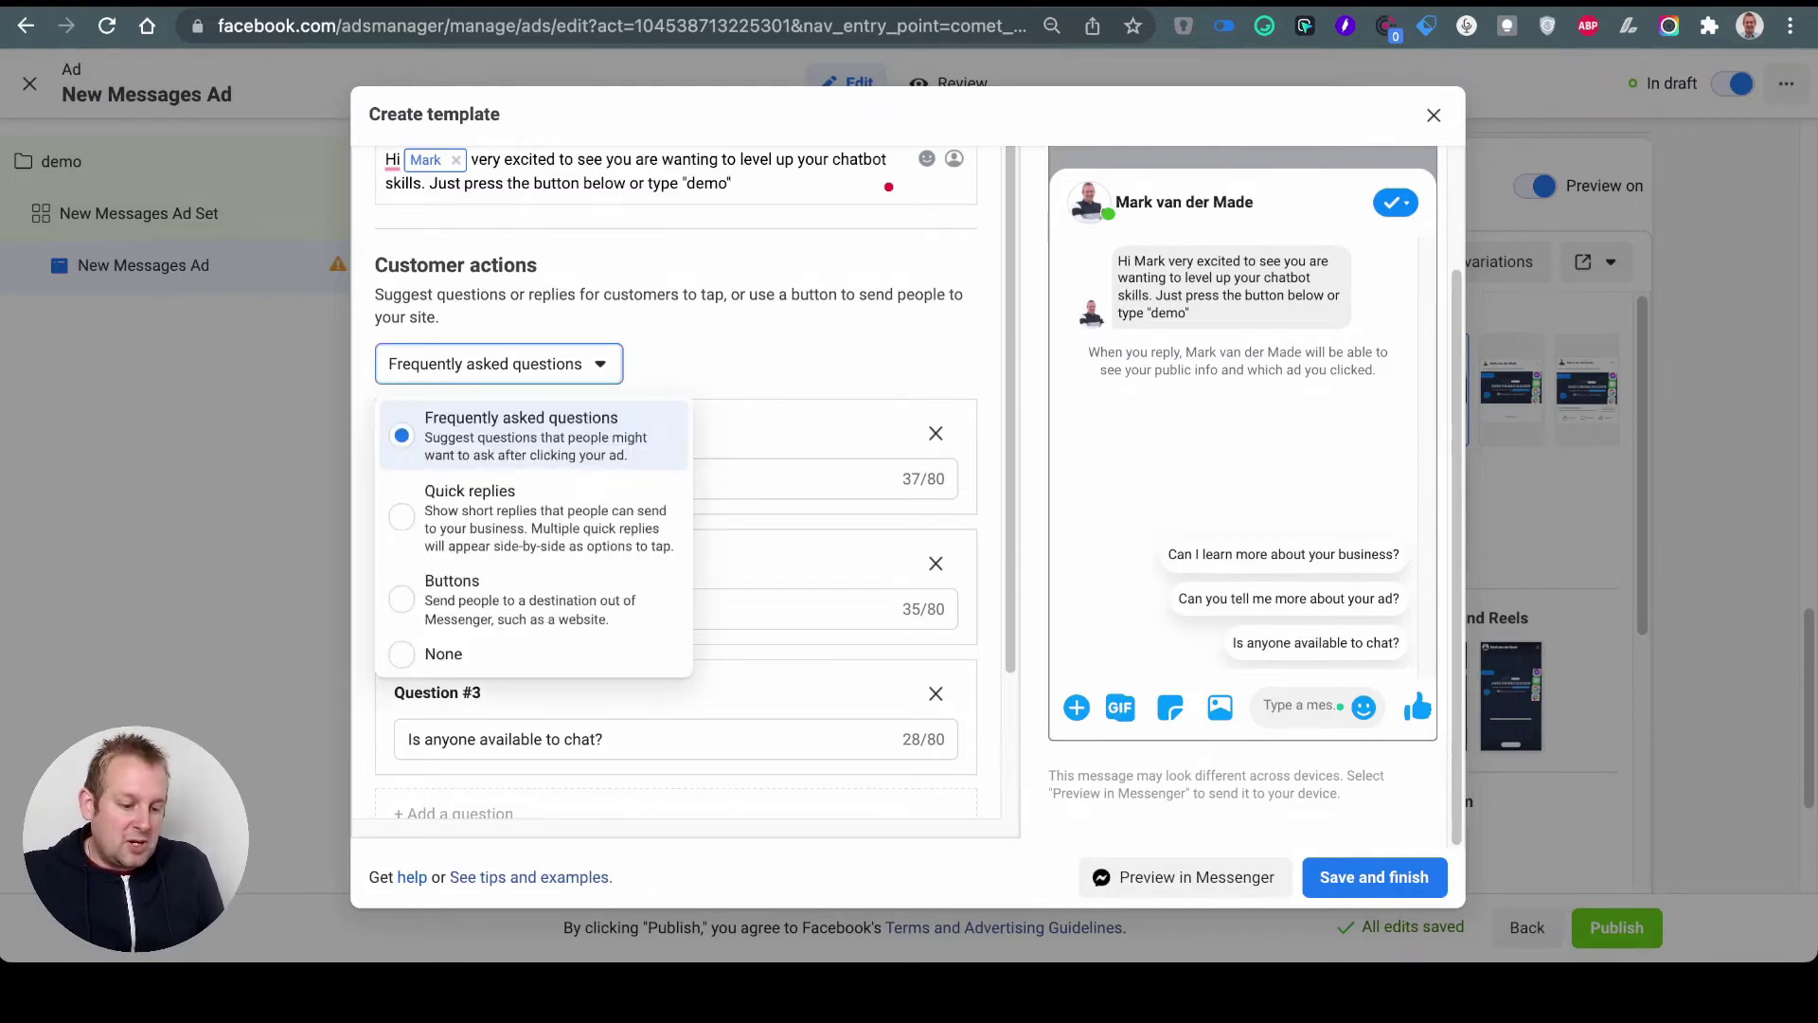
click(470, 491)
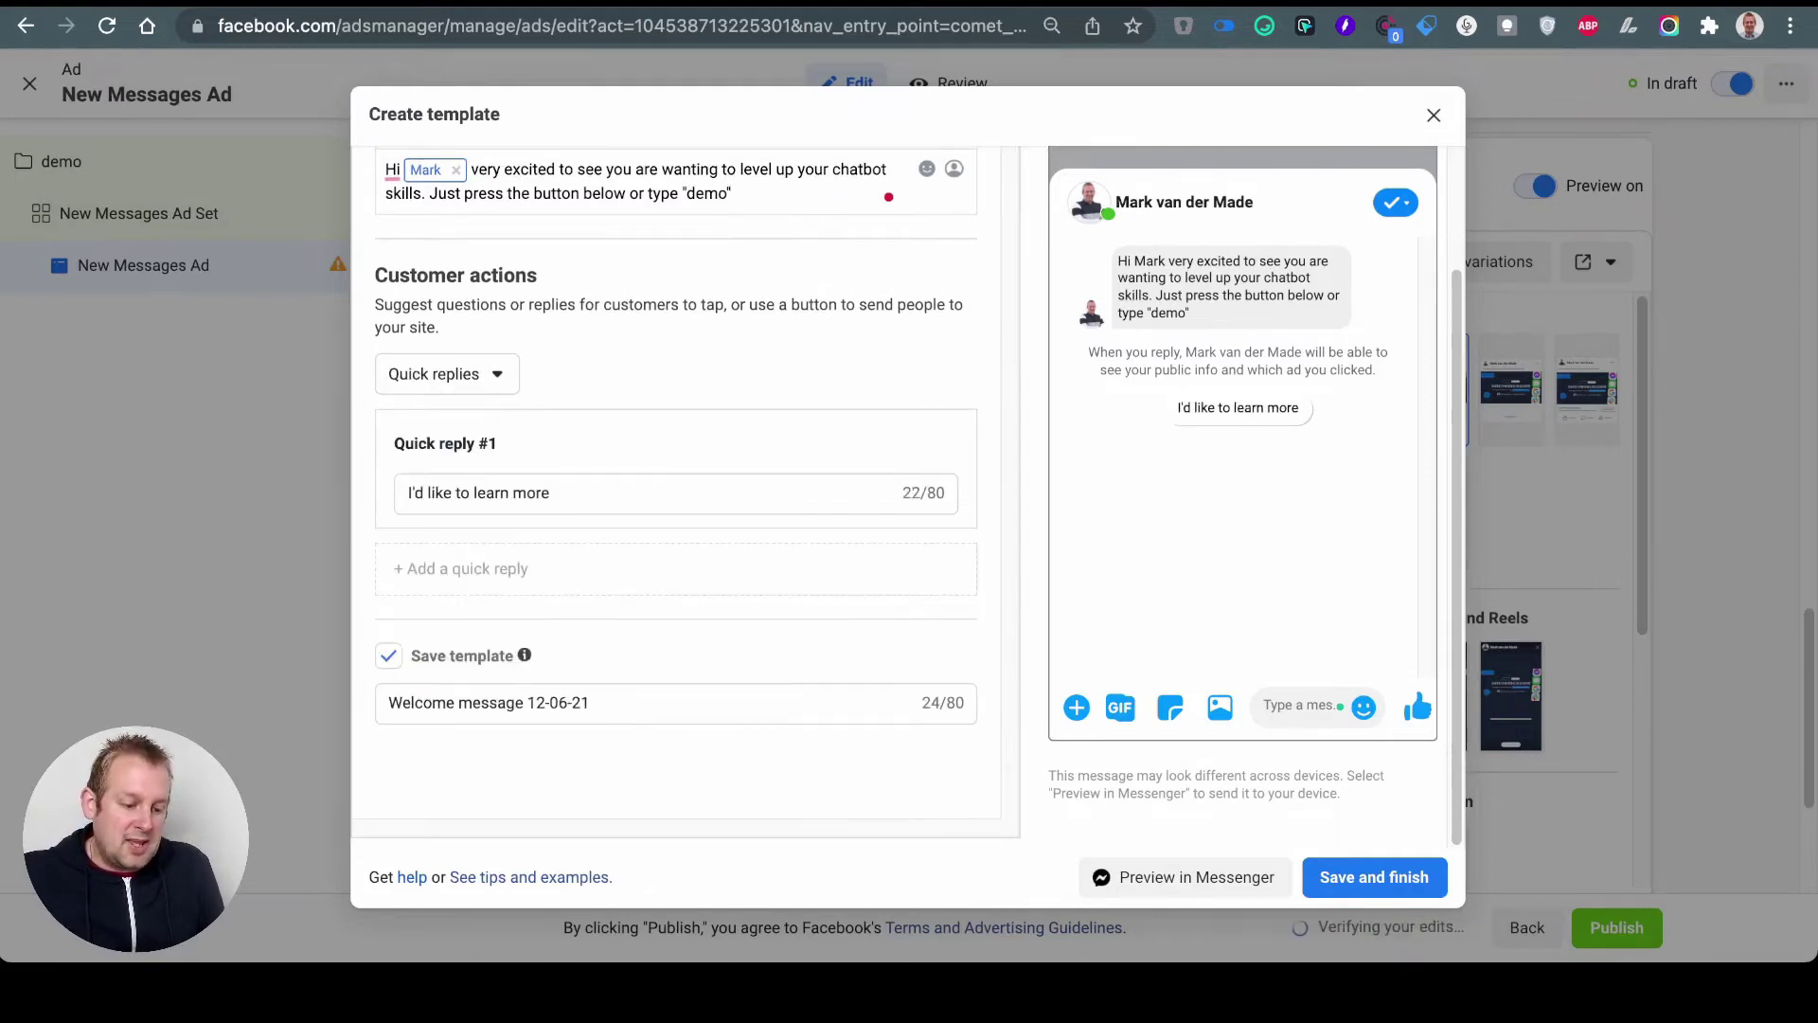
triple_click(478, 492)
text(demo)
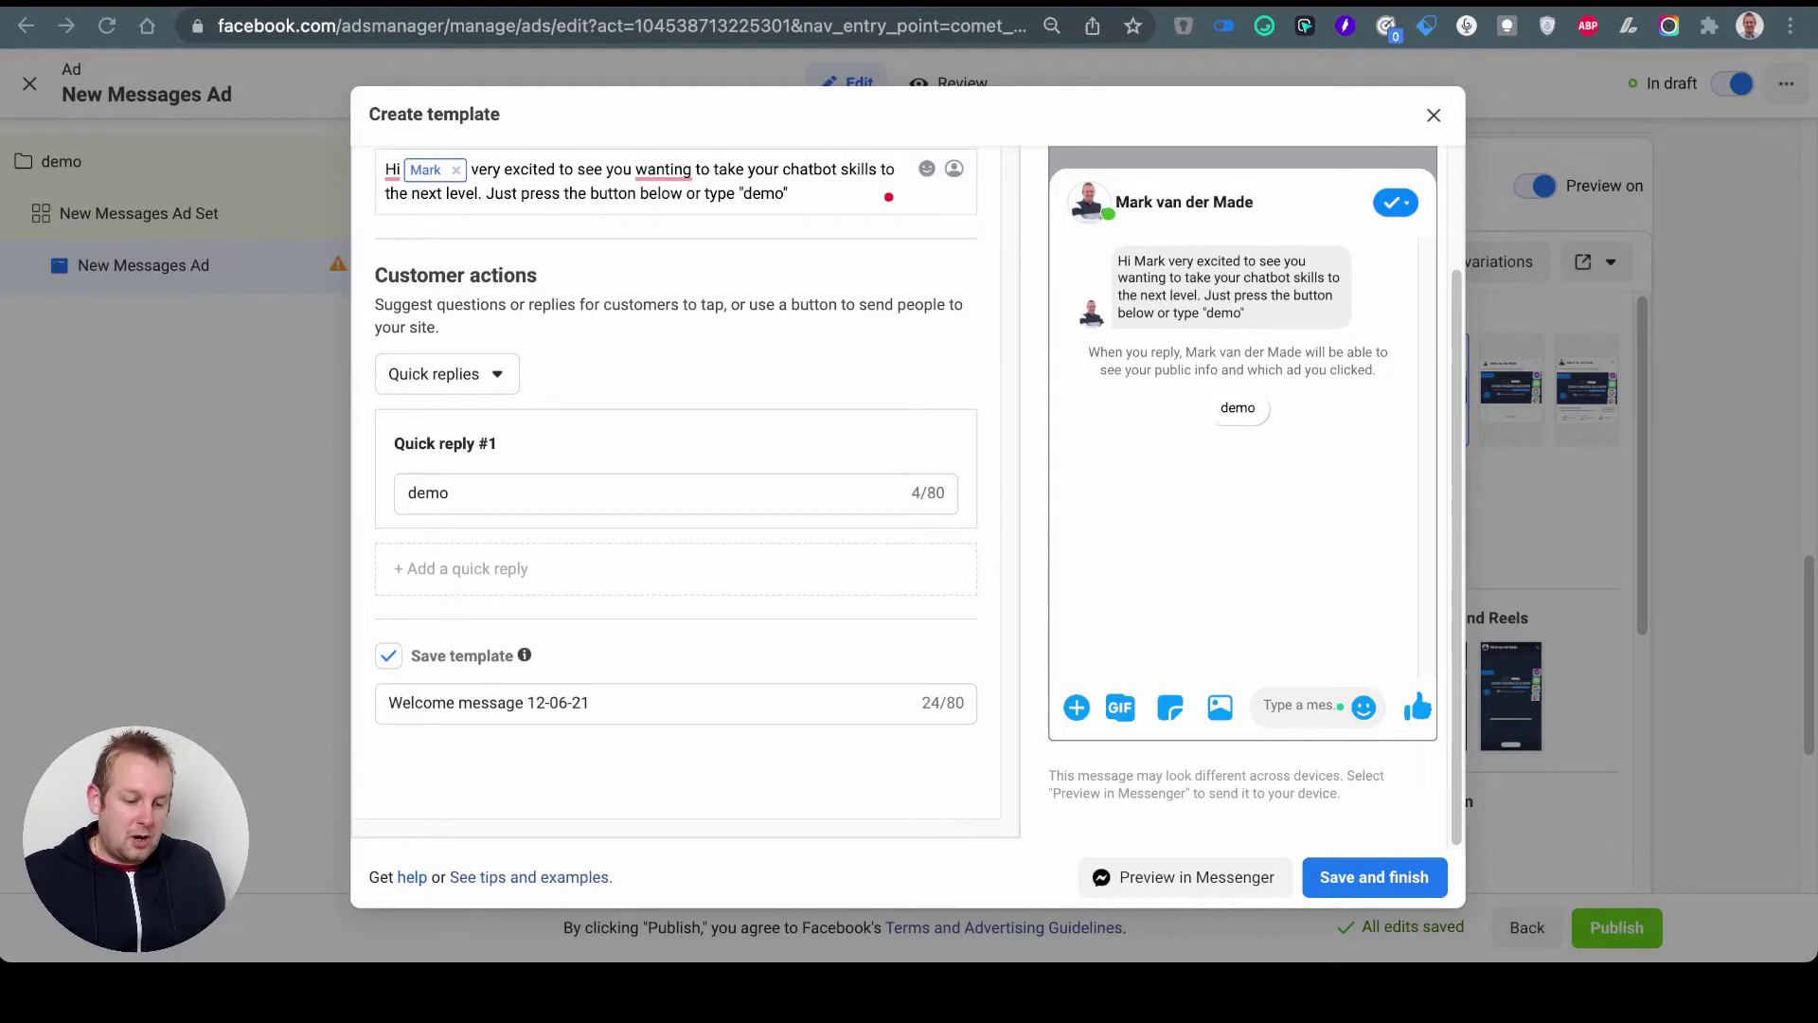
click(449, 492)
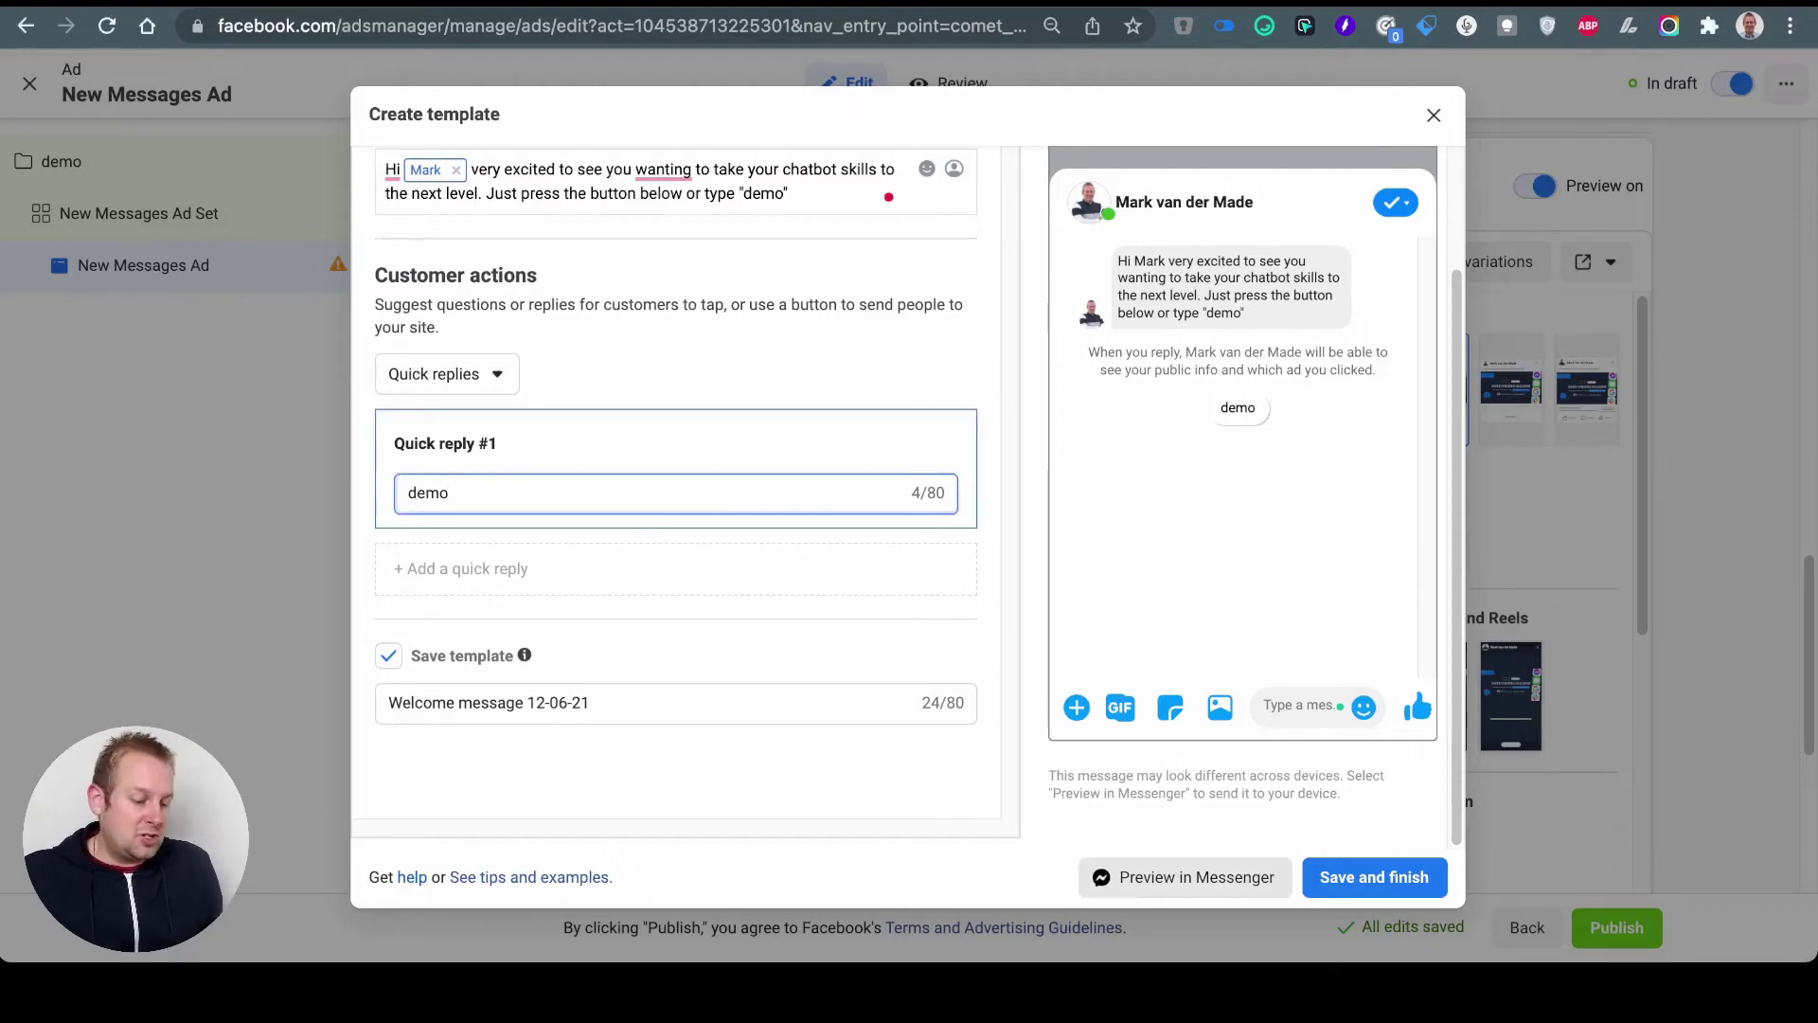
click(1183, 876)
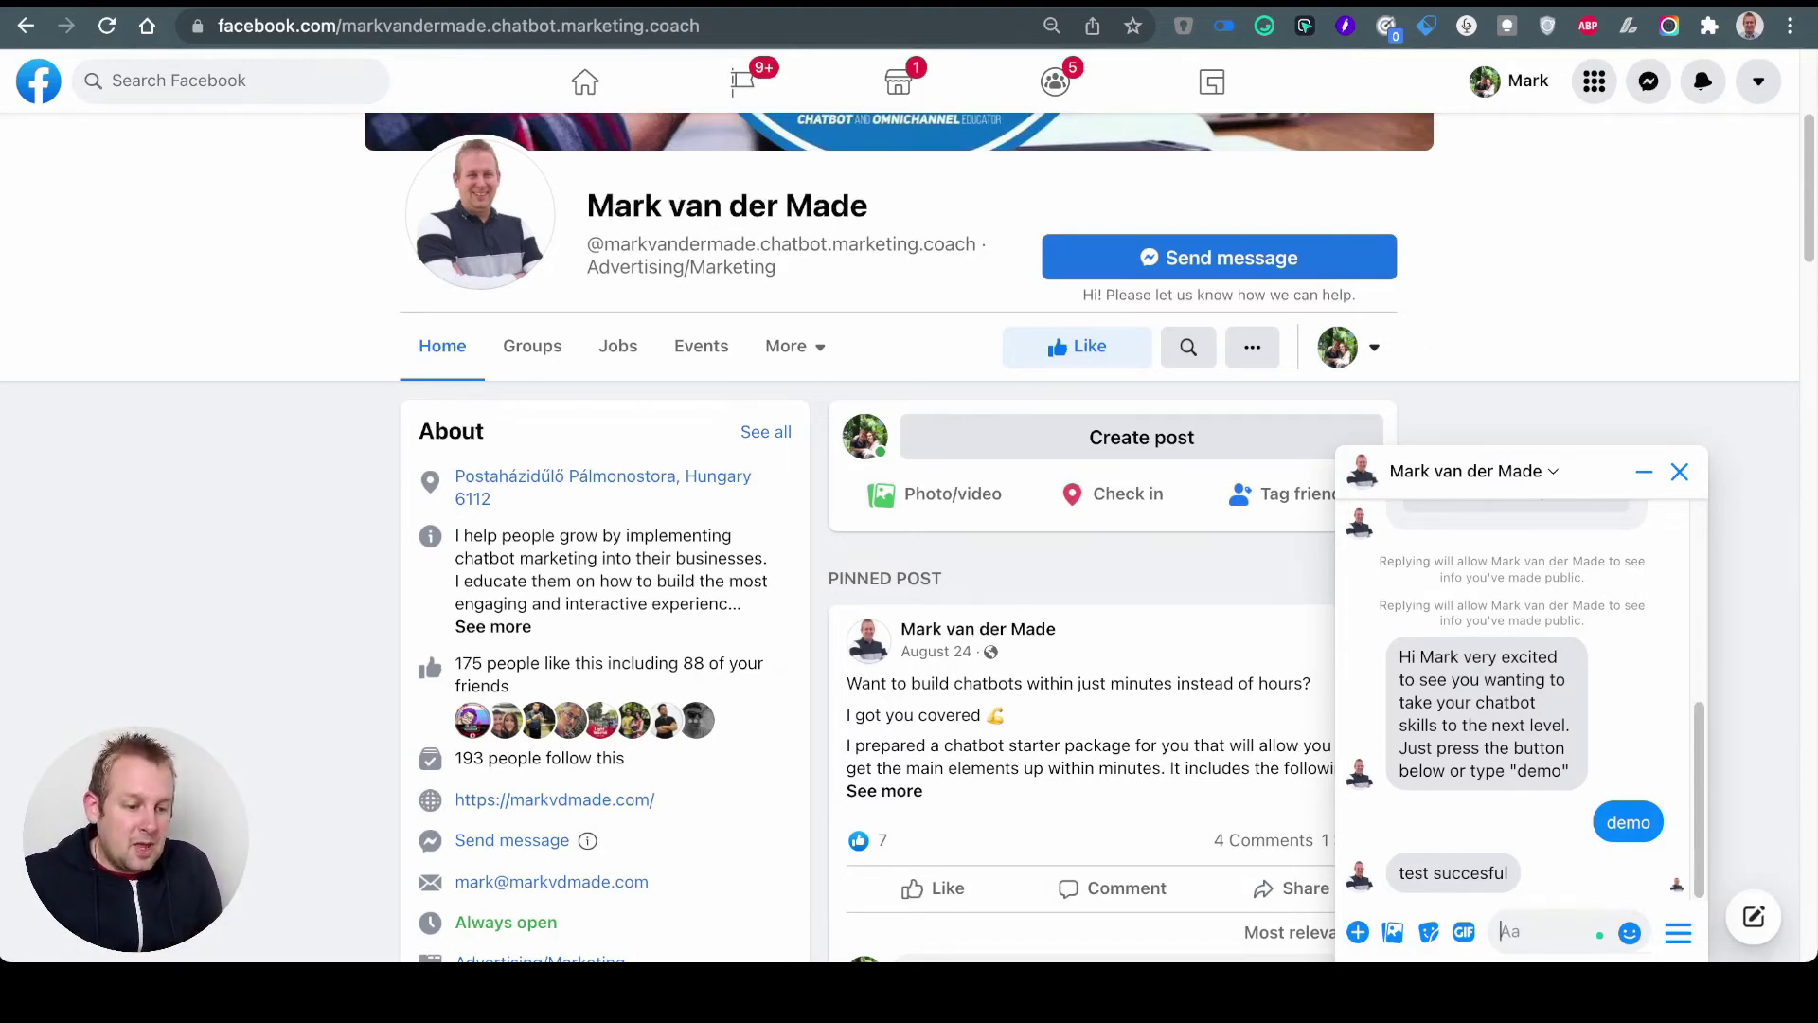
Step: Switch from the Messenger test chat to the Scalify browser tab
key(ctrl+Tab)
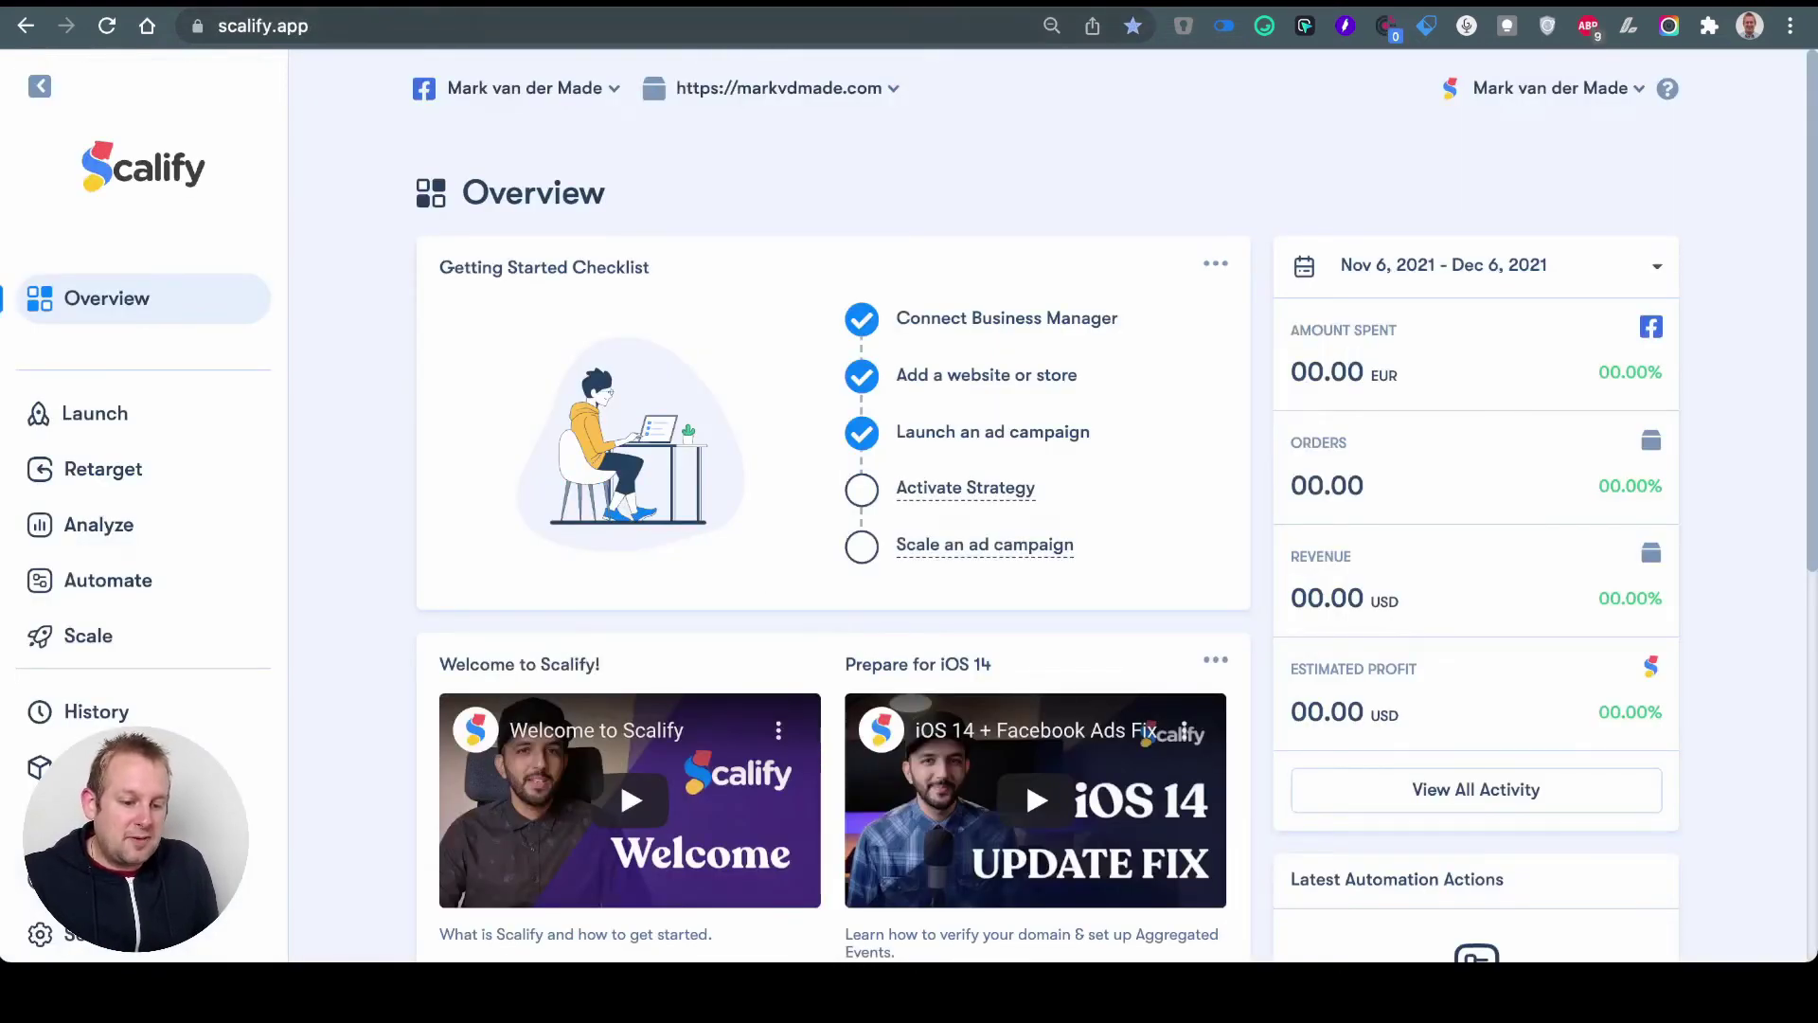
Step: Go to Launch and start Launch Ads on the Targeting card
click(95, 412)
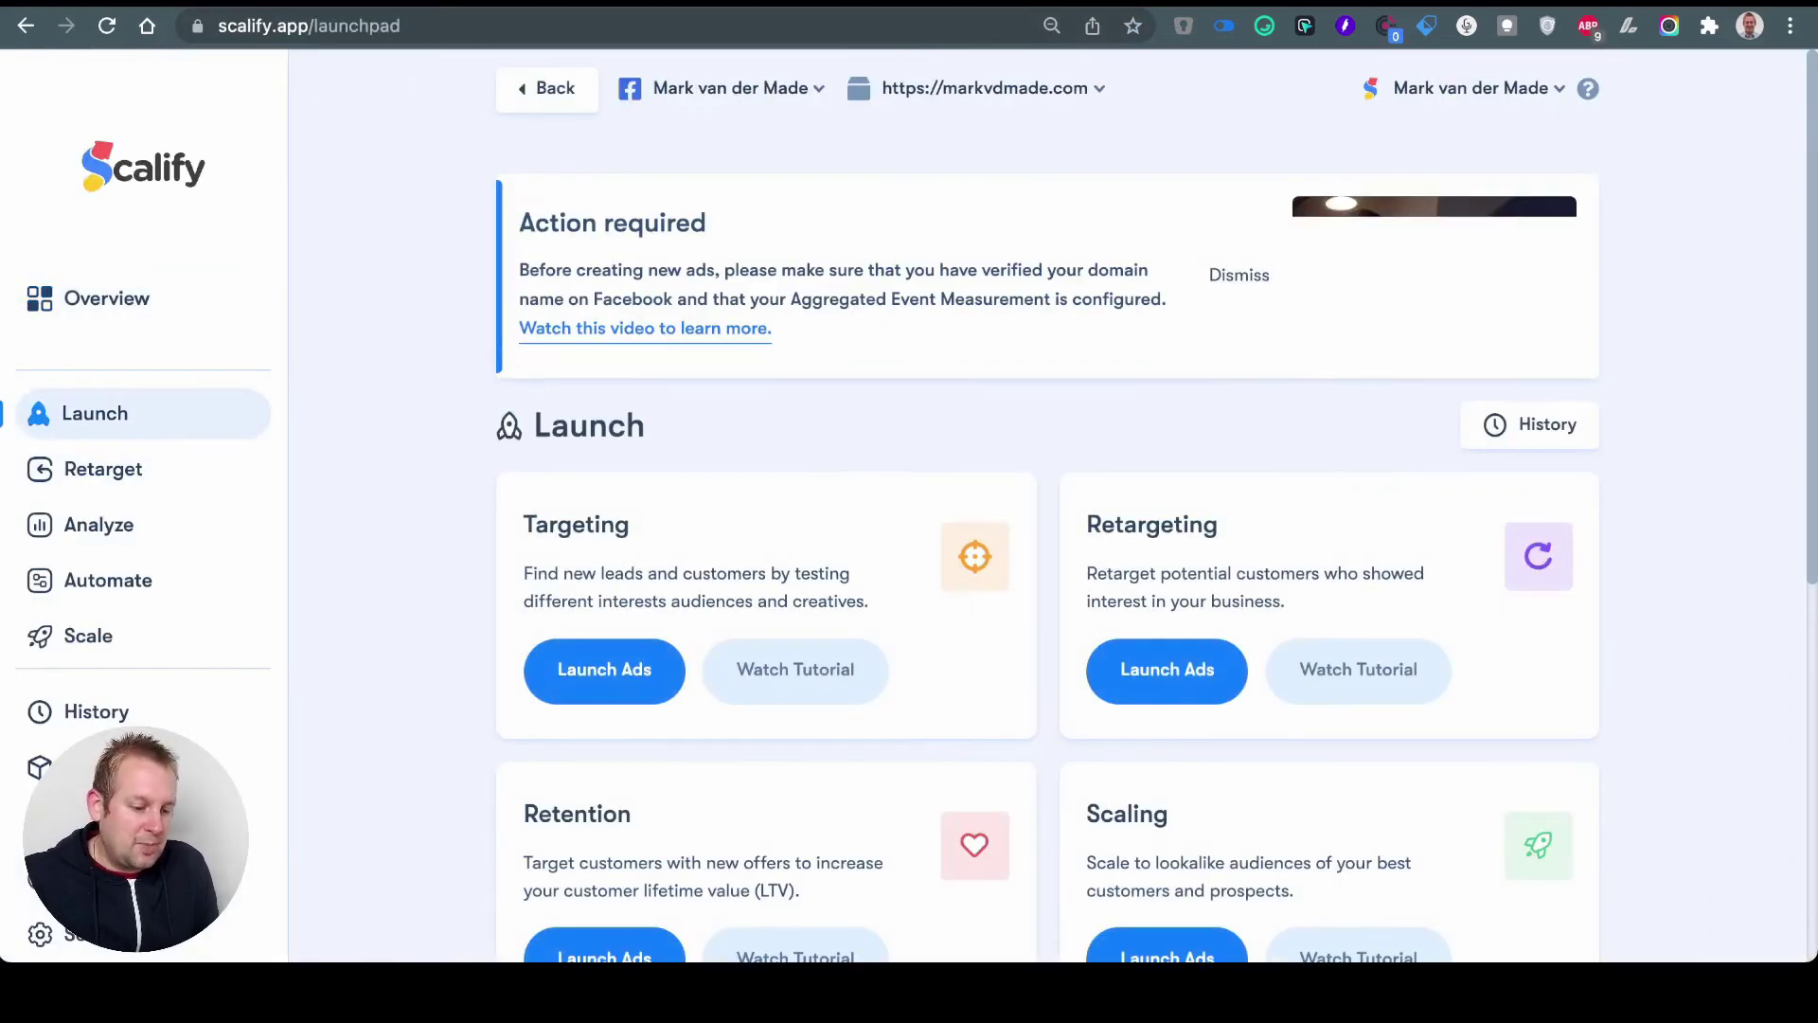
scroll(1047, 505, down, 2)
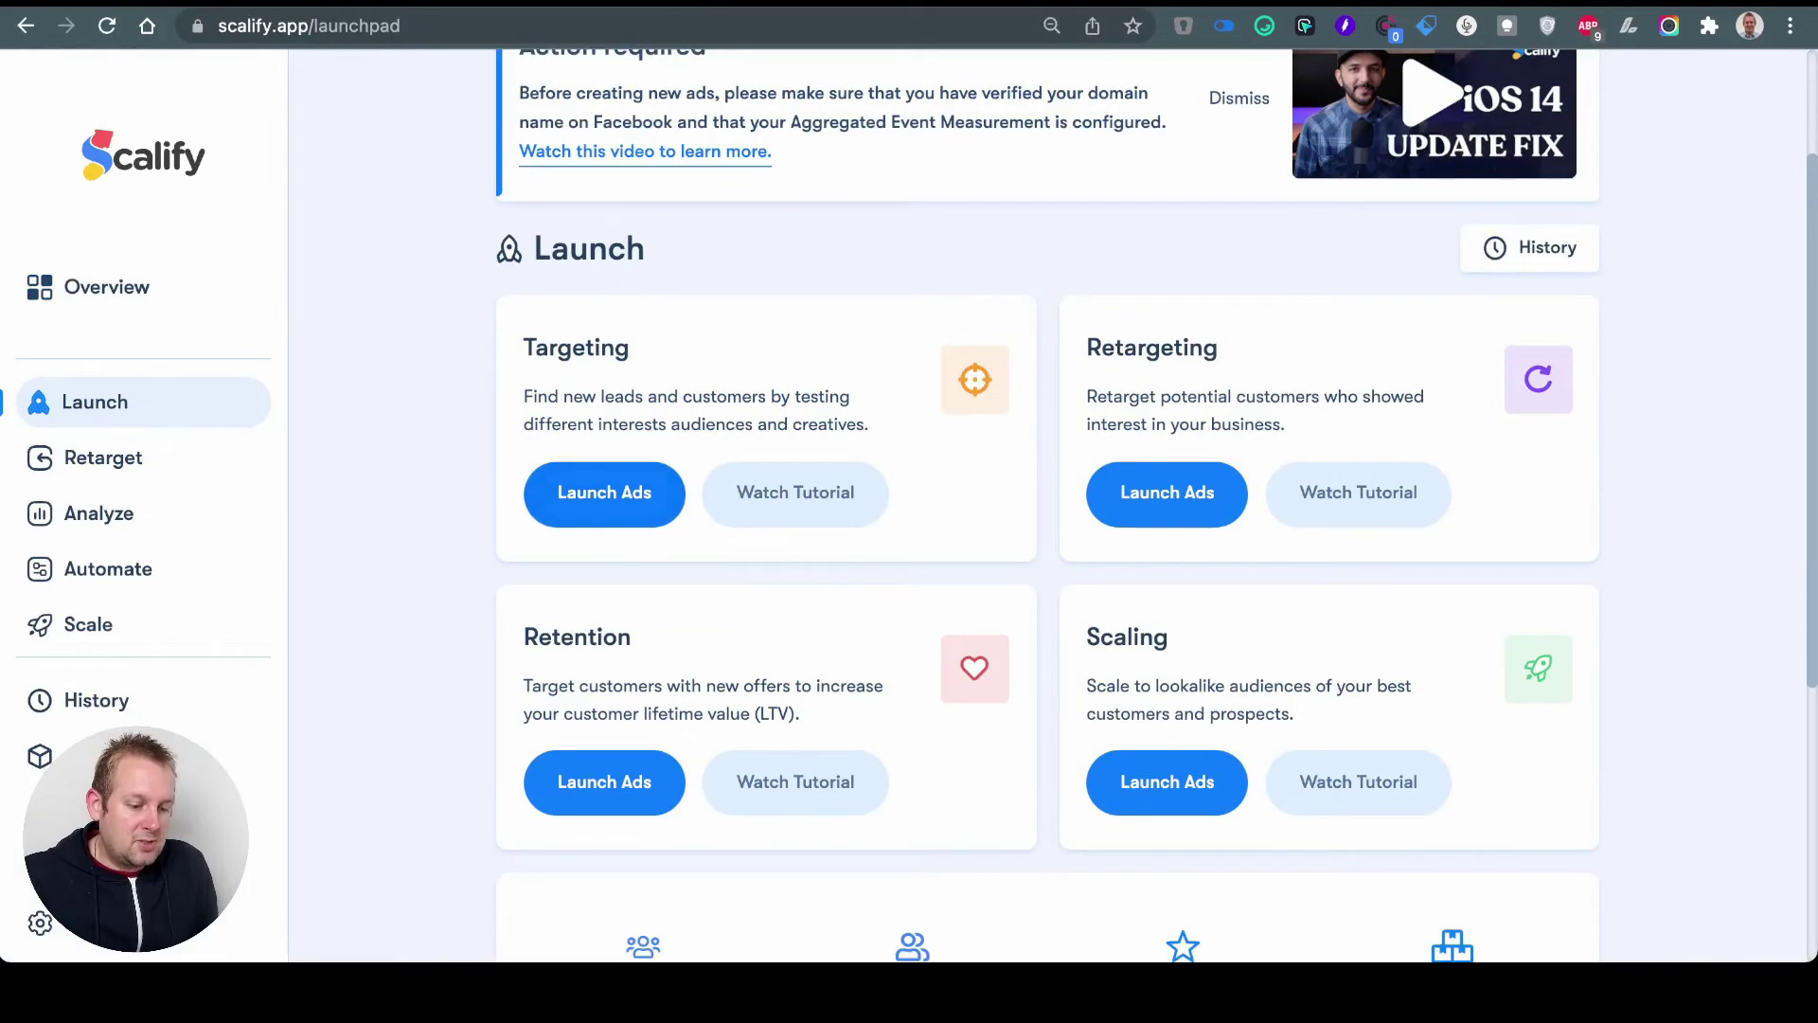
click(604, 493)
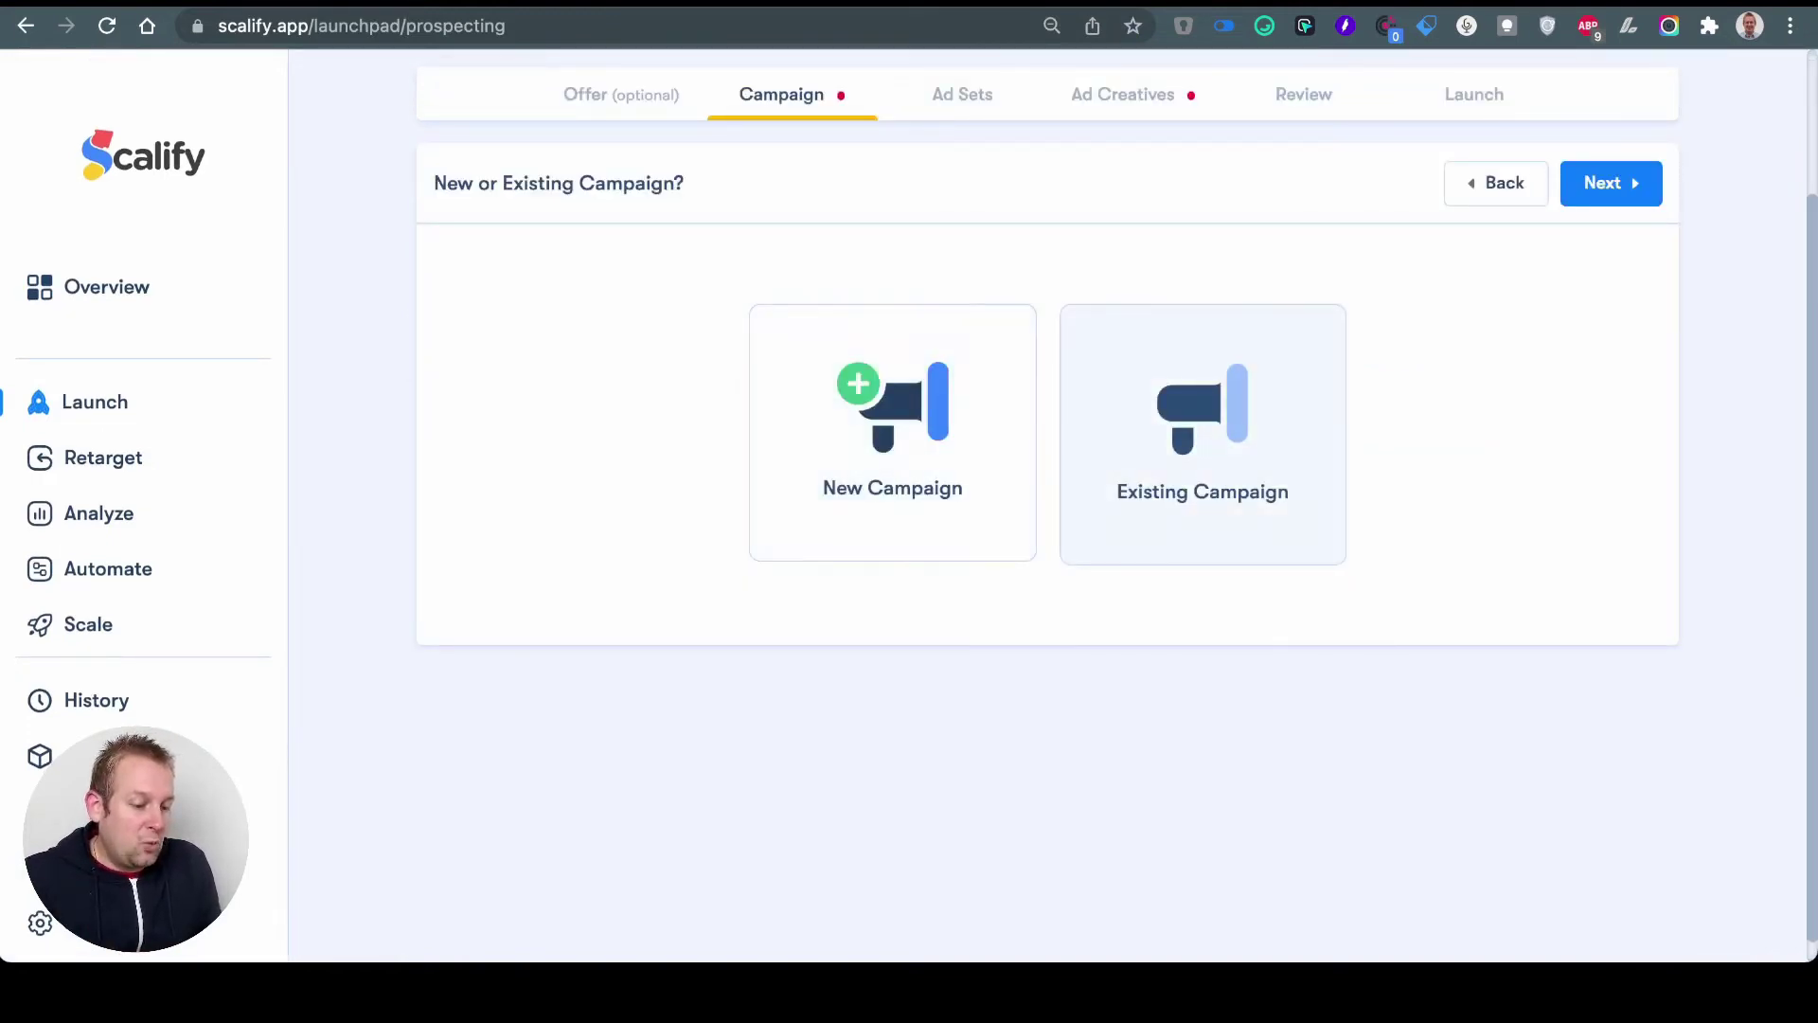
Step: Choose Messages as the campaign objective, giving Click To Message via Messenger at 50 EUR daily budget
scroll(1042, 511, down, 8)
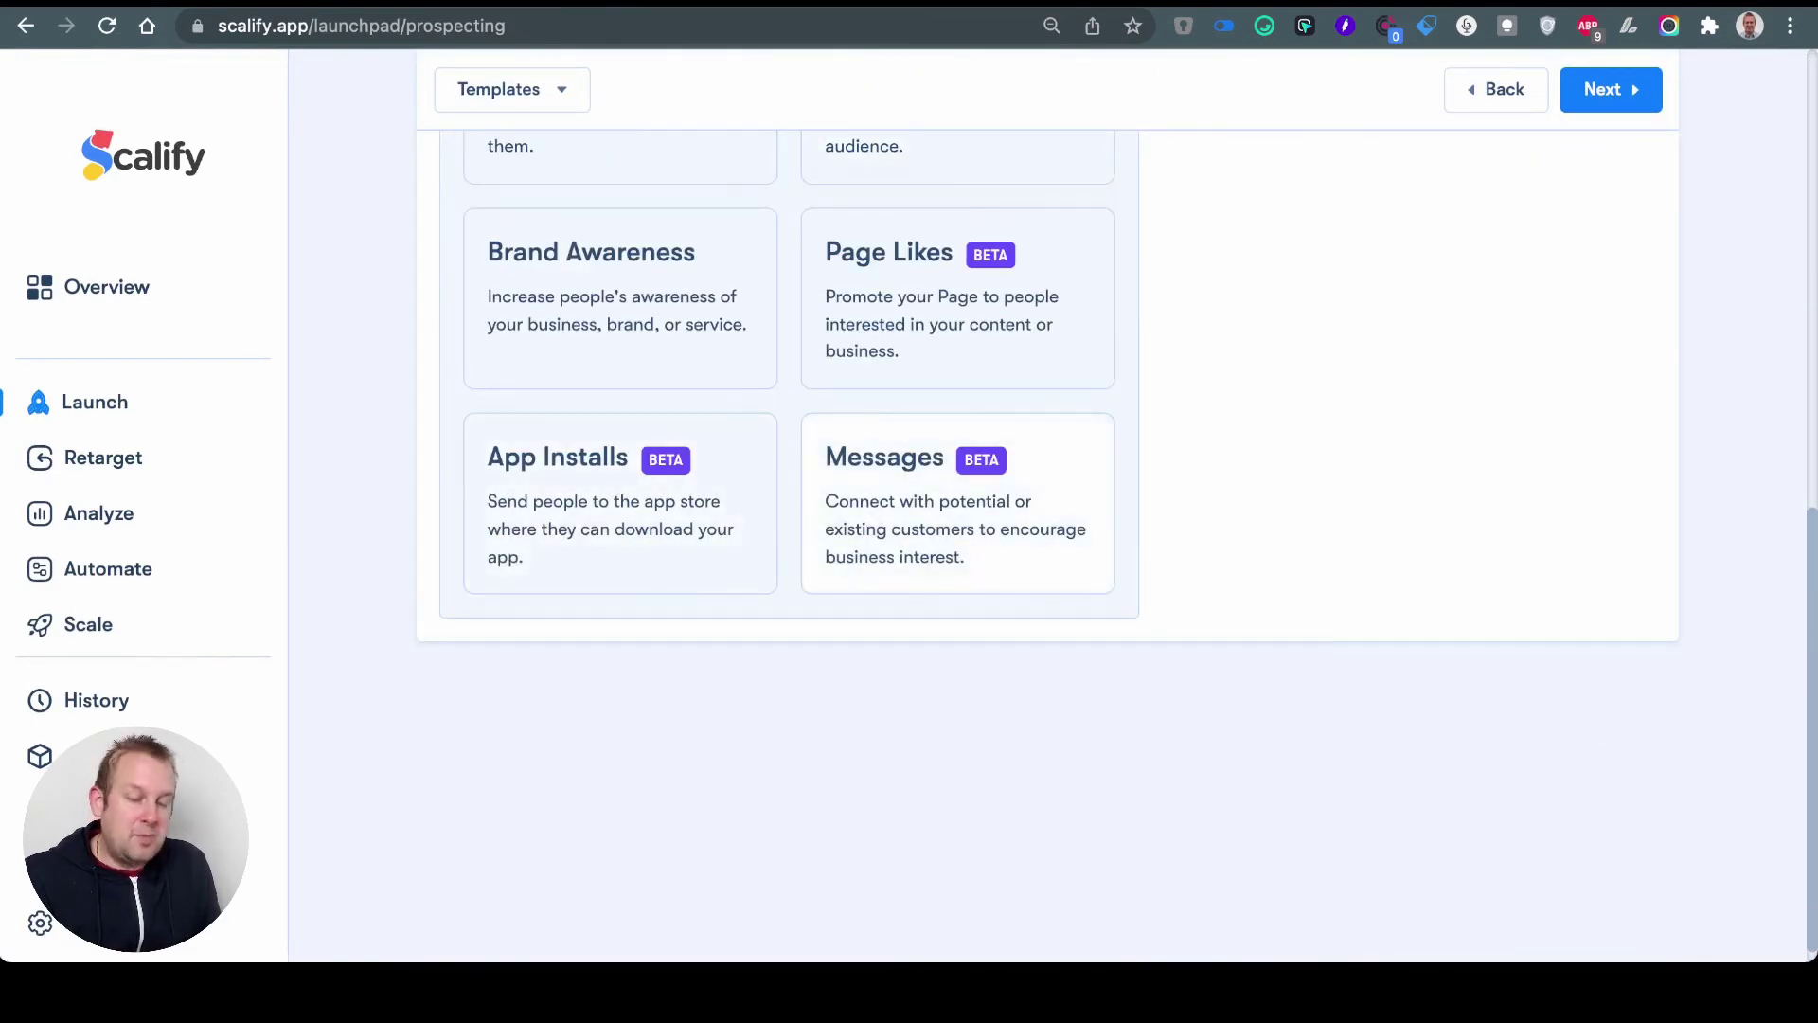
click(957, 503)
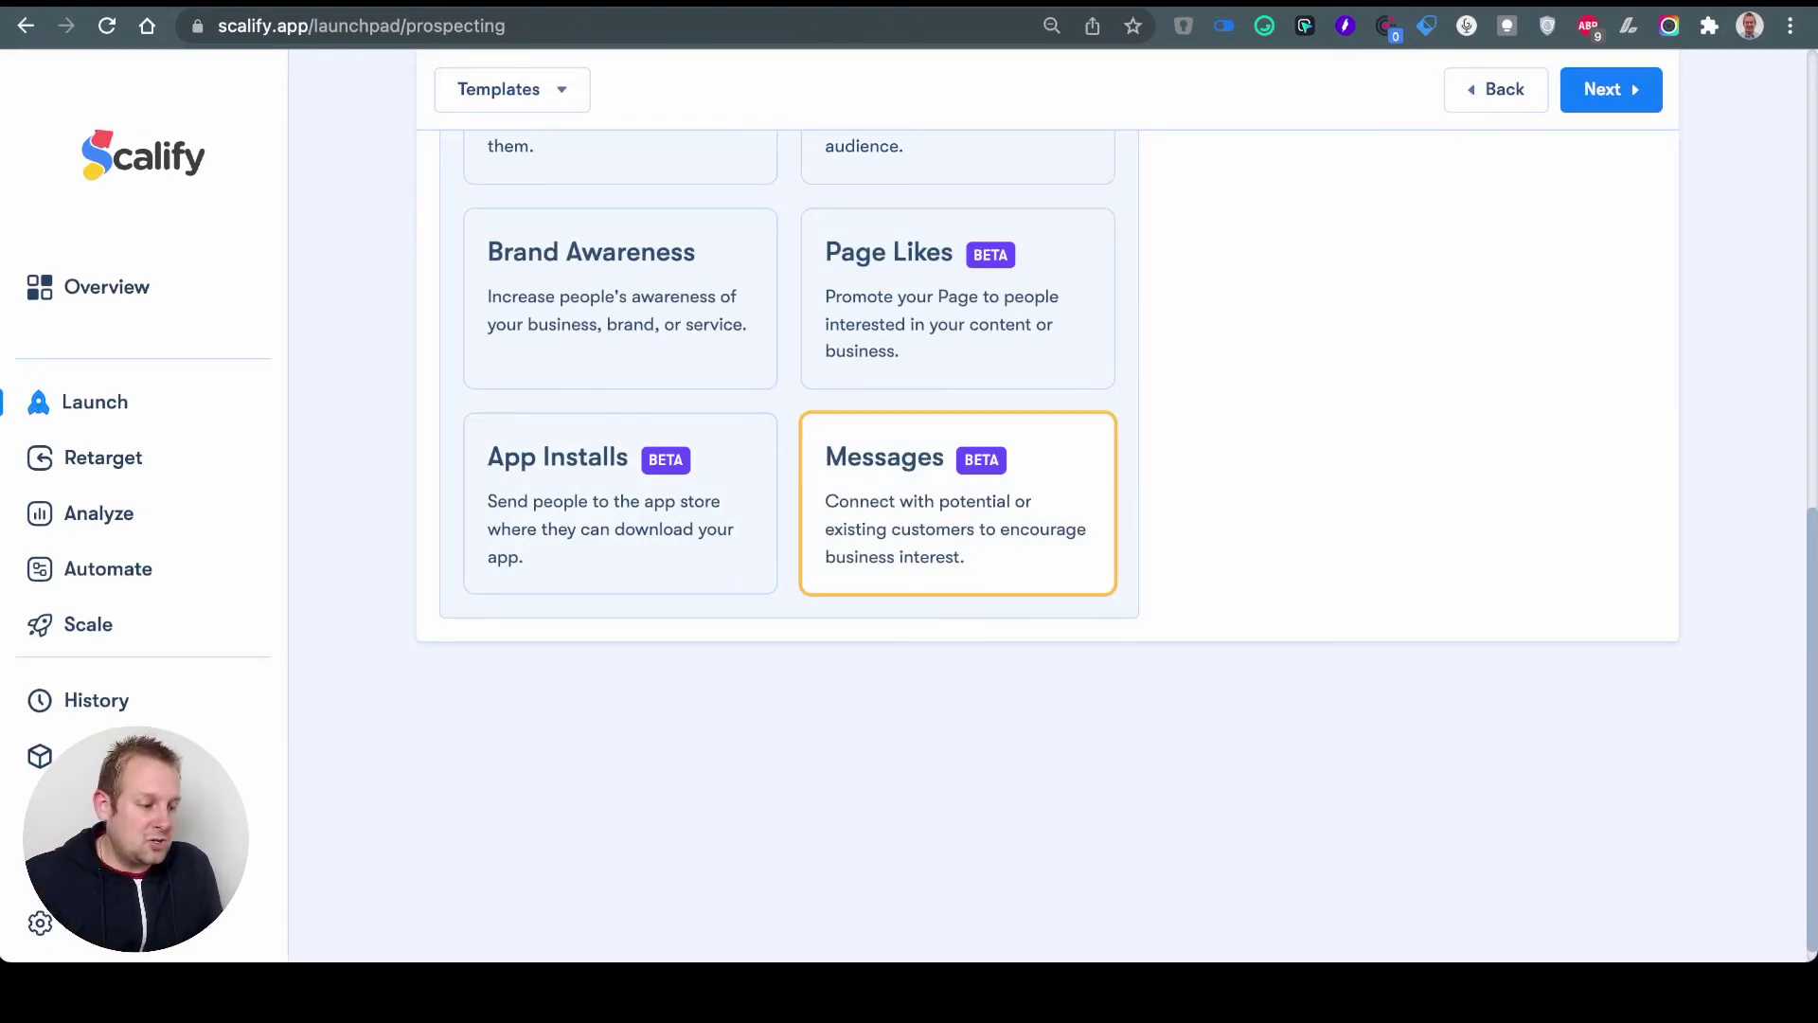
scroll(1041, 511, up, 3)
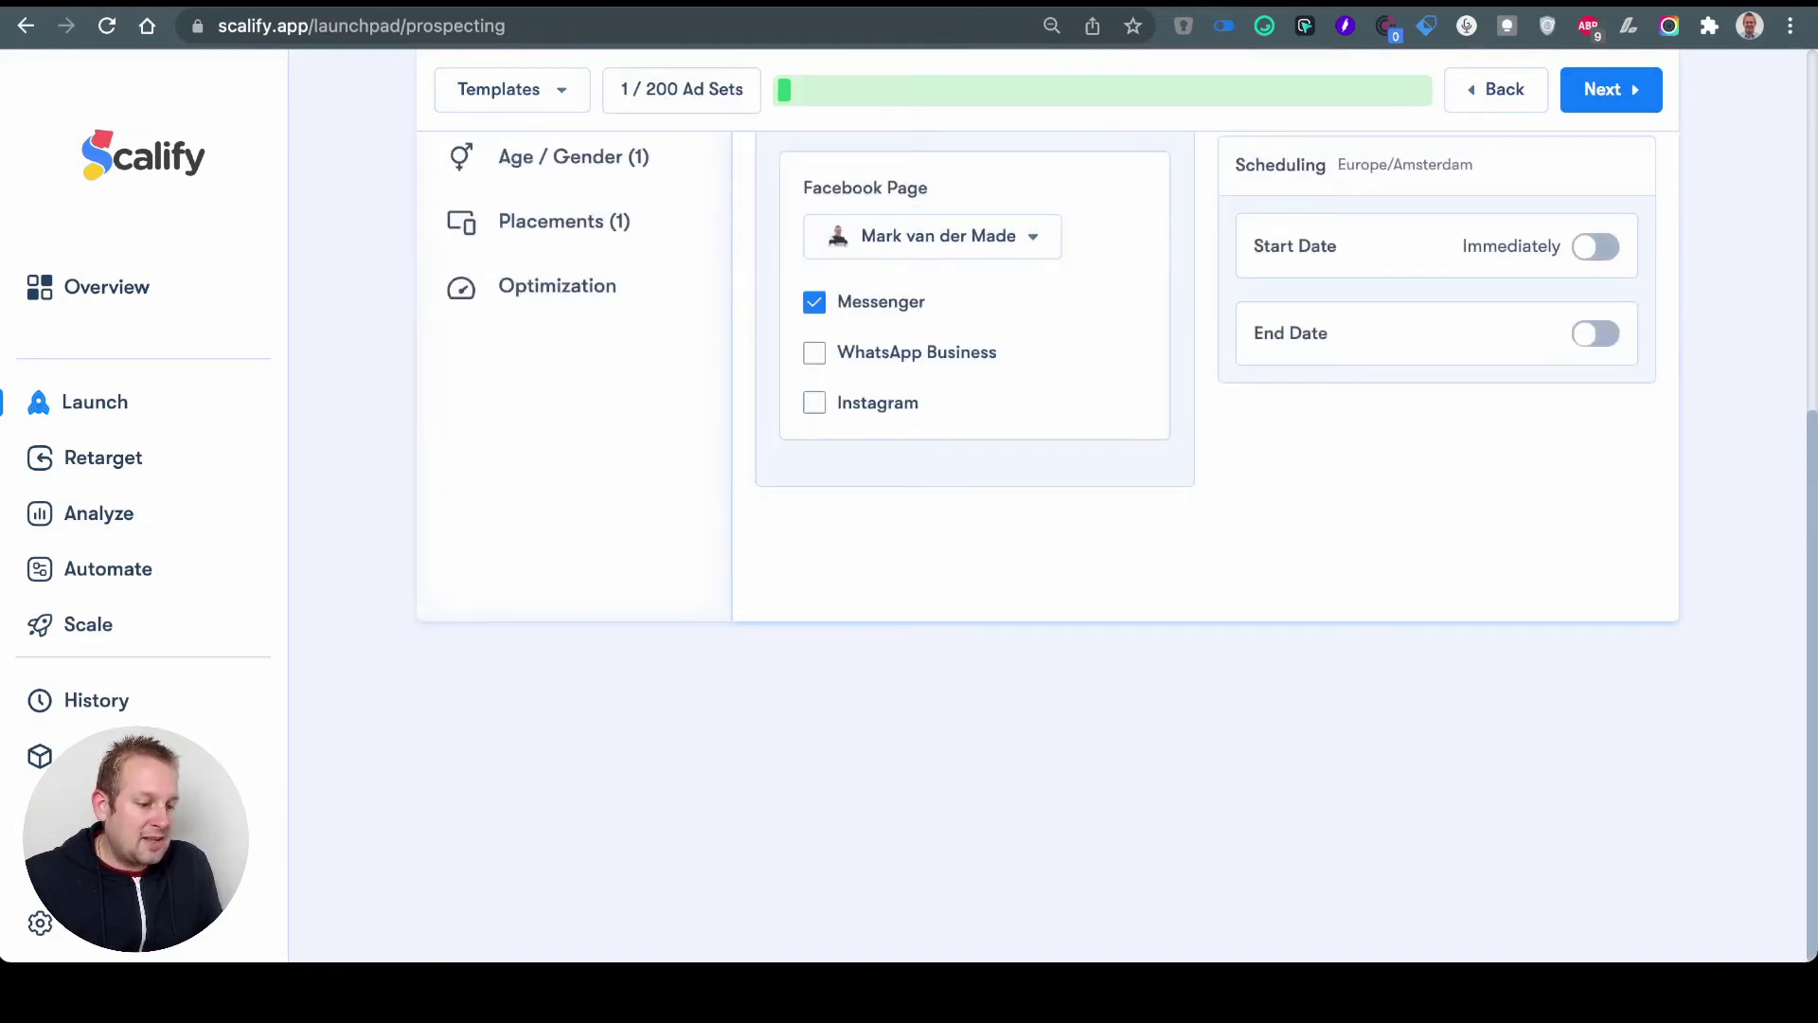
scroll(1041, 512, up, 4)
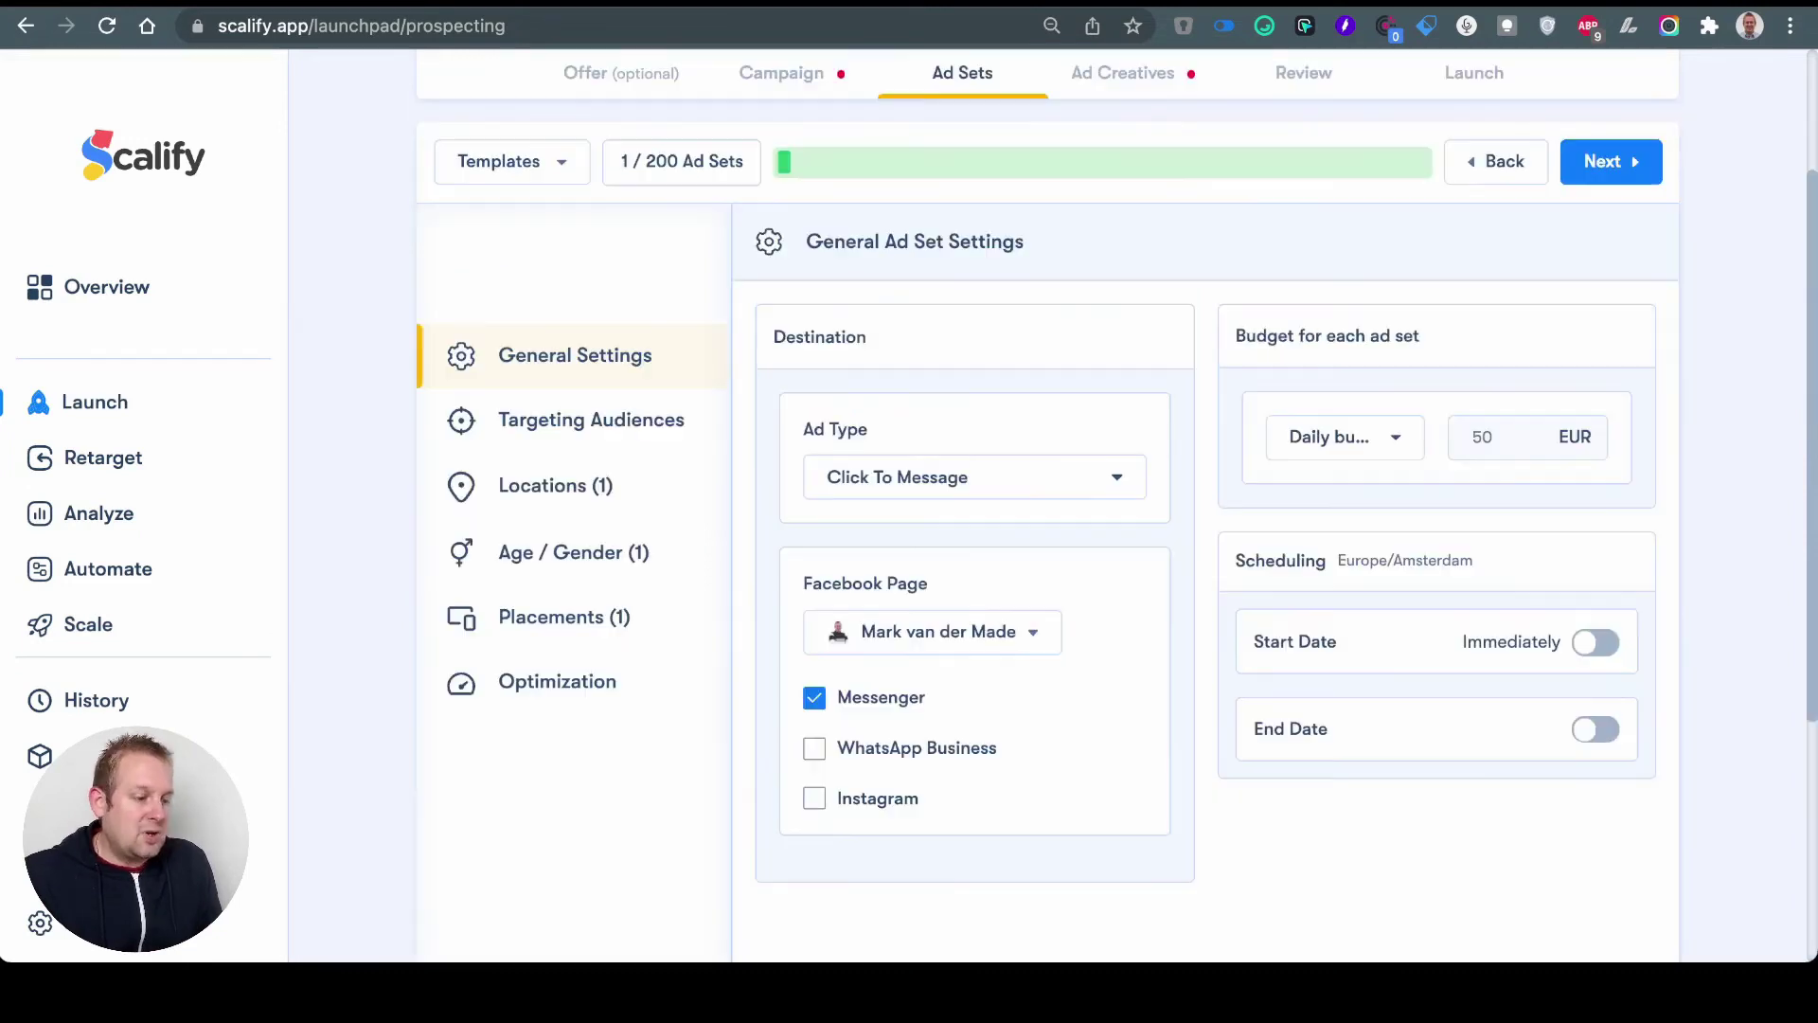
Step: Review Targeting Audiences and Optimization, then continue to the empty Ad Creatives step (0 of 20)
click(591, 420)
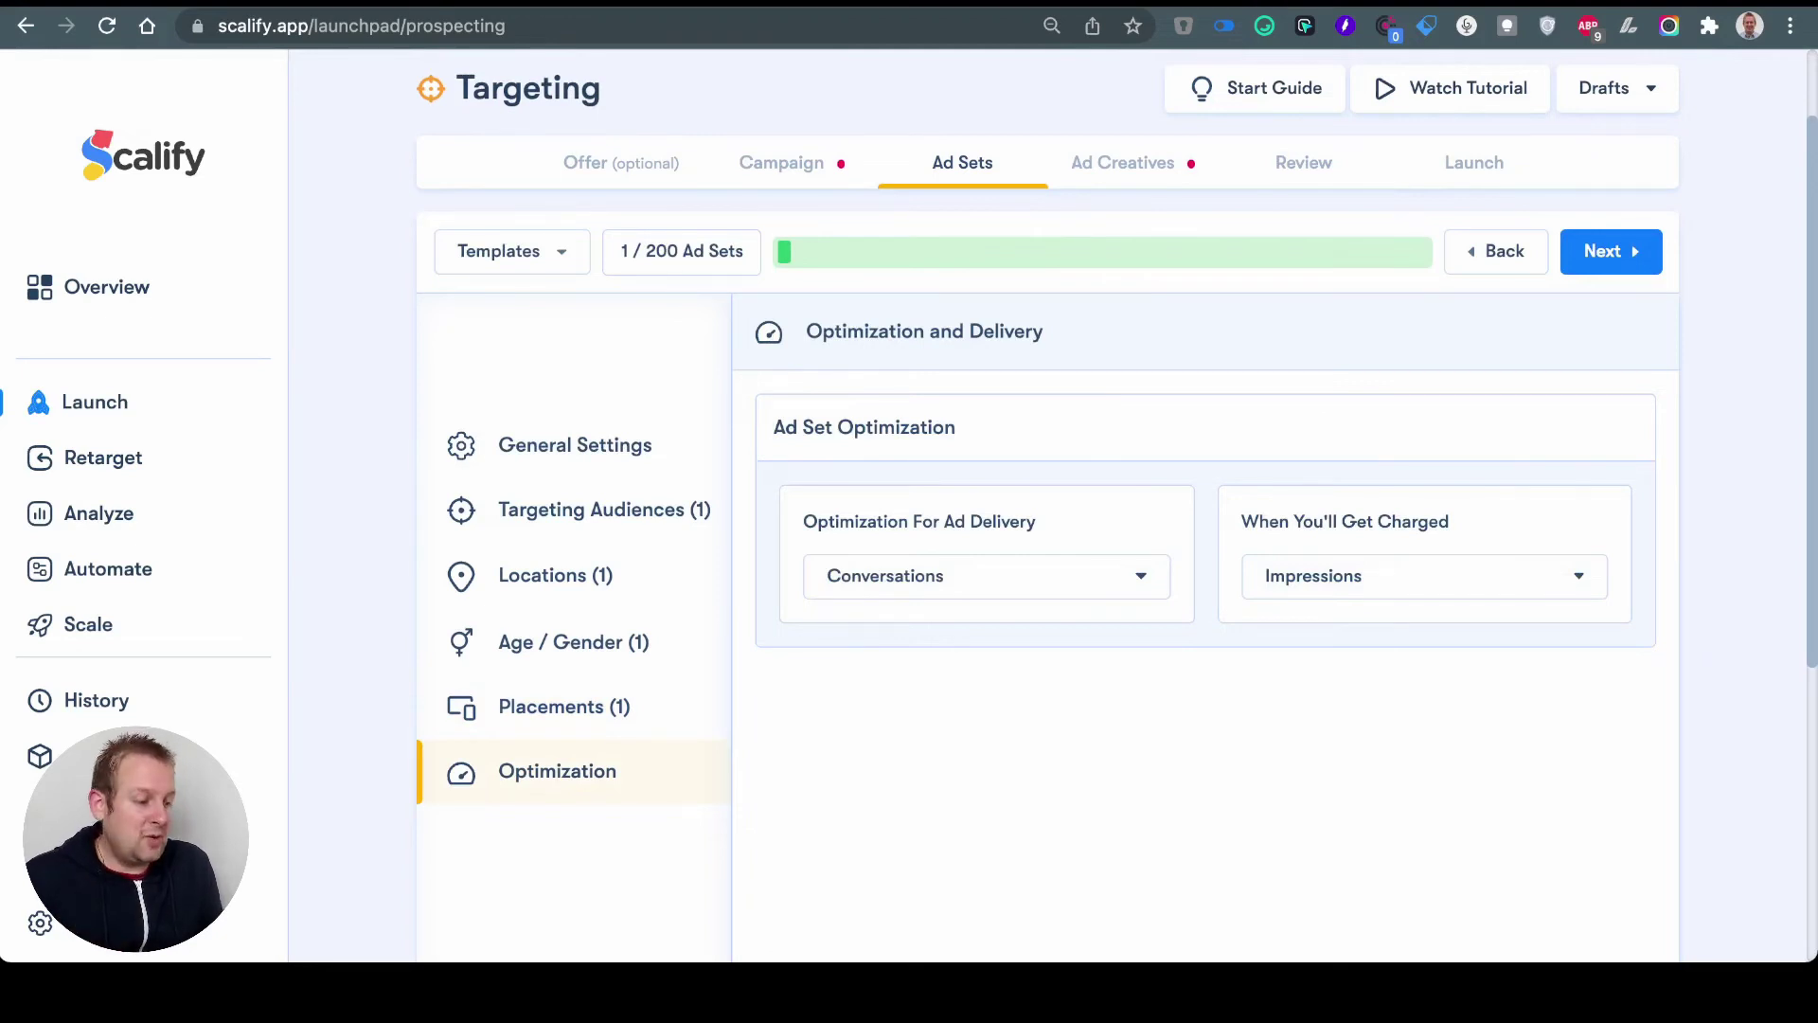
click(1611, 251)
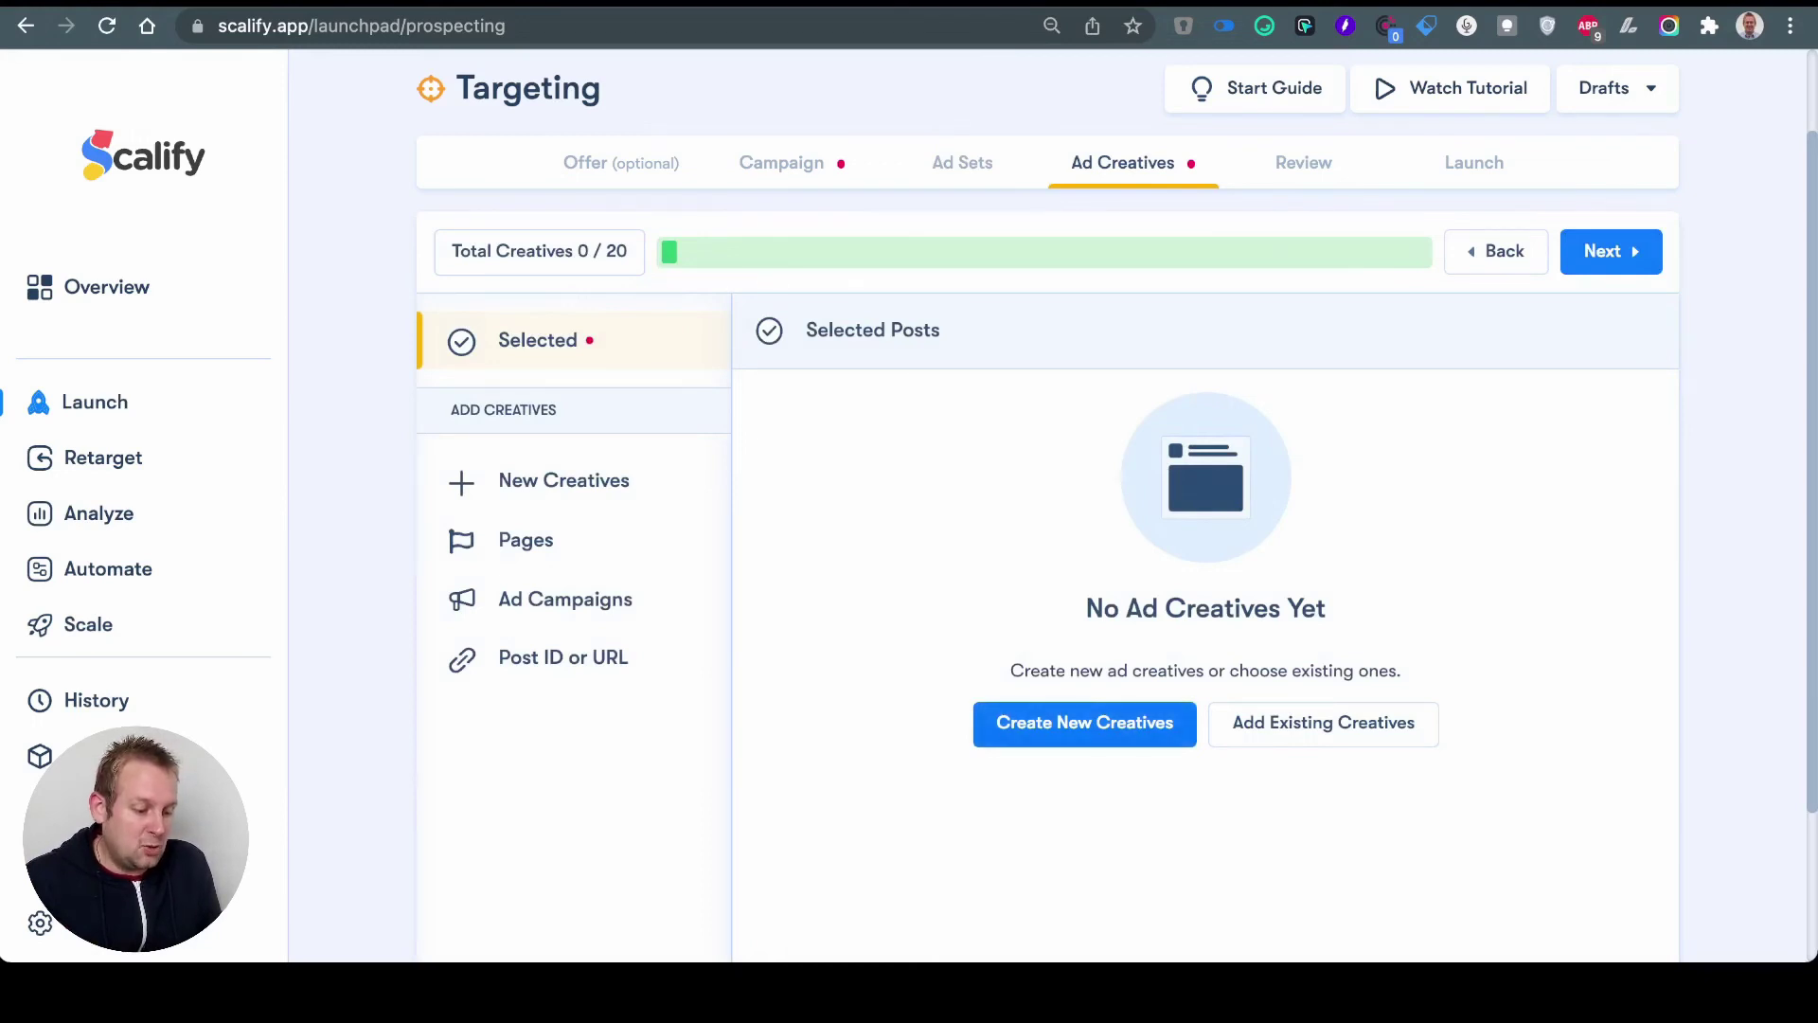
Step: Start a new creative in the Creatives Builder and advance to the call-to-action stage
click(1084, 722)
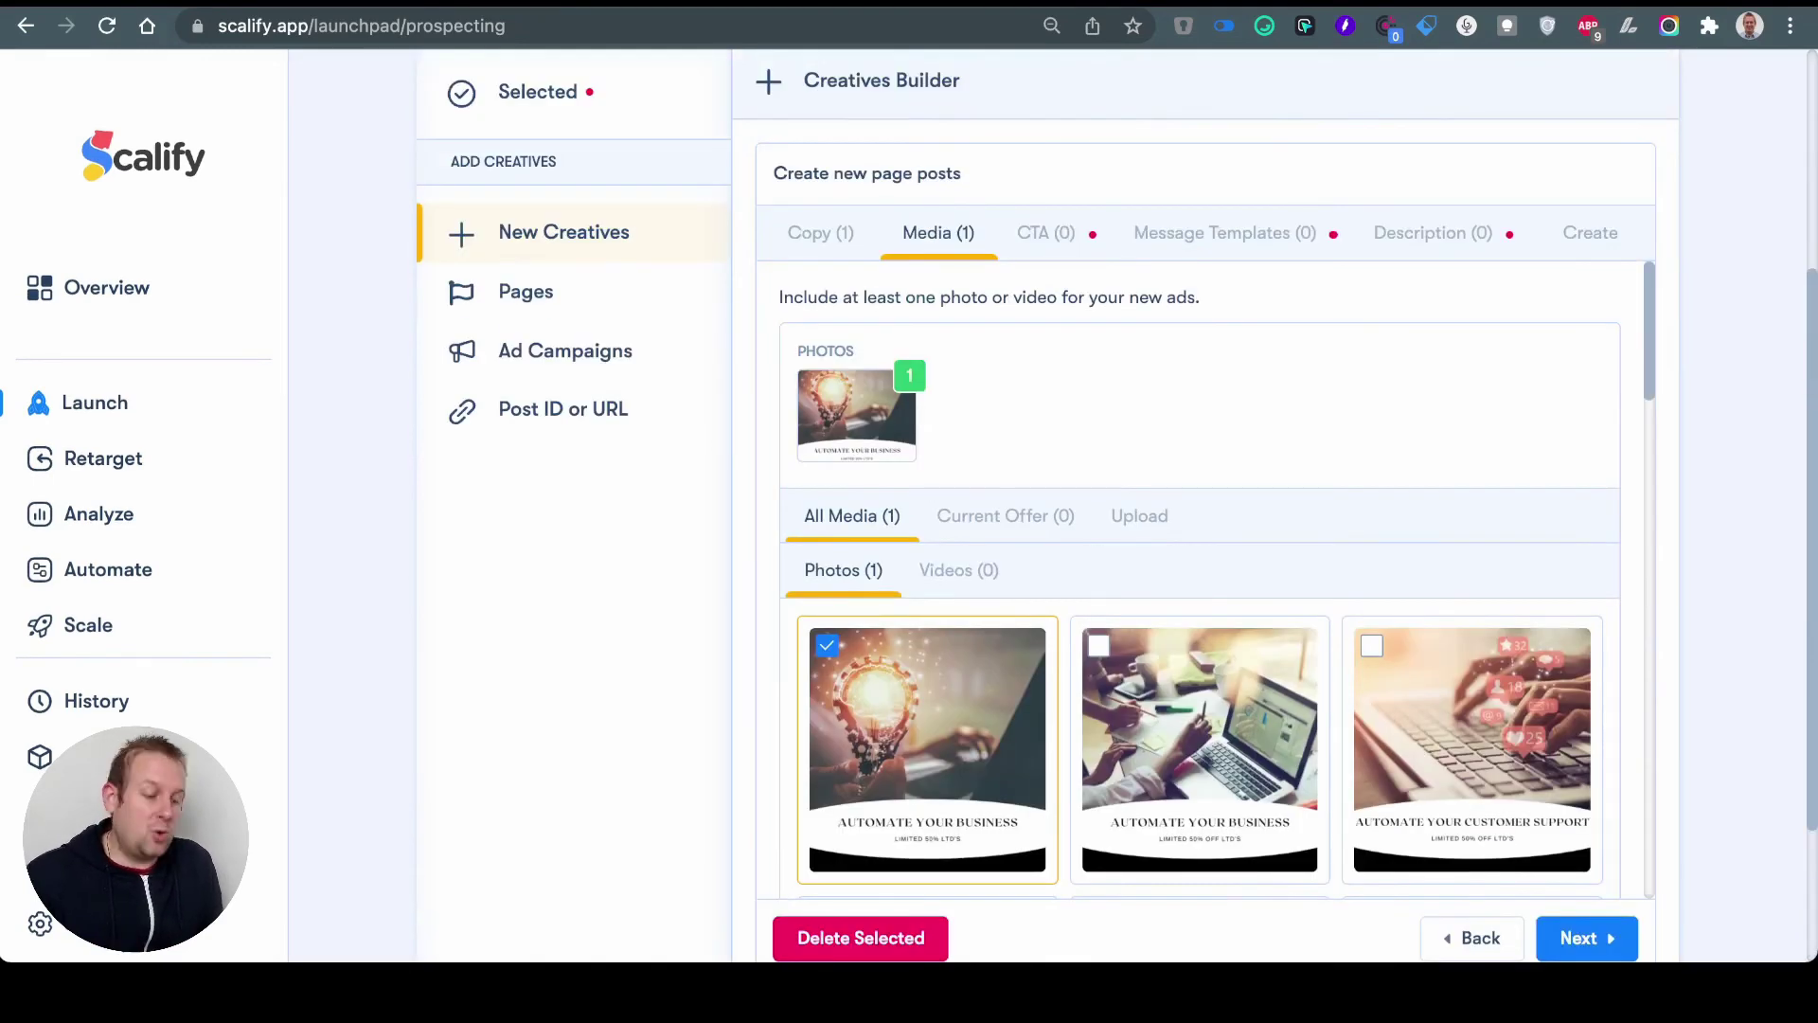
scroll(1203, 569, down, 2)
click(1582, 742)
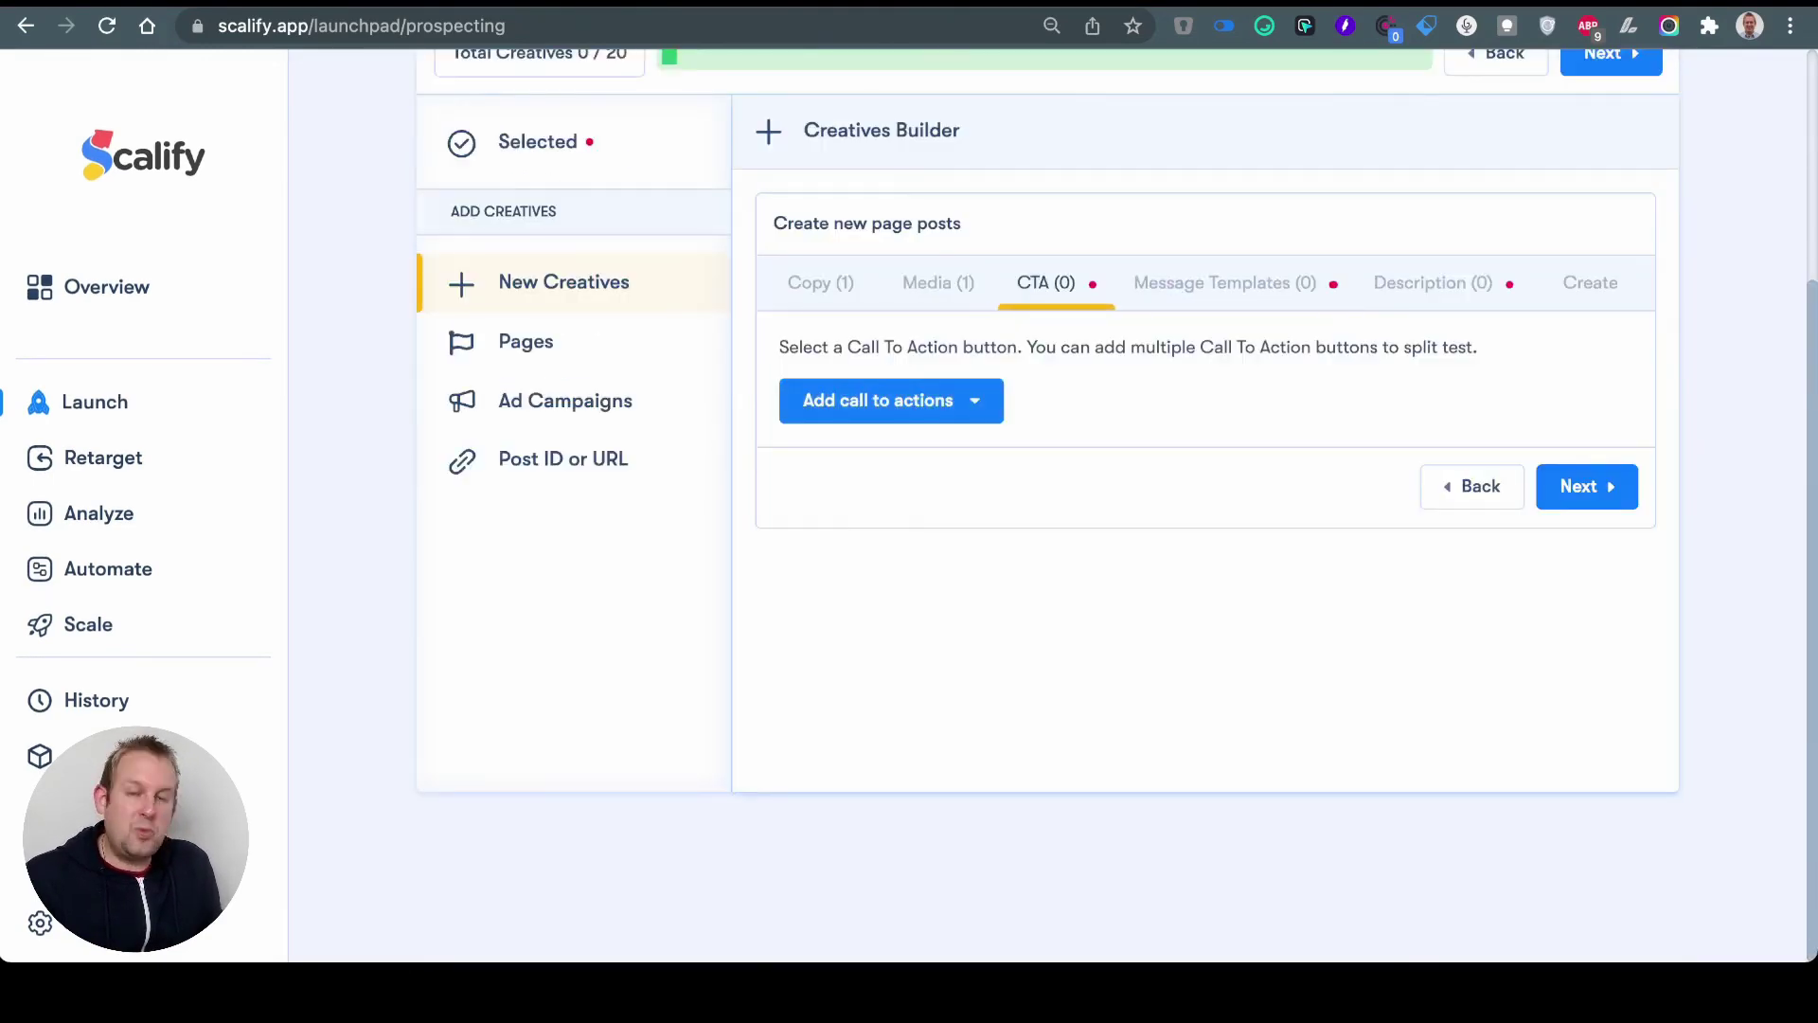
Step: Add Send Message as the creative's call to action and continue to message templates
click(923, 399)
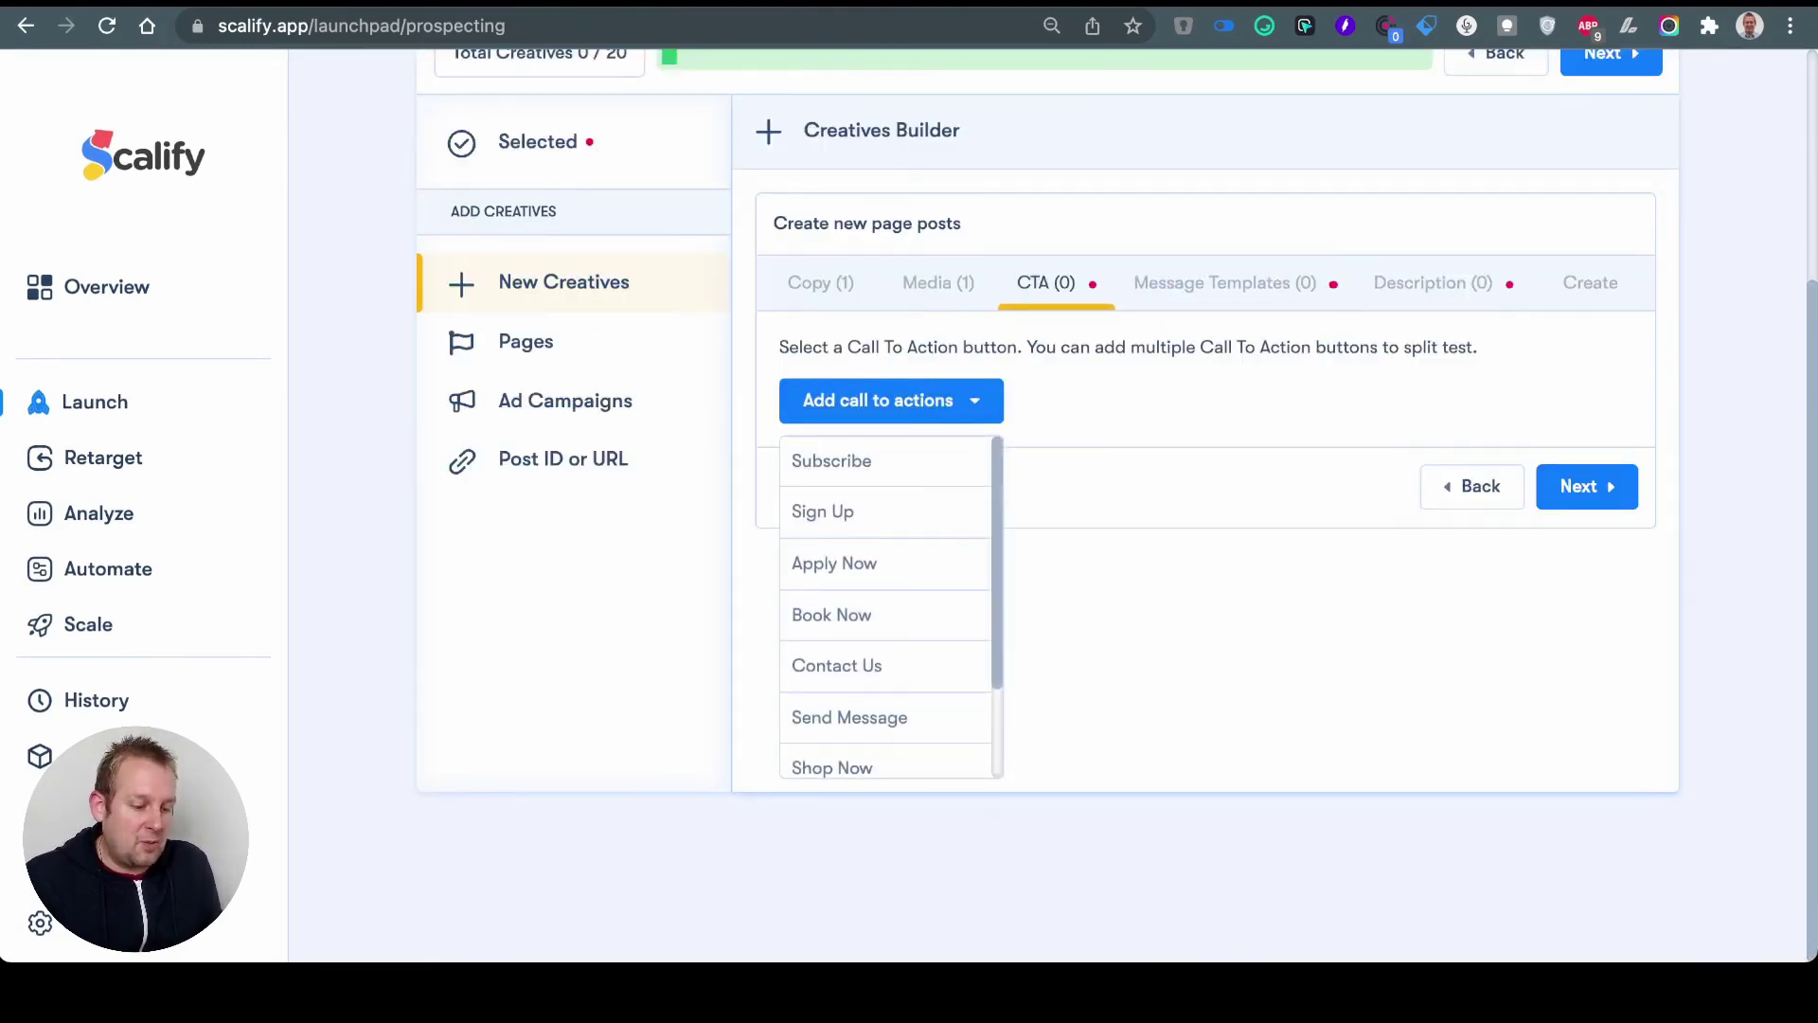
scroll(886, 606, down, 2)
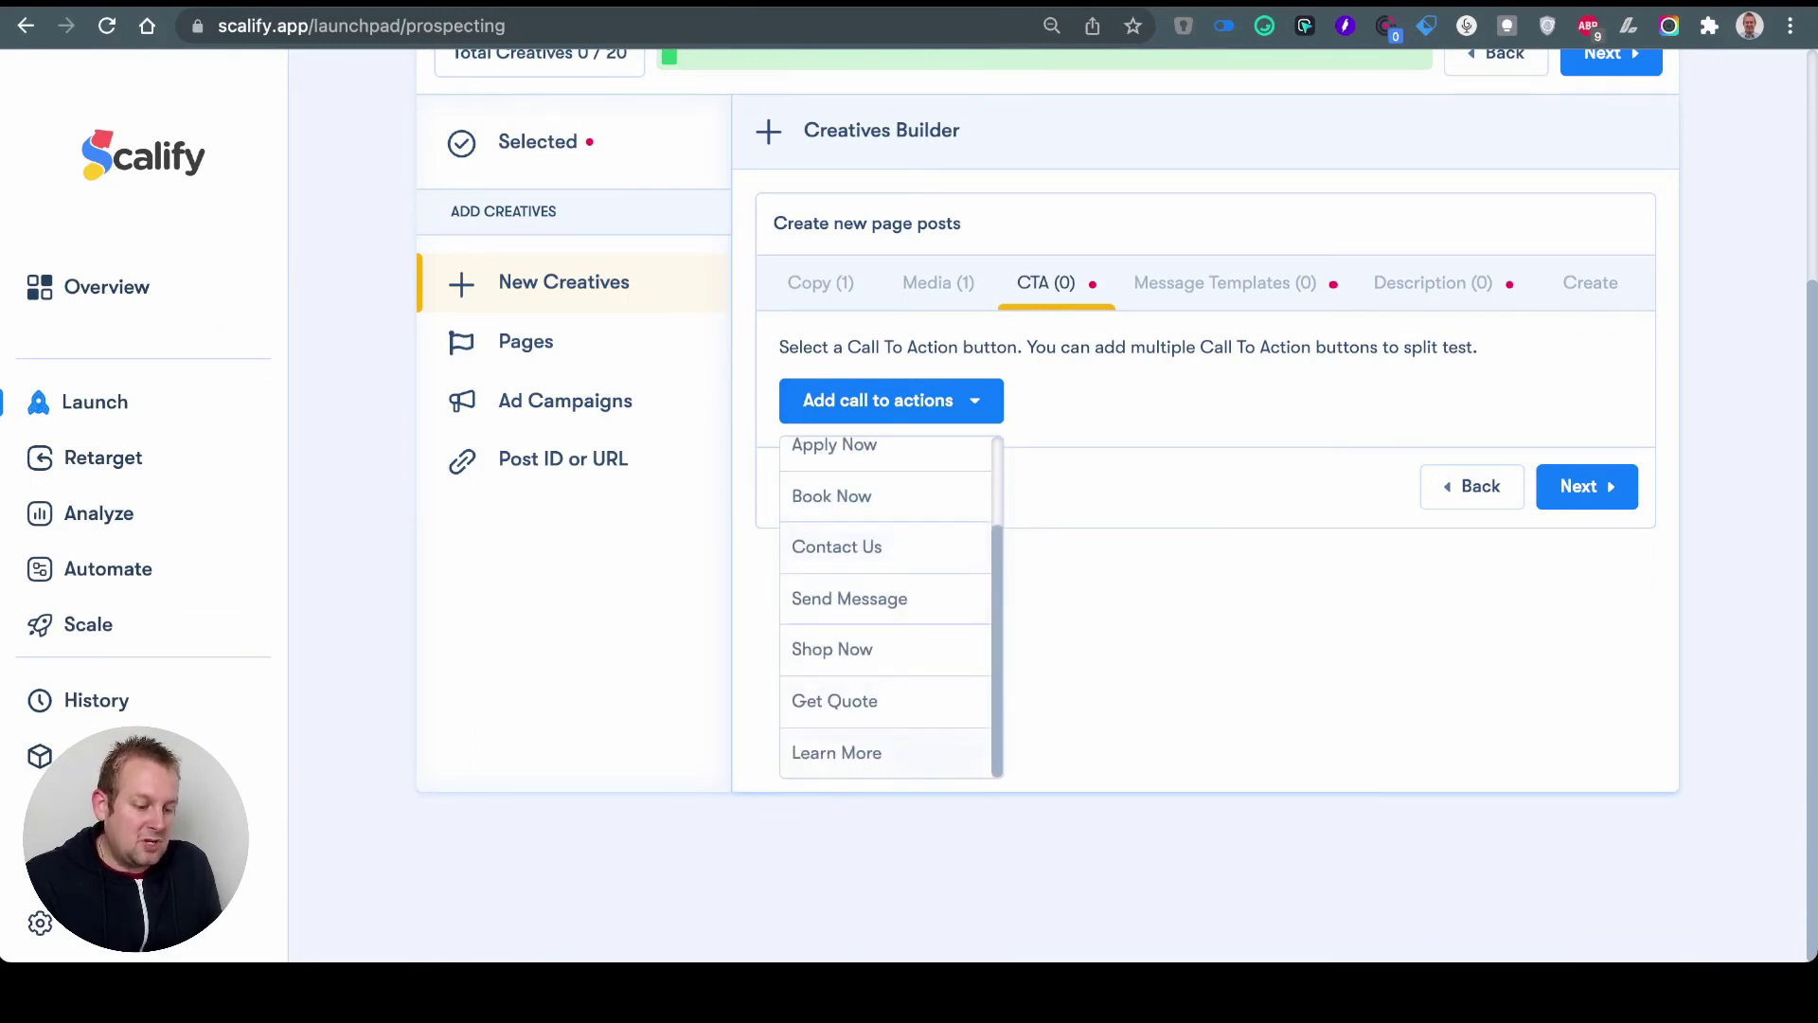
click(850, 598)
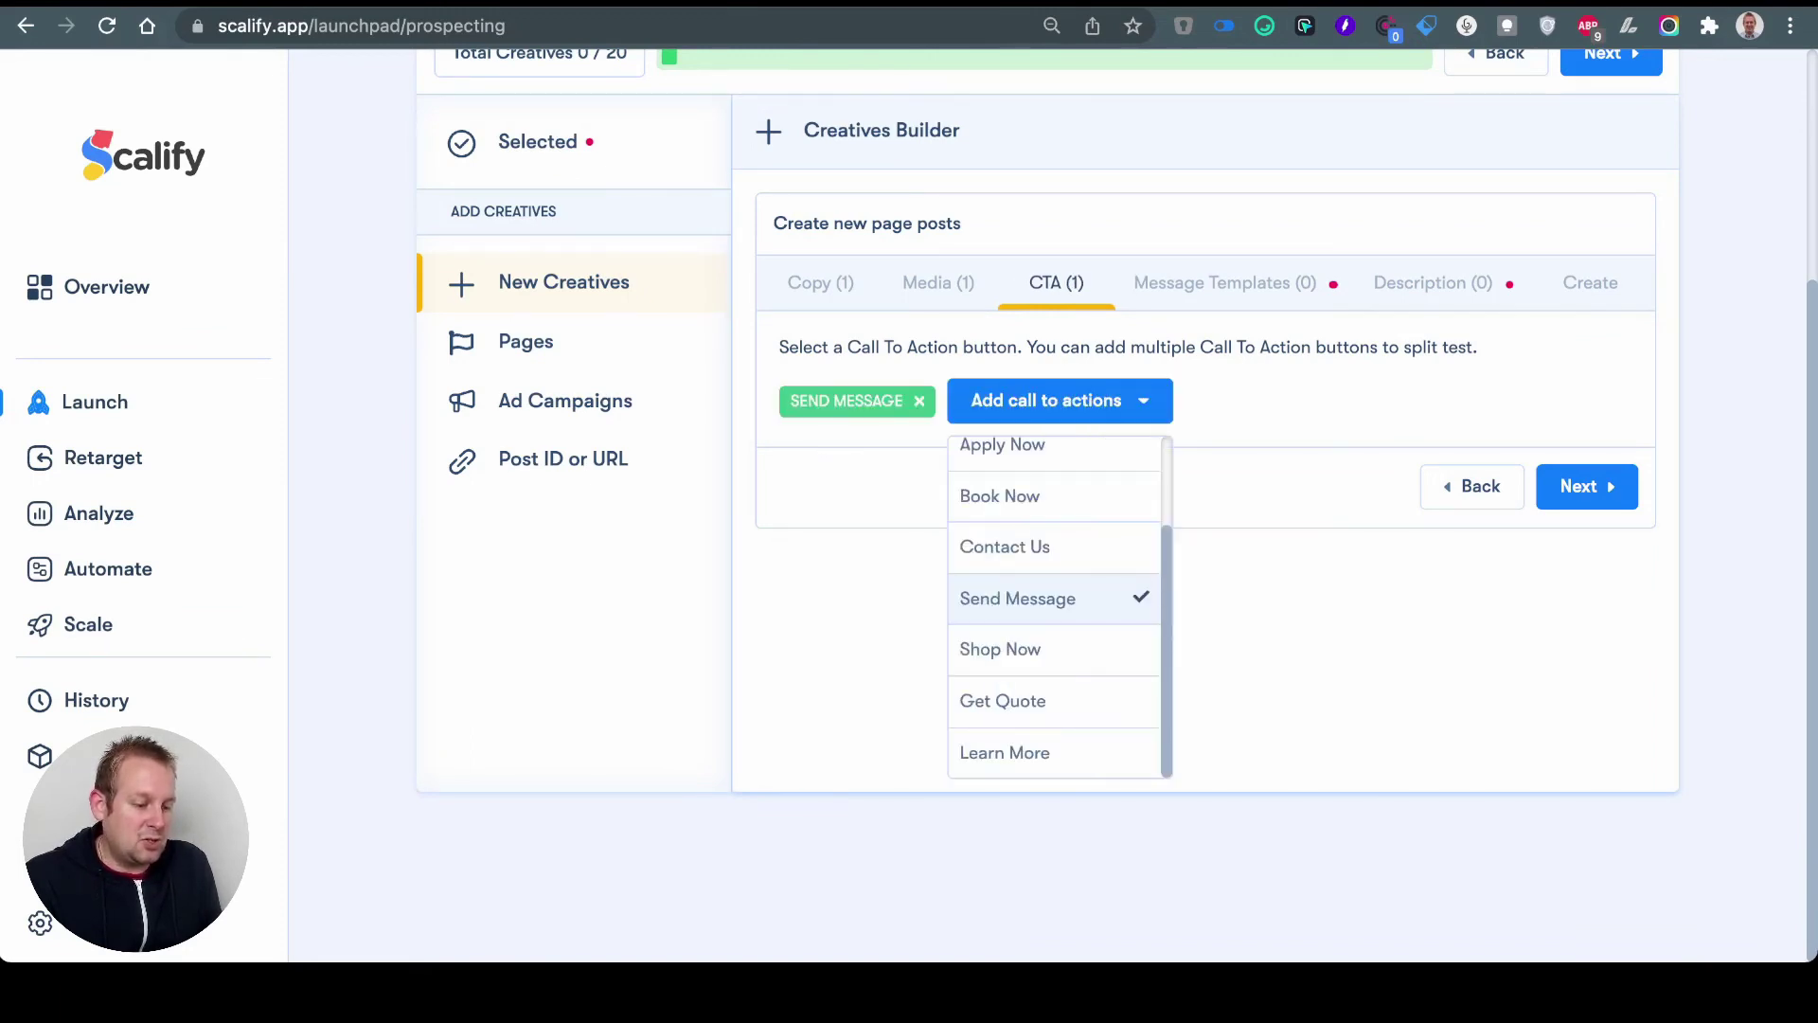
click(1576, 498)
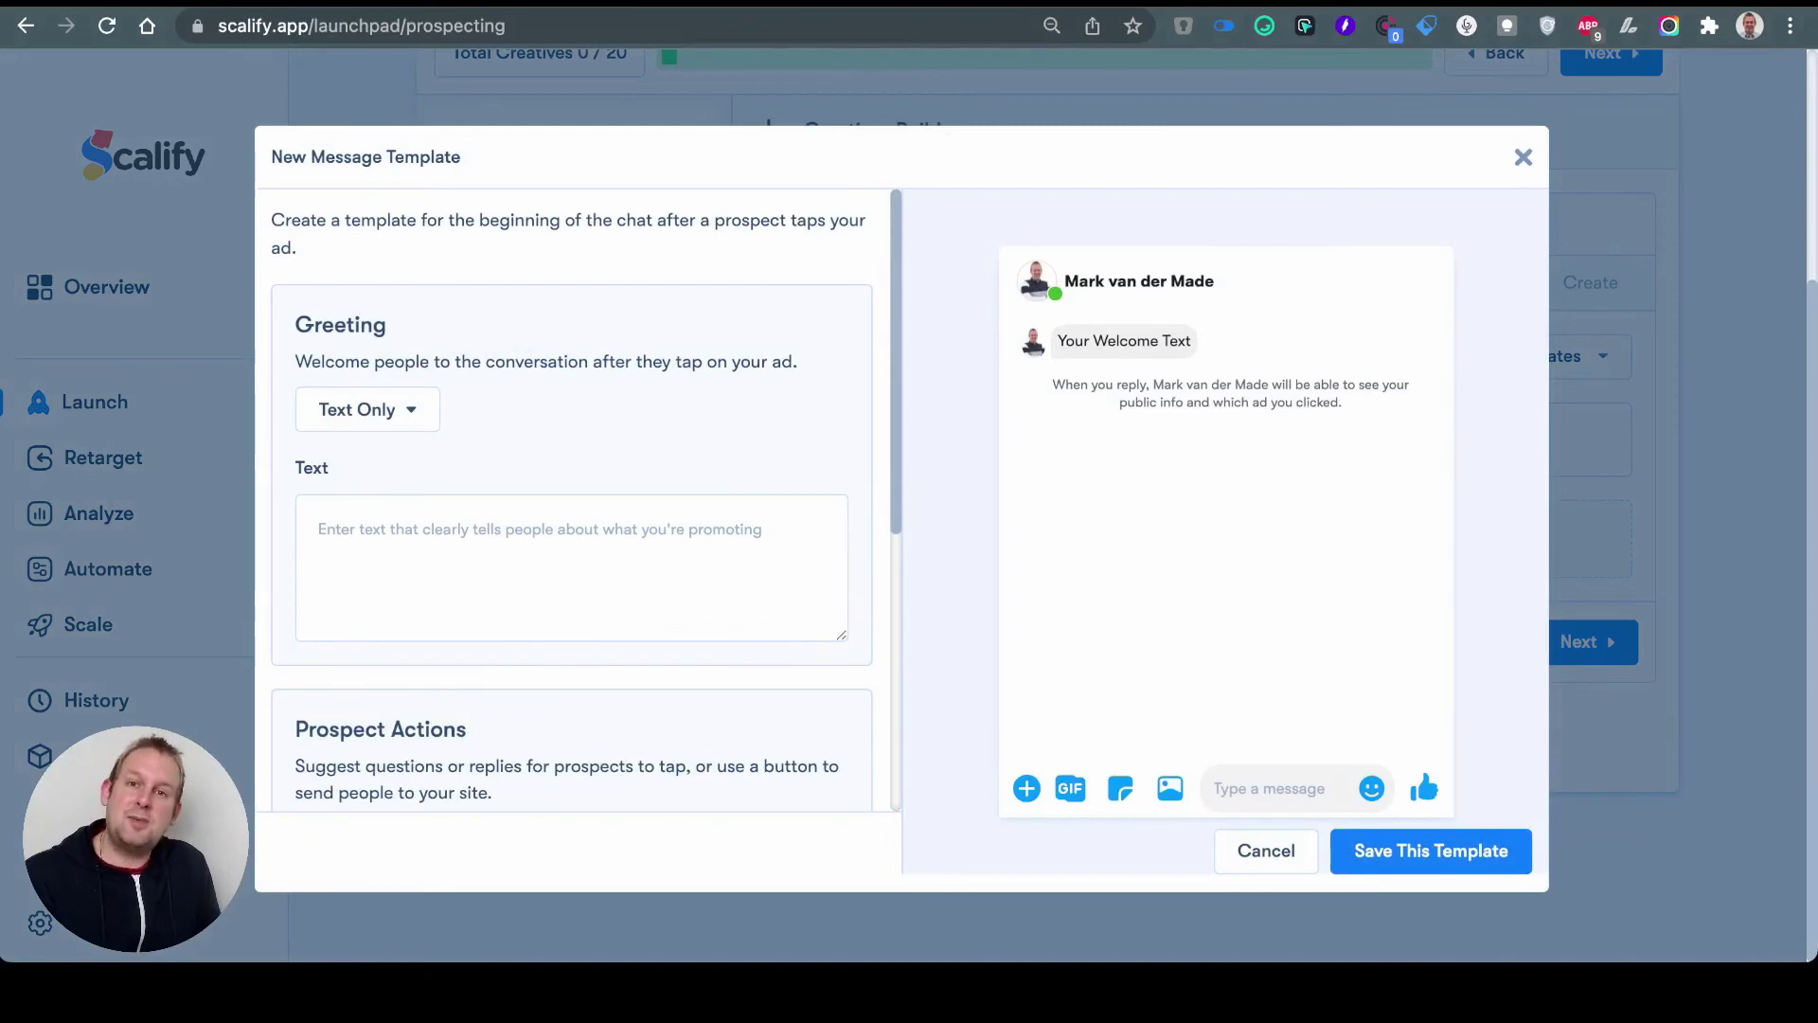
Step: Paste the greeting inviting people to type 'demo' into the template's Text field
text(Hey there very excited to see you are wanting to level up your chatbot skills. Just press the button below or type "demo")
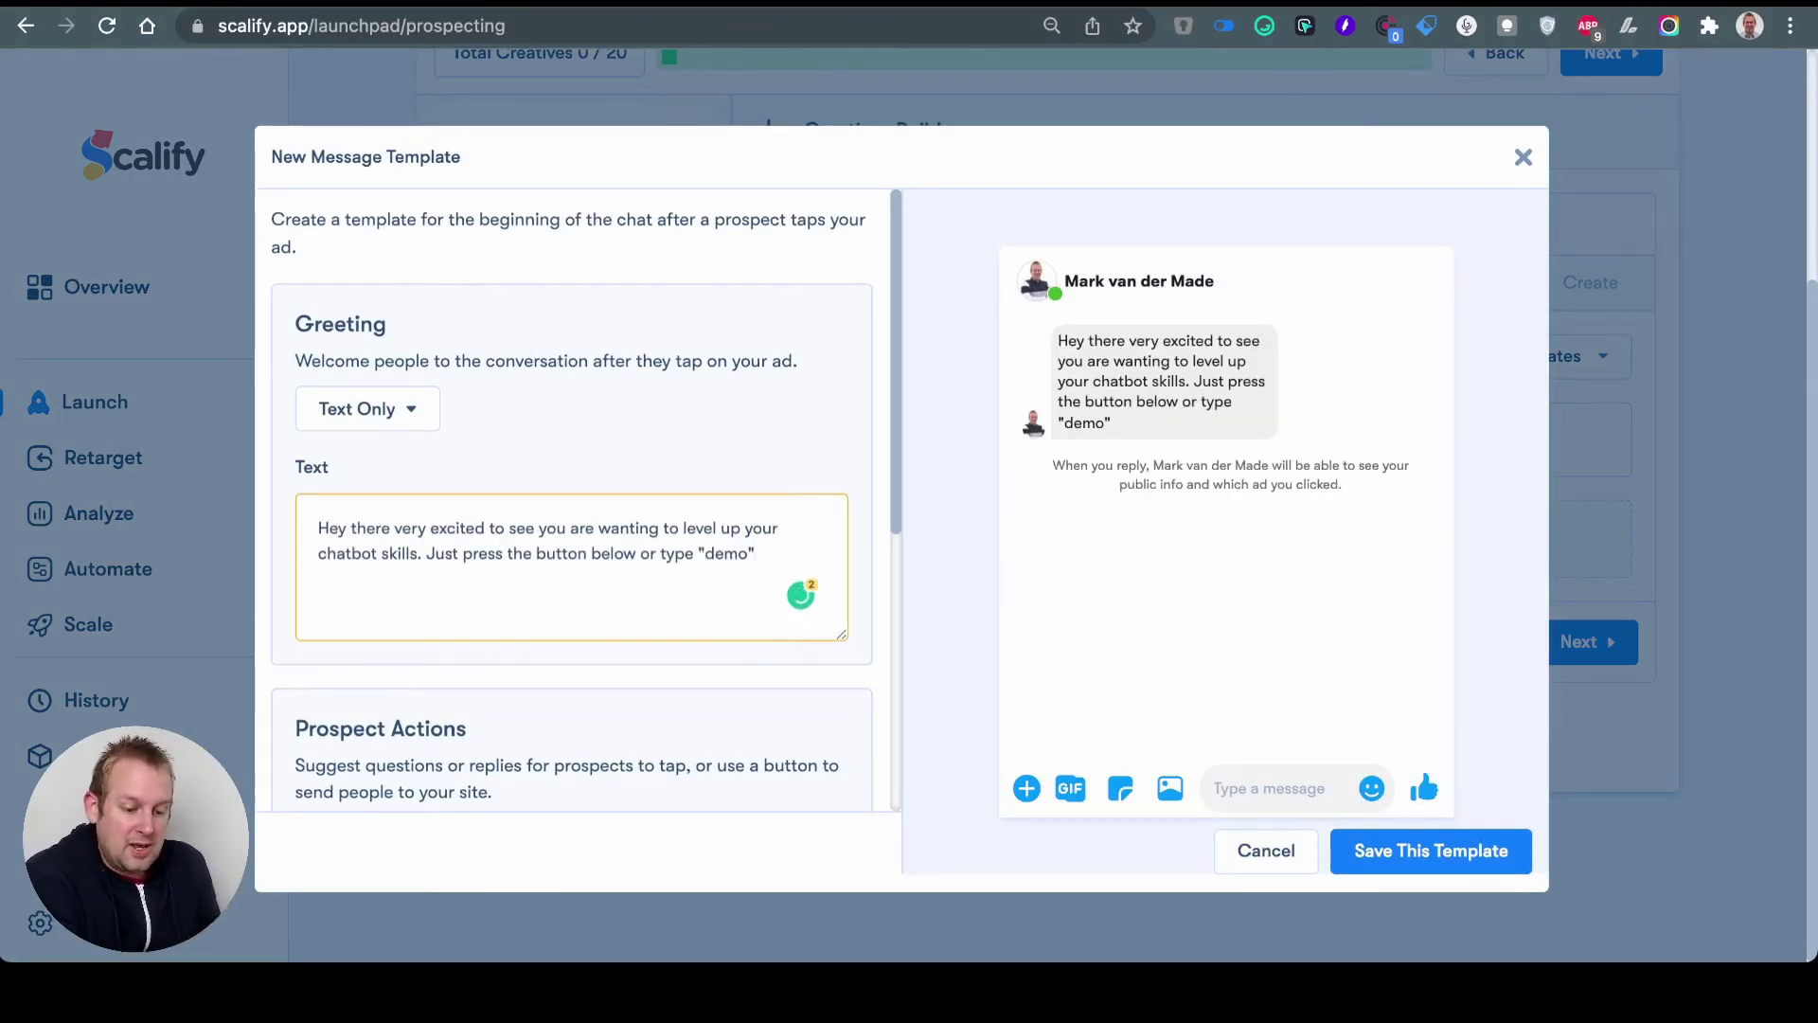
scroll(572, 498, down, 3)
scroll(572, 499, down, 4)
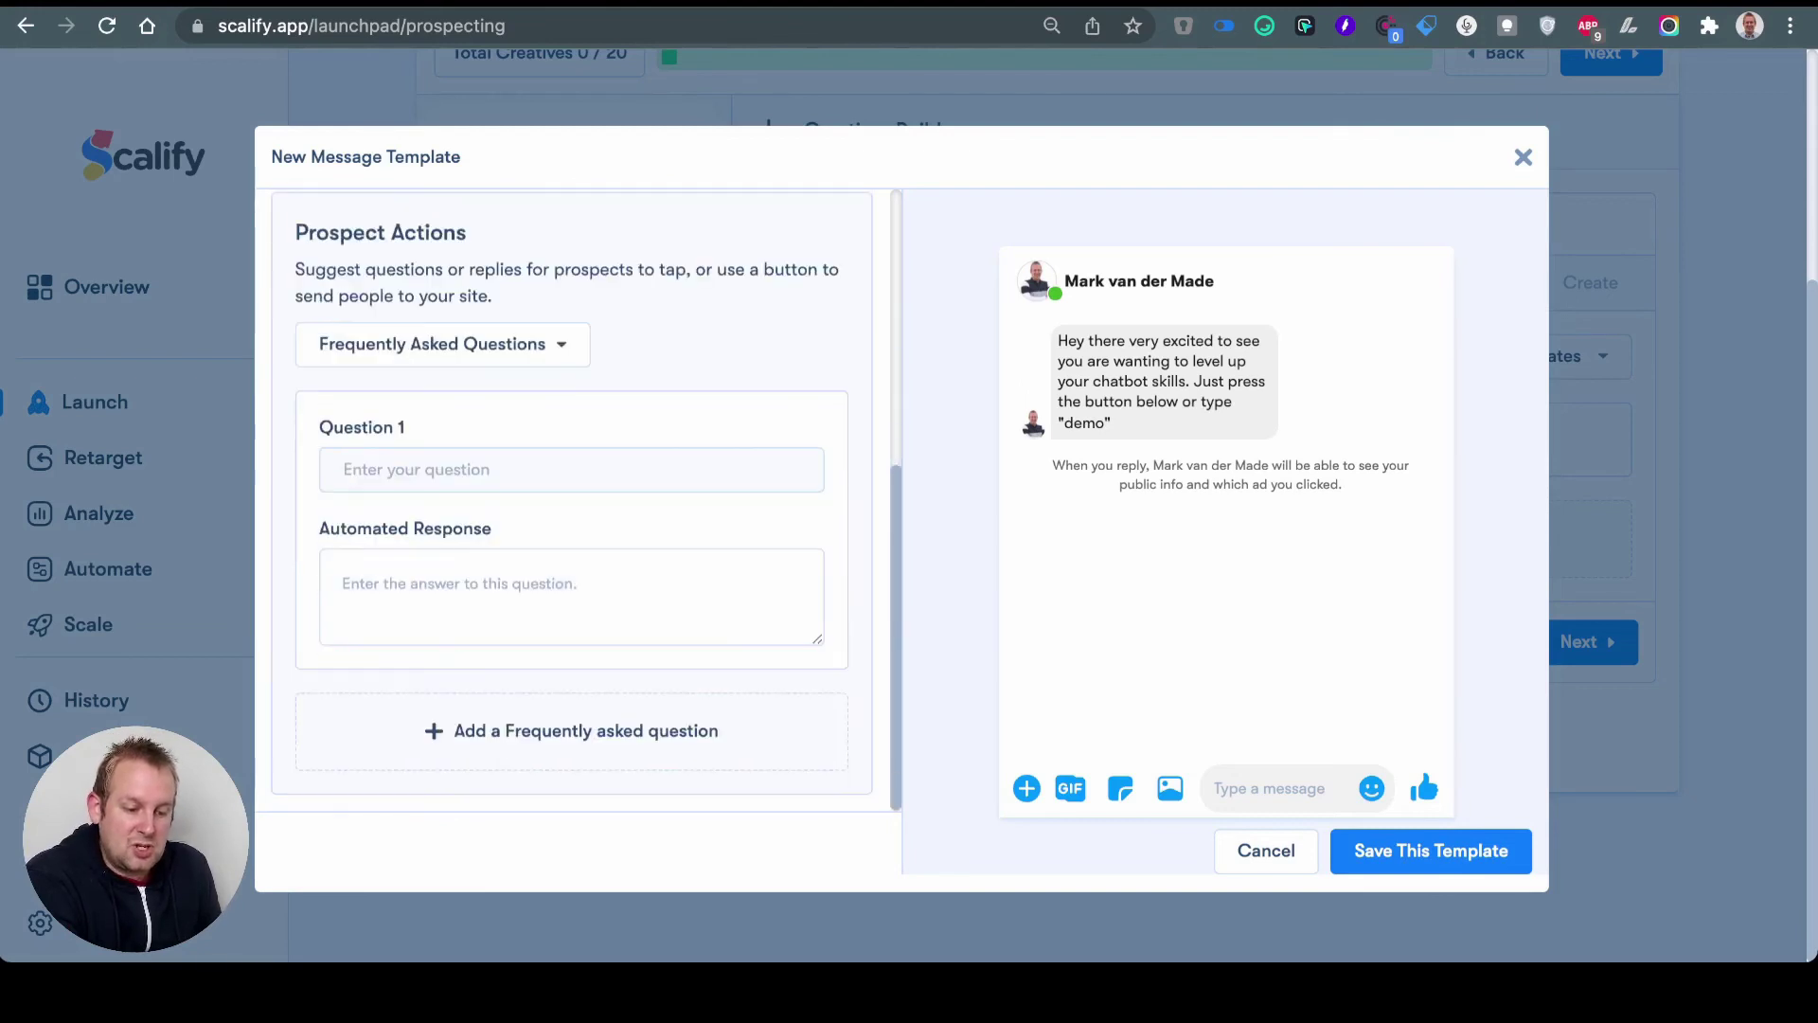
Step: Set Prospect Actions to Quick Replies with a single 'demo' quick reply
click(442, 344)
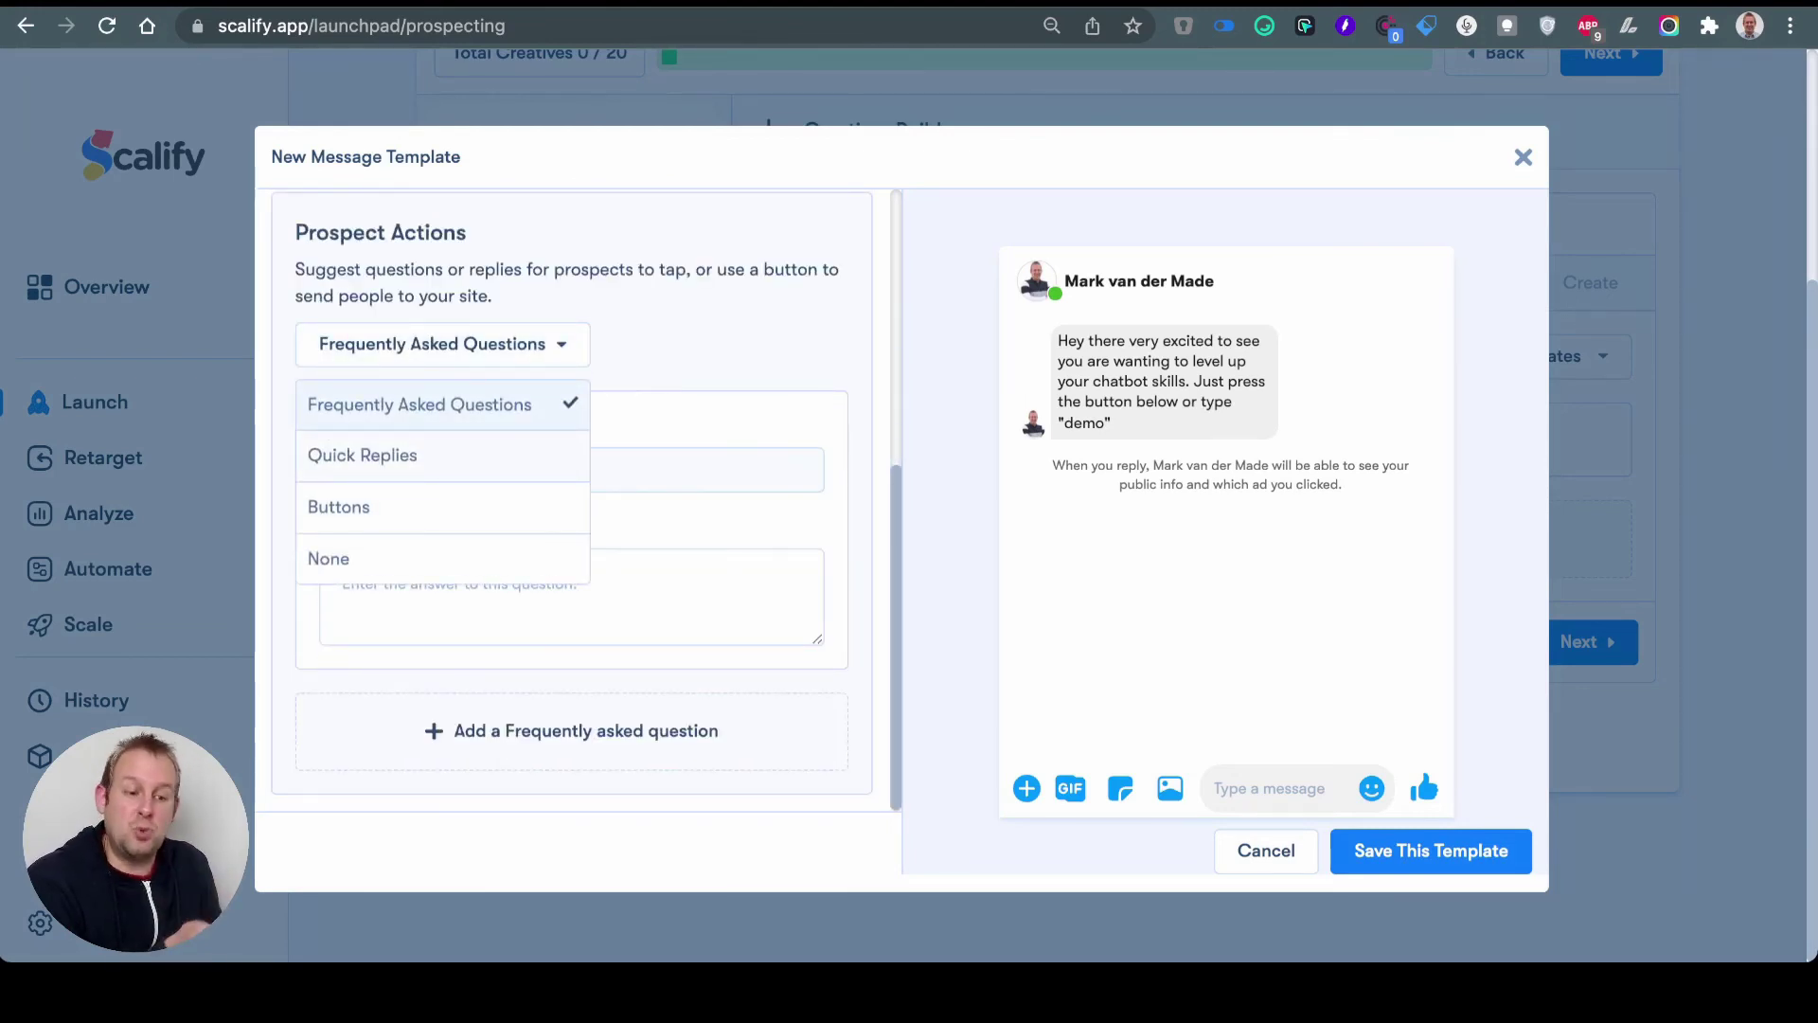
click(362, 455)
click(572, 470)
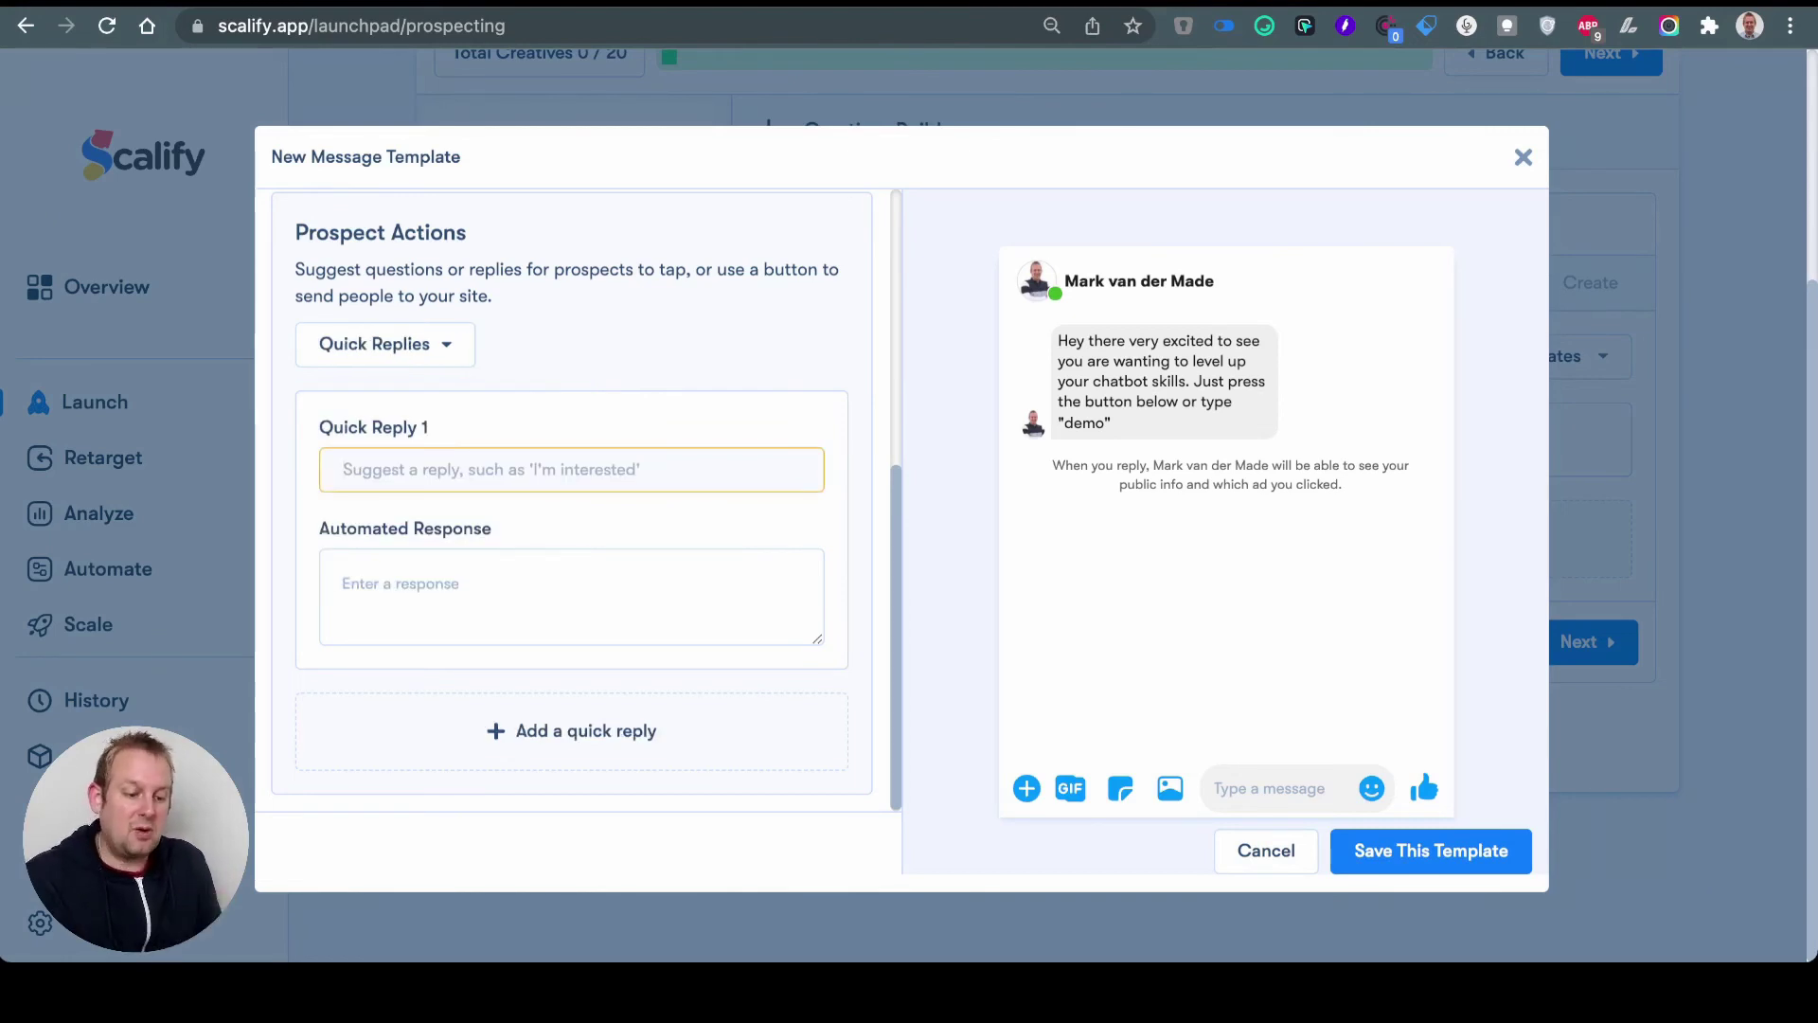
text(demo)
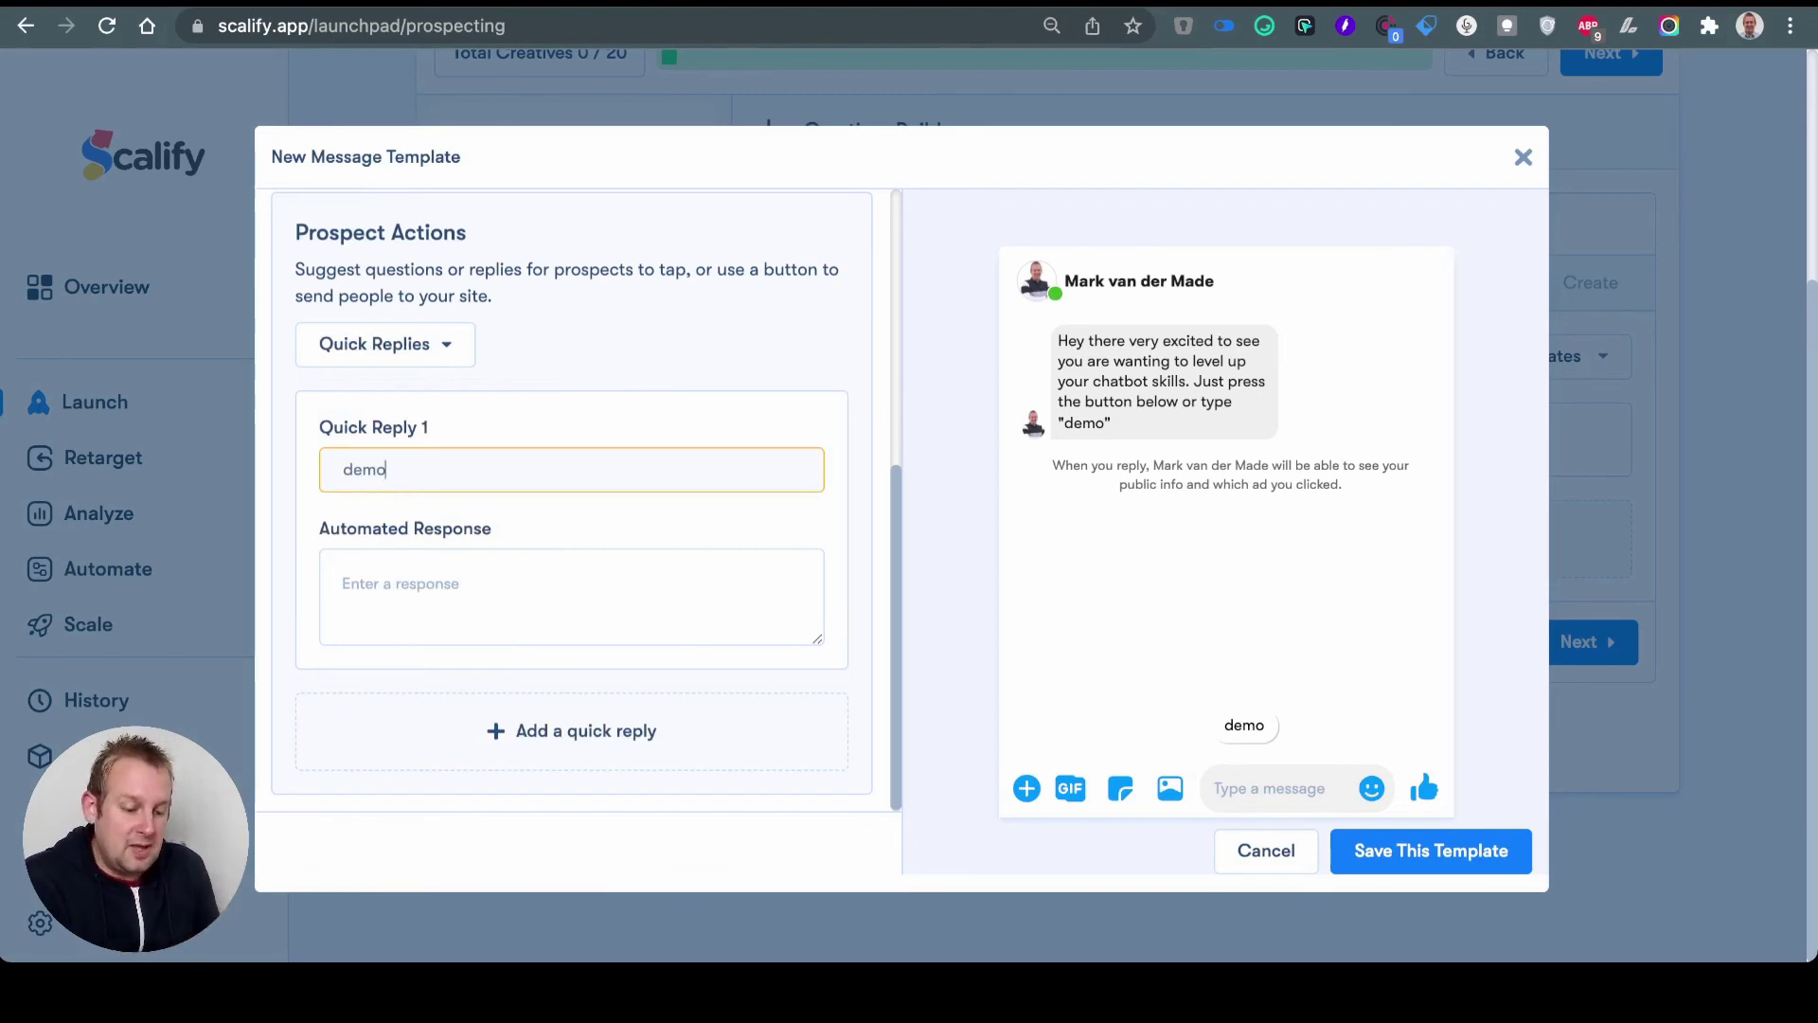
click(342, 583)
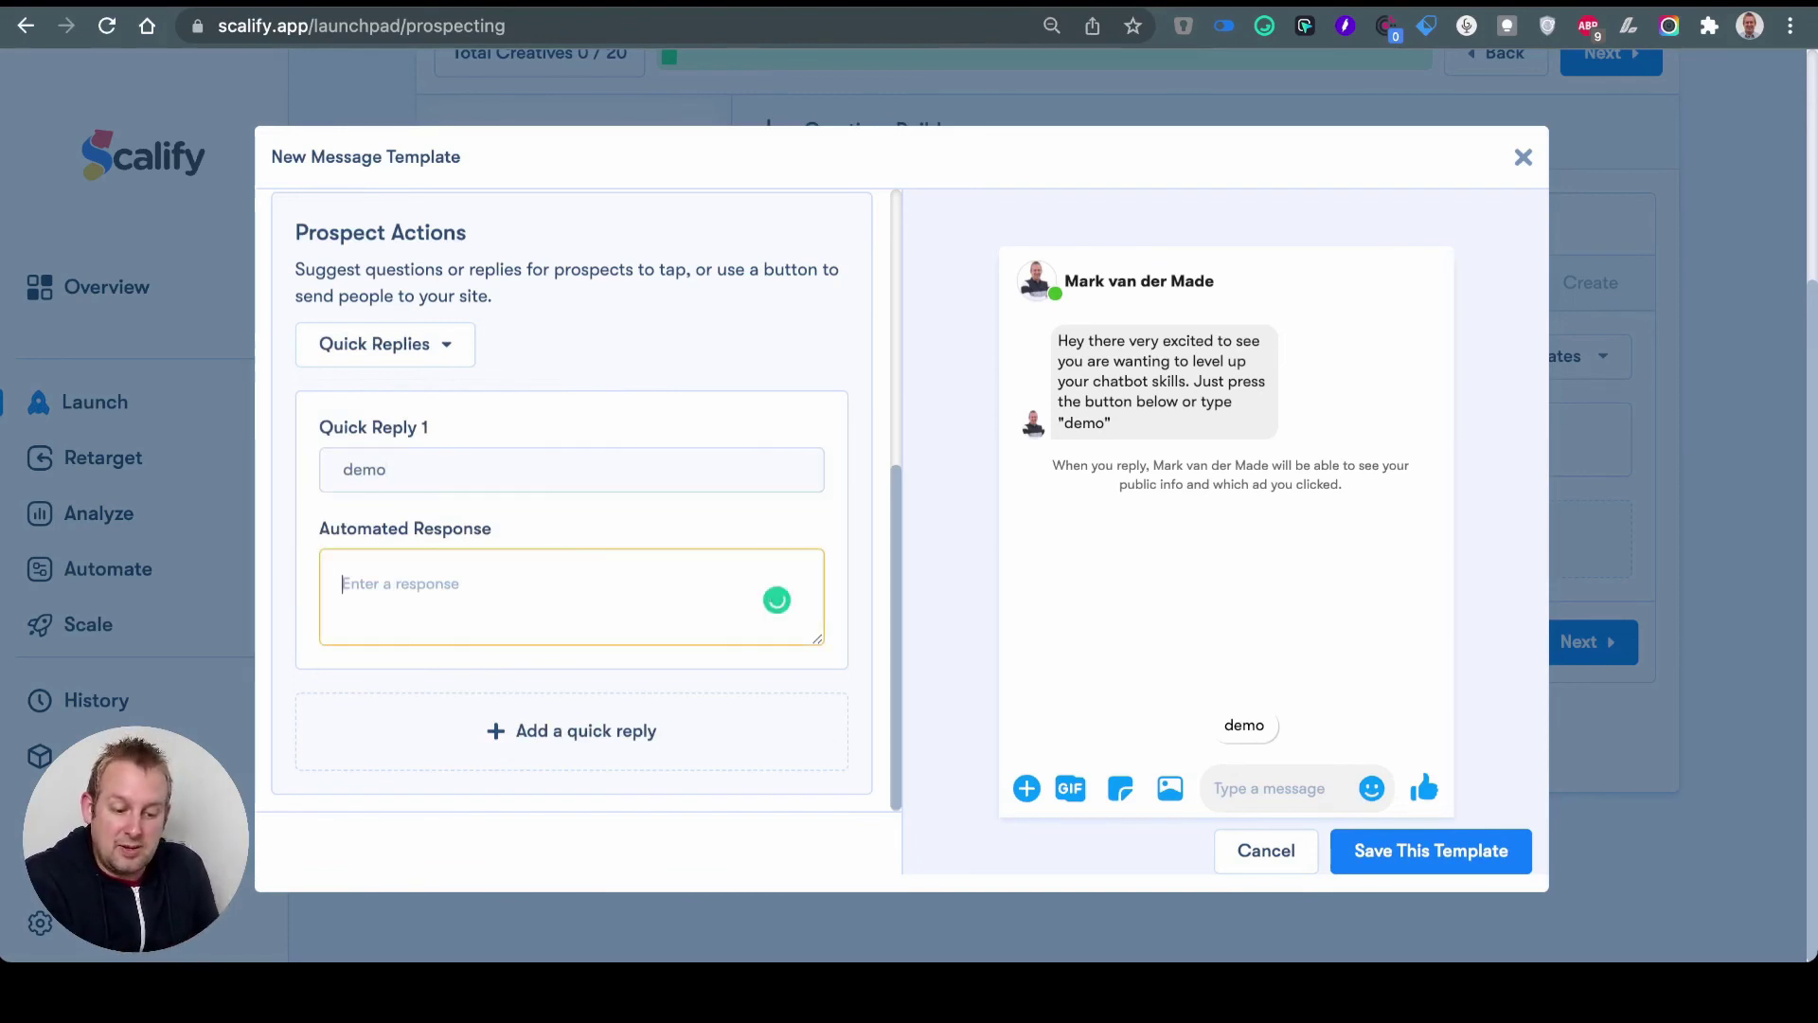